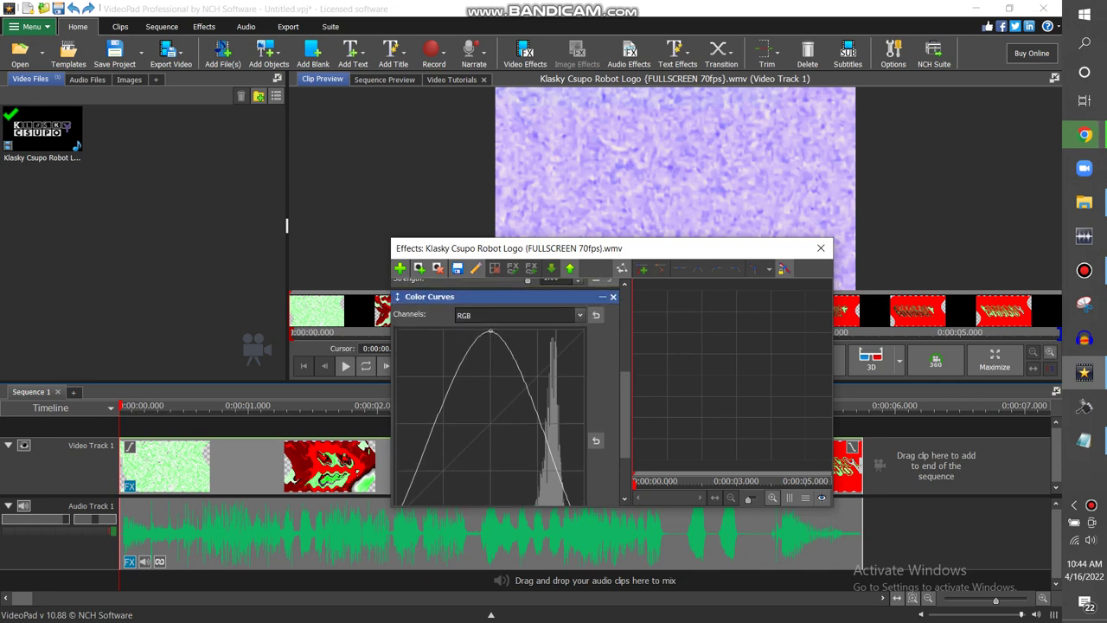
Inspect the colours of the Gradient Map markers in the clip's video effects, accepting each one as set.
scroll(511, 392, down, 1)
scroll(511, 391, up, 5)
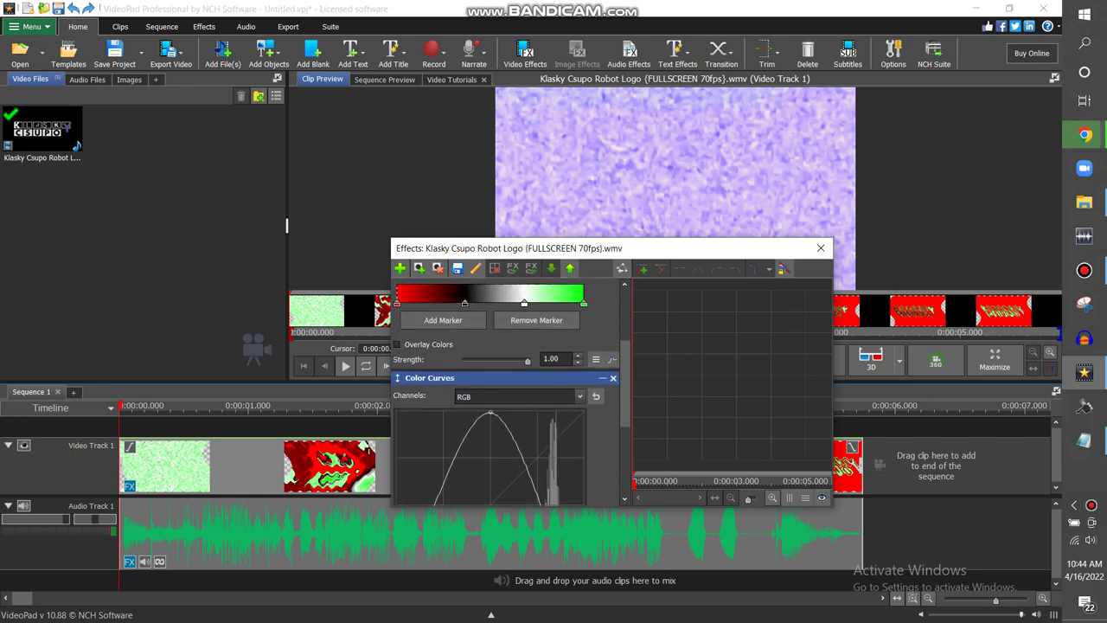
scroll(511, 392, up, 1)
click(541, 337)
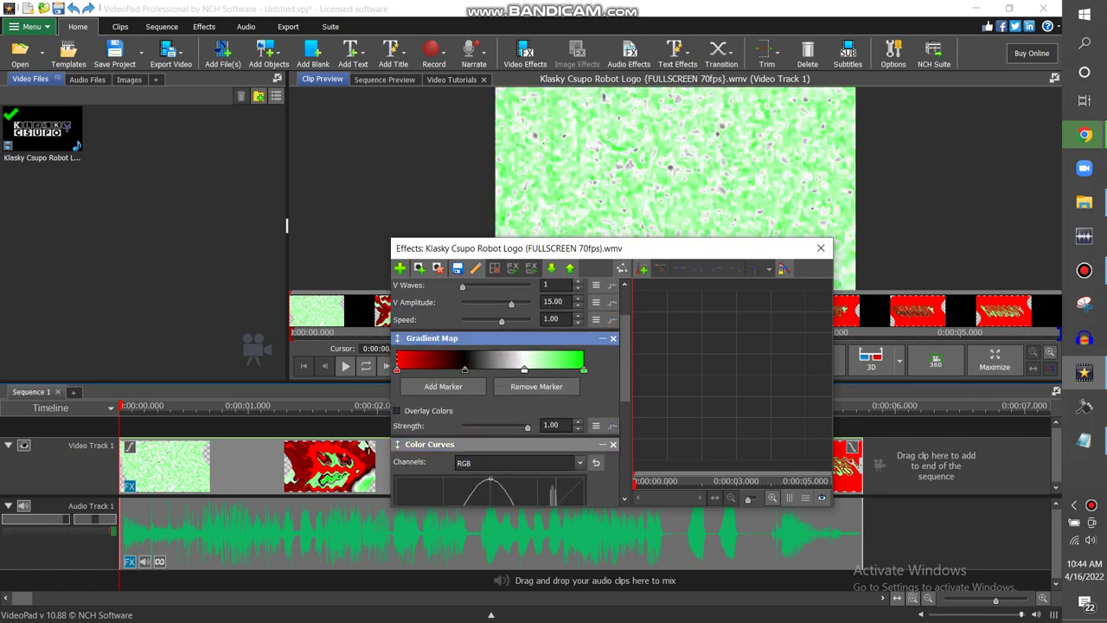
double_click(397, 370)
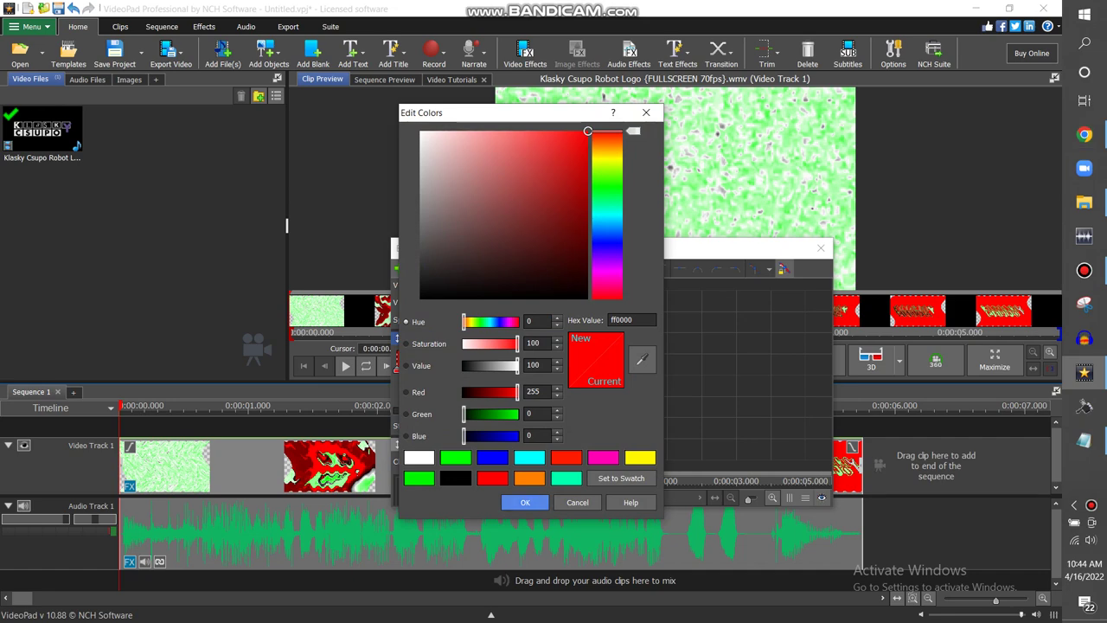
click(525, 501)
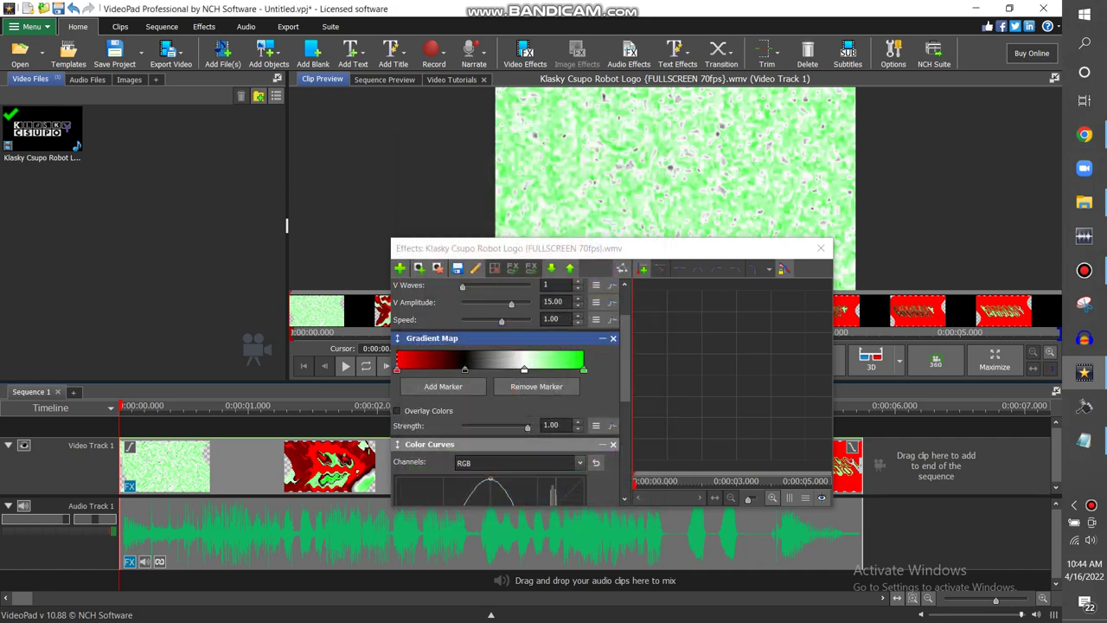
drag(464, 370, 463, 369)
double_click(464, 369)
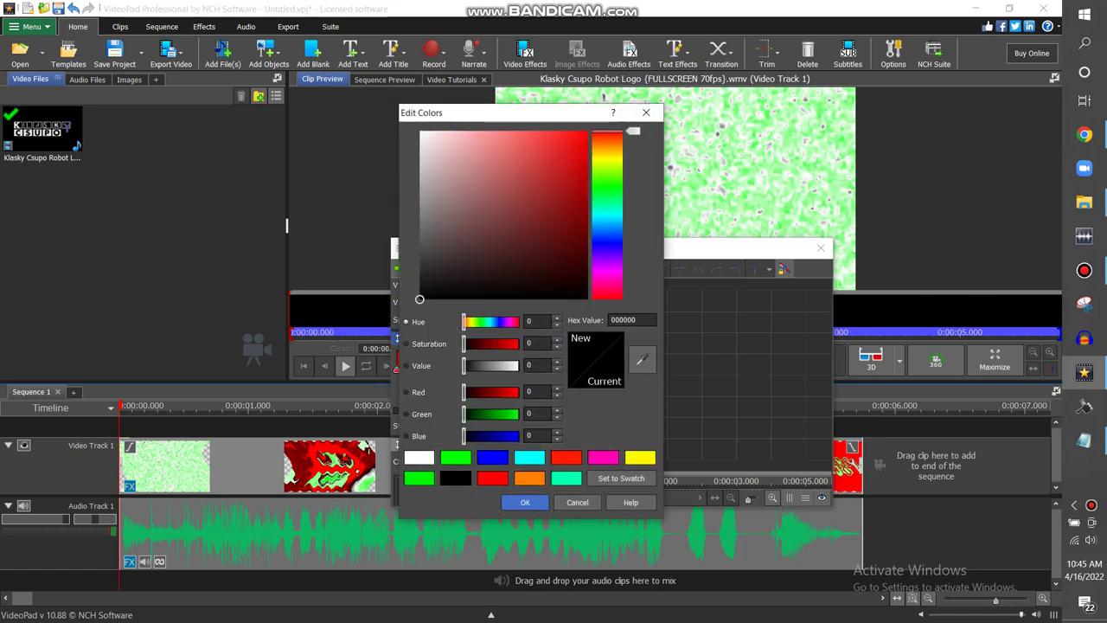
key(Return)
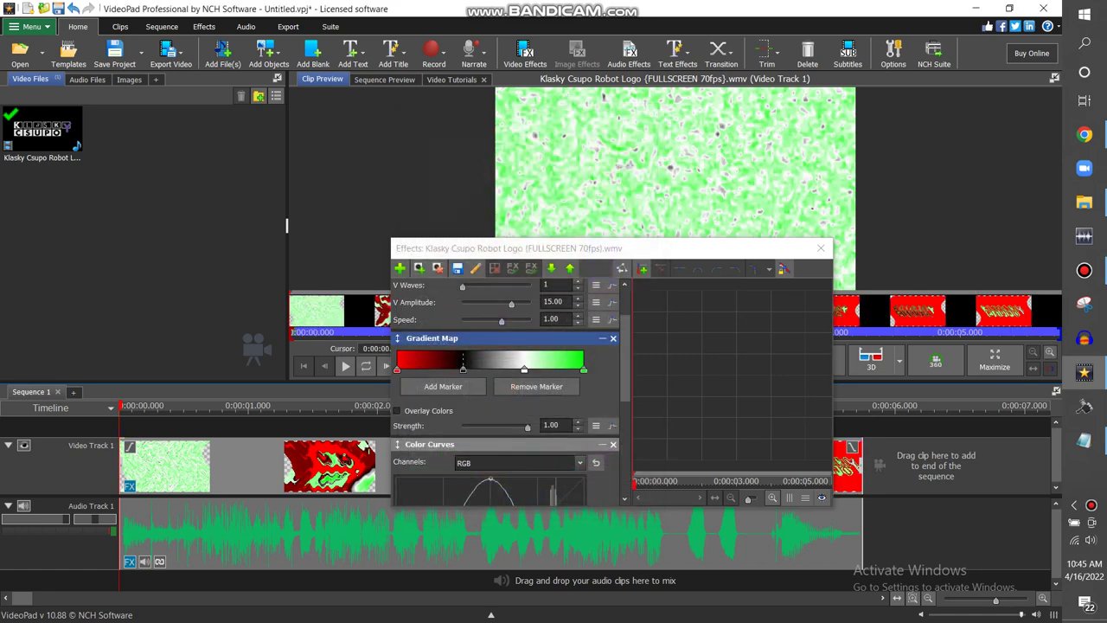
key(Return)
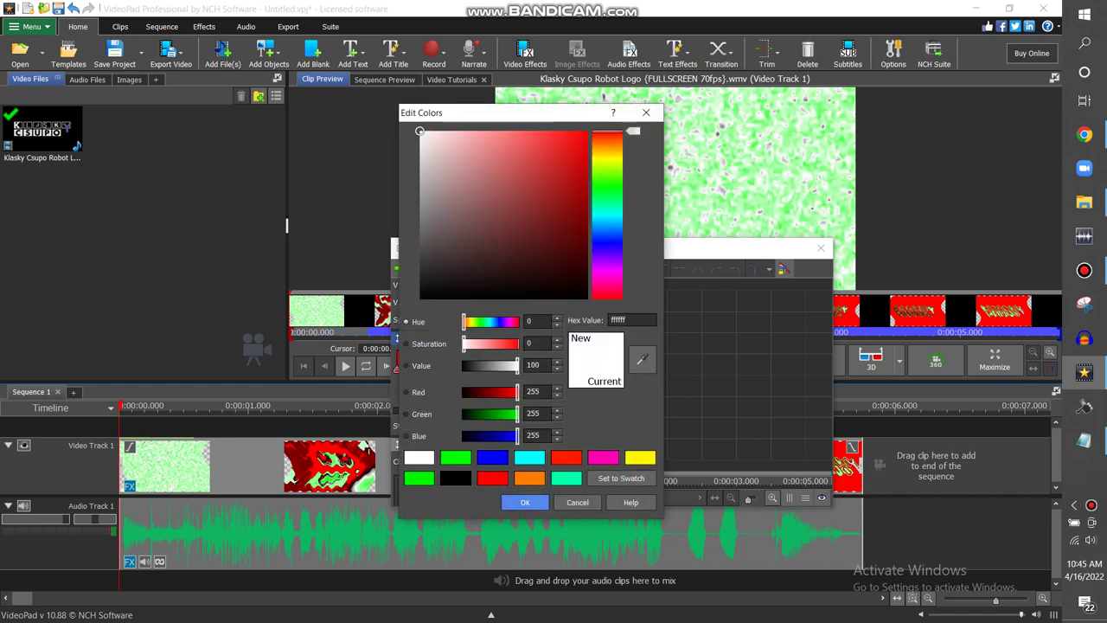
key(Return)
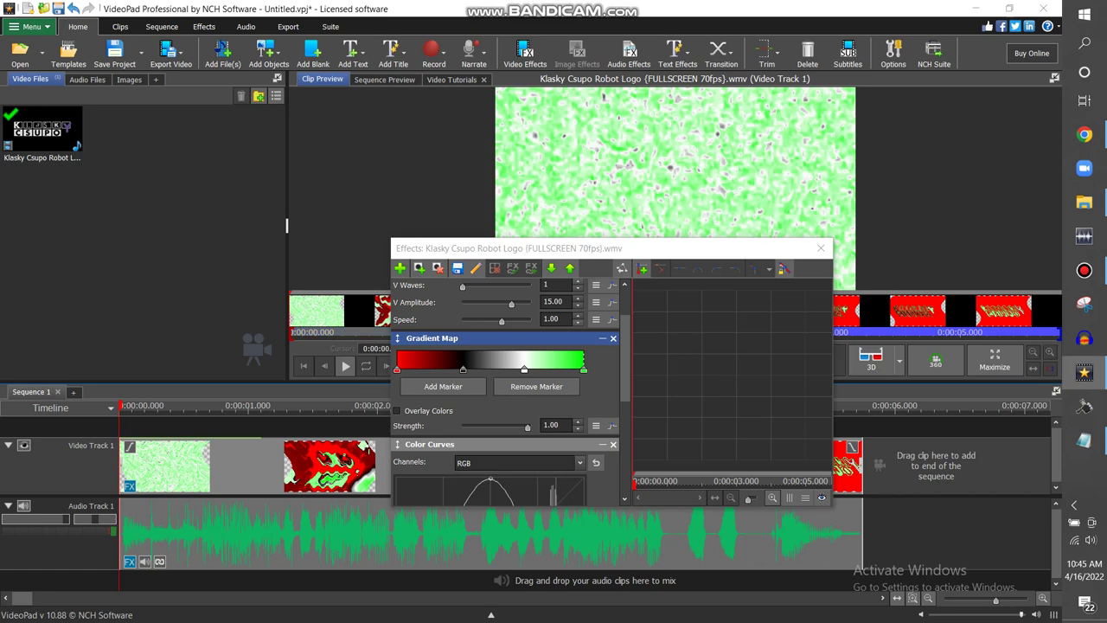
double_click(584, 369)
key(Return)
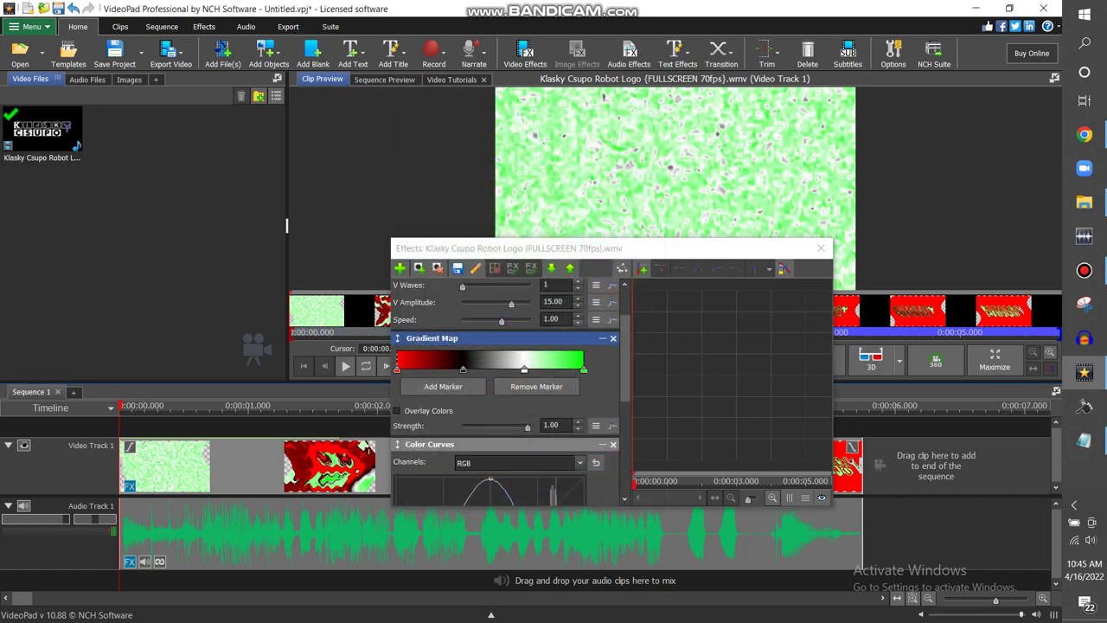
Review the Waves settings above the Gradient Map and close the clip's video effects.
scroll(506, 389, up, 1)
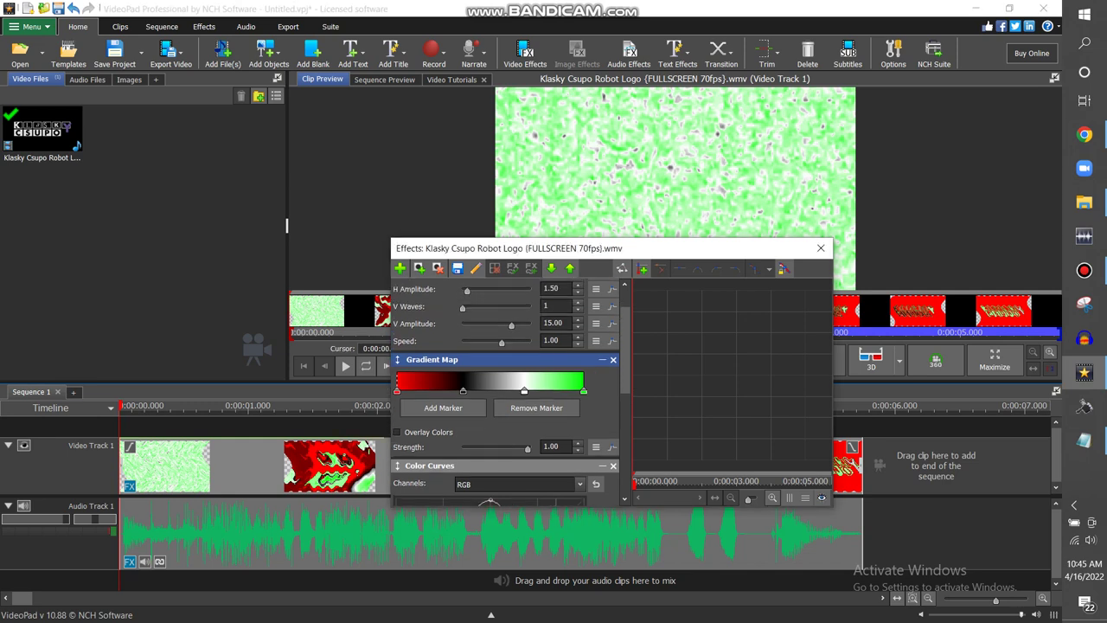
scroll(506, 389, up, 2)
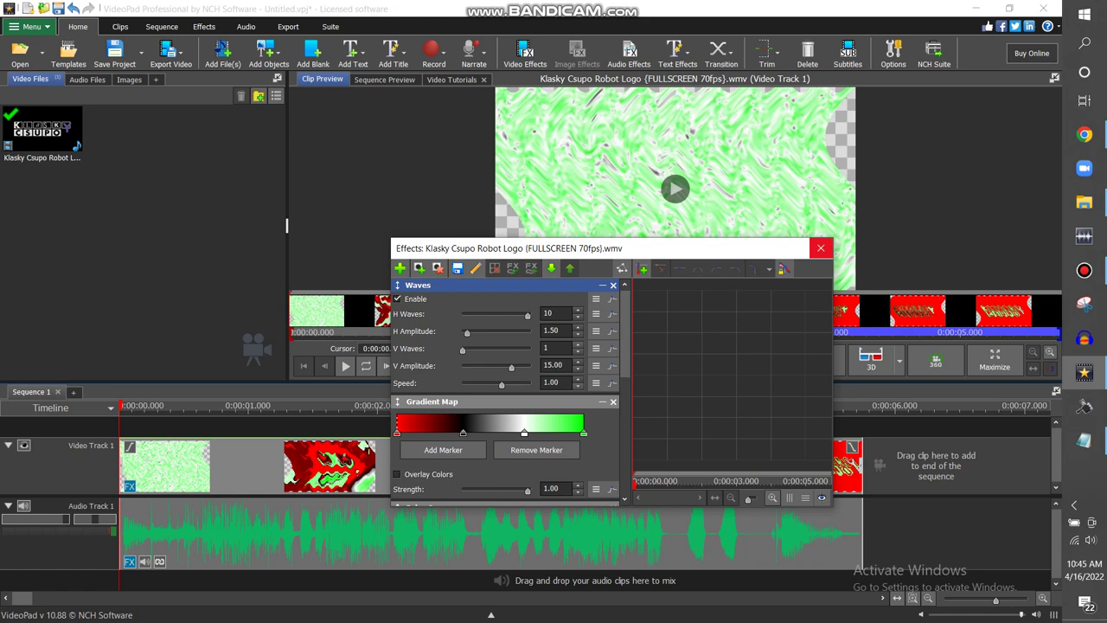
click(821, 248)
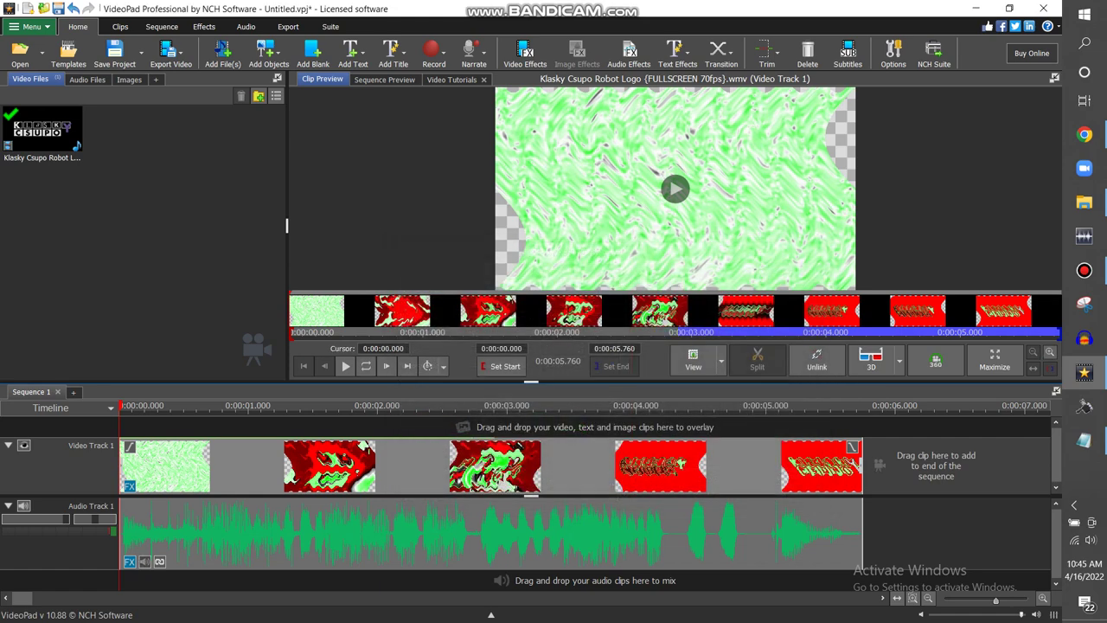
Apply the IL Vocodex VST plugin with the Clearer preset to the clip's audio and close the audio effects.
click(130, 561)
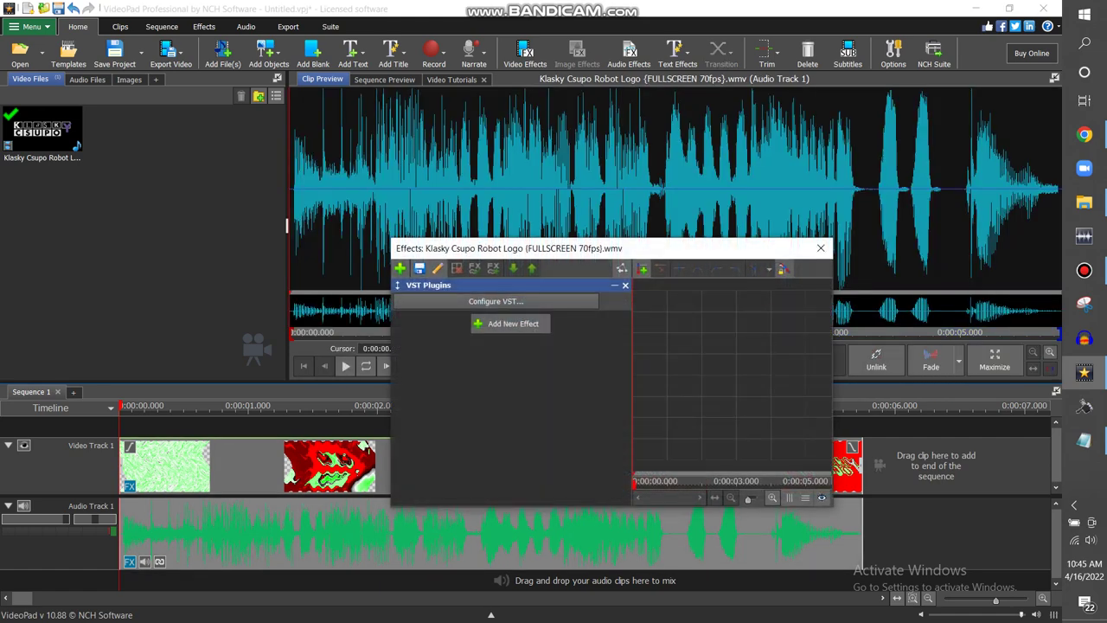
click(496, 301)
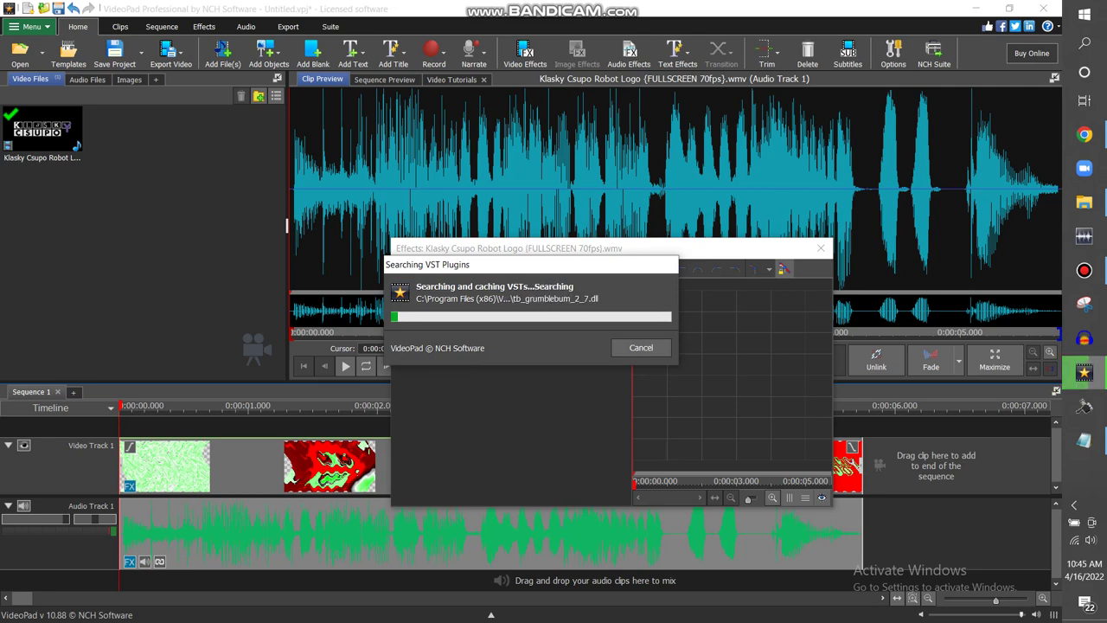
click(550, 364)
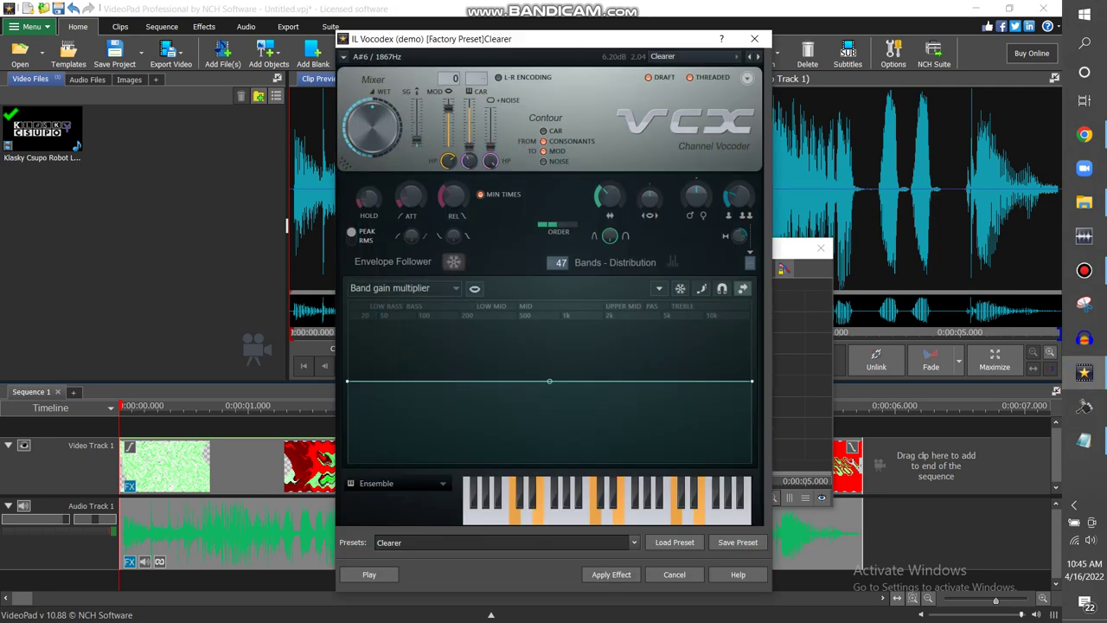
click(692, 57)
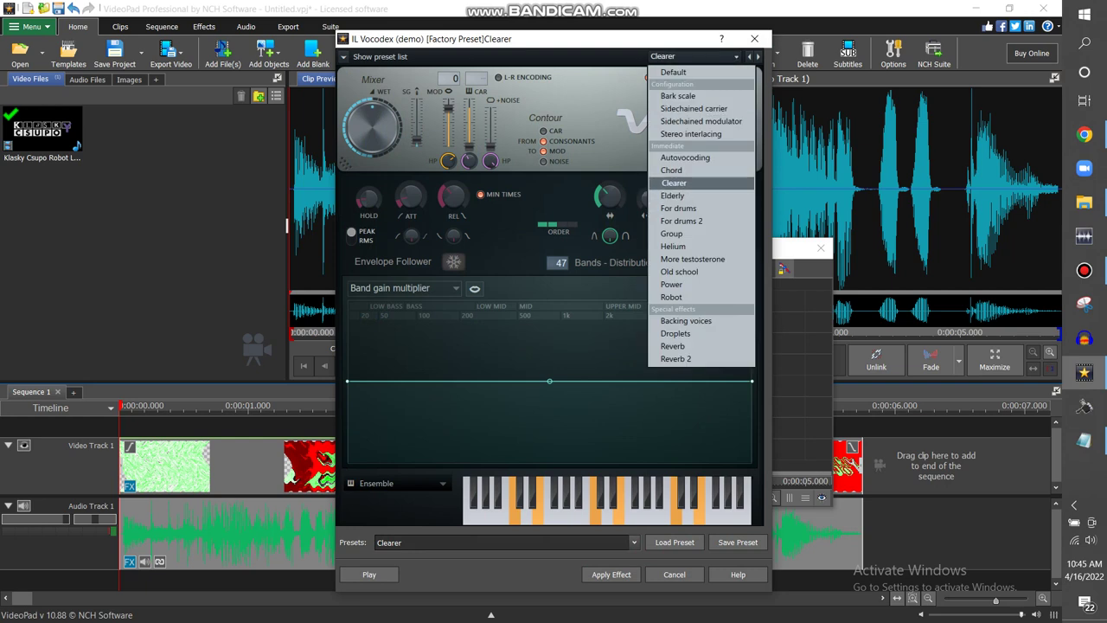
click(674, 184)
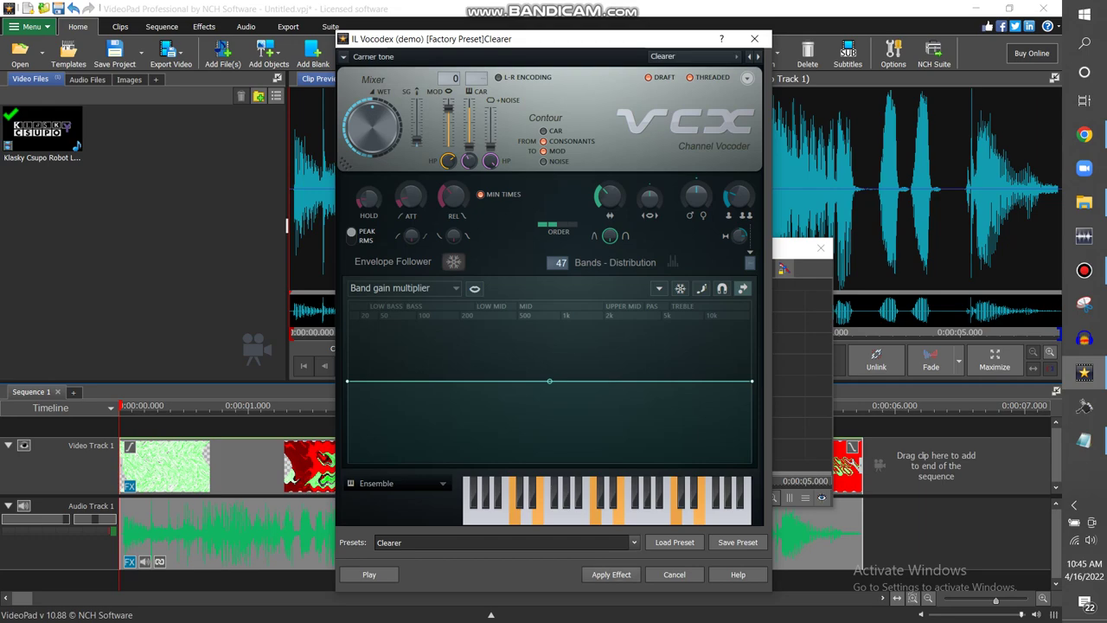
click(612, 575)
click(821, 248)
Play the sequence preview from the beginning to check the video and audio effects.
drag(714, 407, 120, 407)
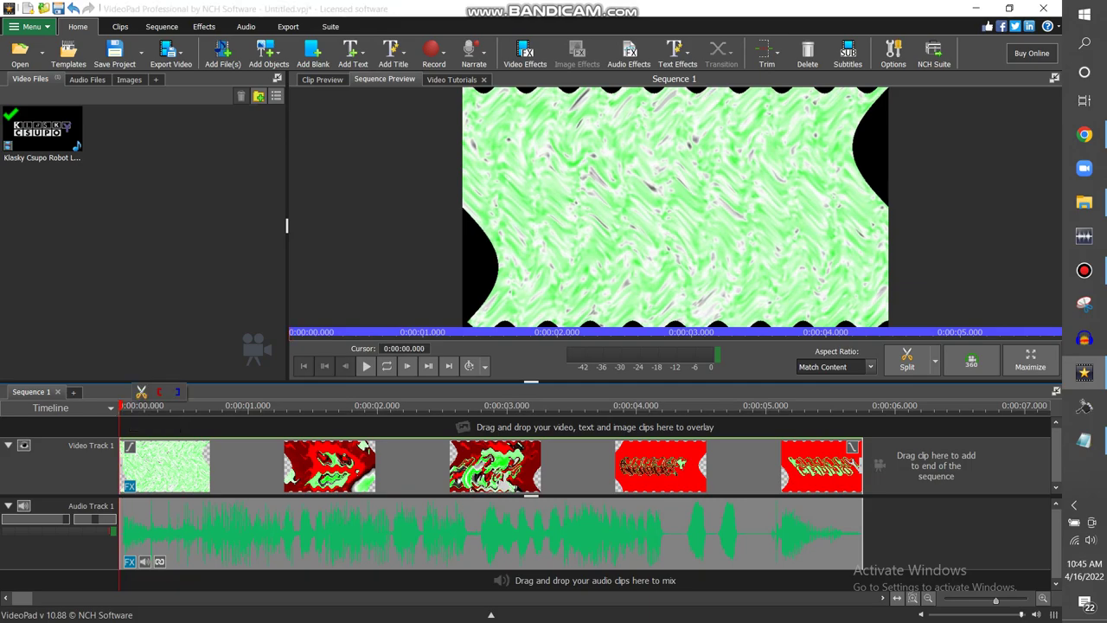
key(space)
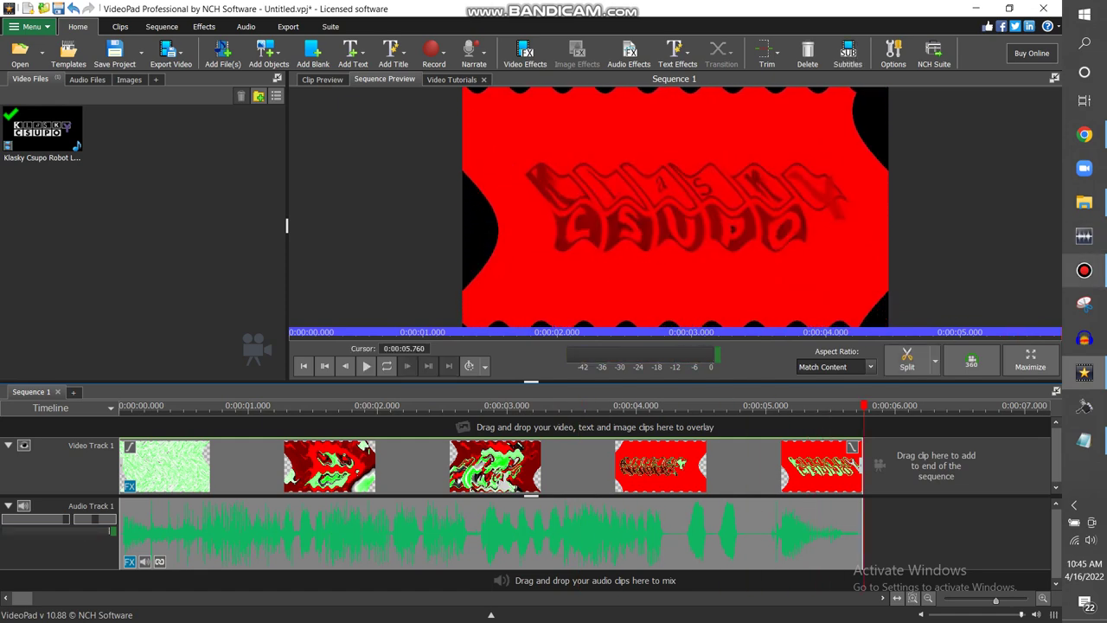
mouse_move(1085, 270)
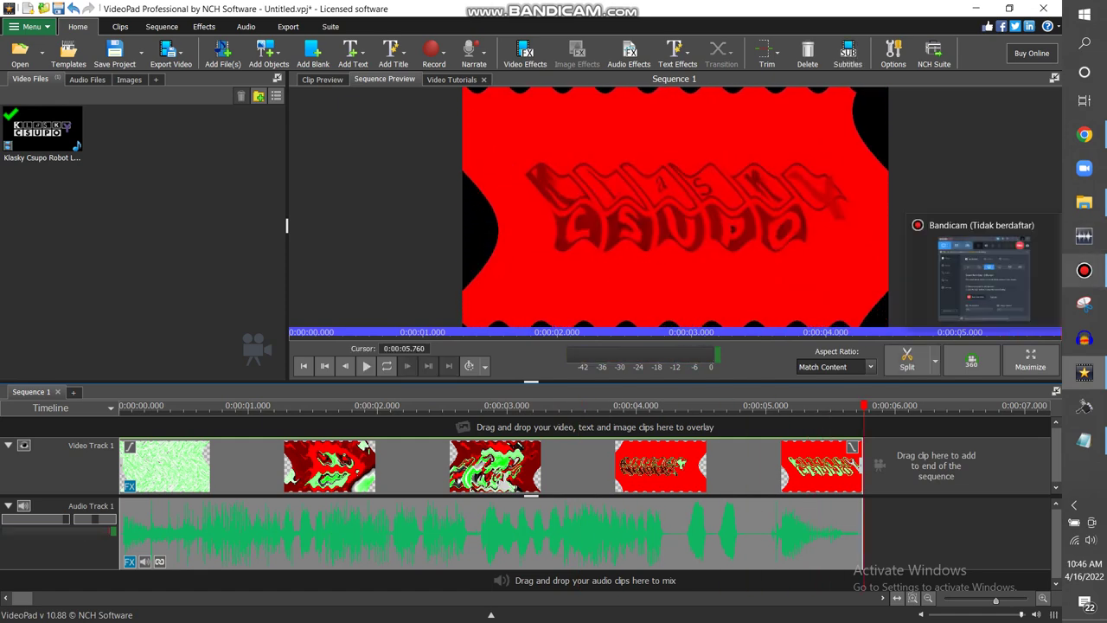
click(1085, 271)
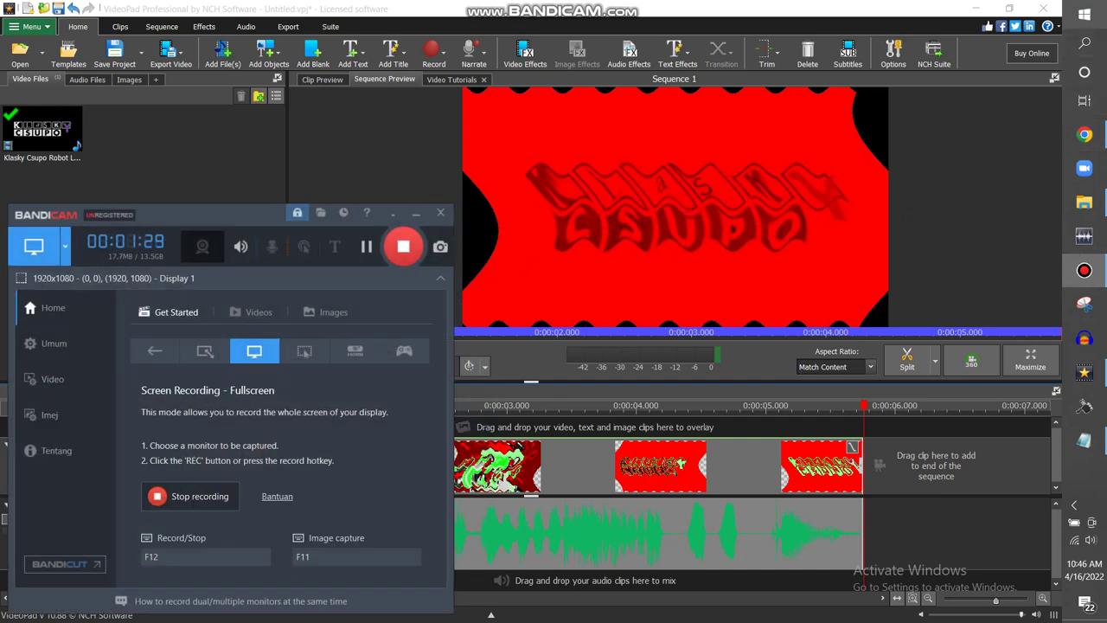
Search Windows for "vegas" and launch Sony Vegas Pro 8.0.
click(1085, 44)
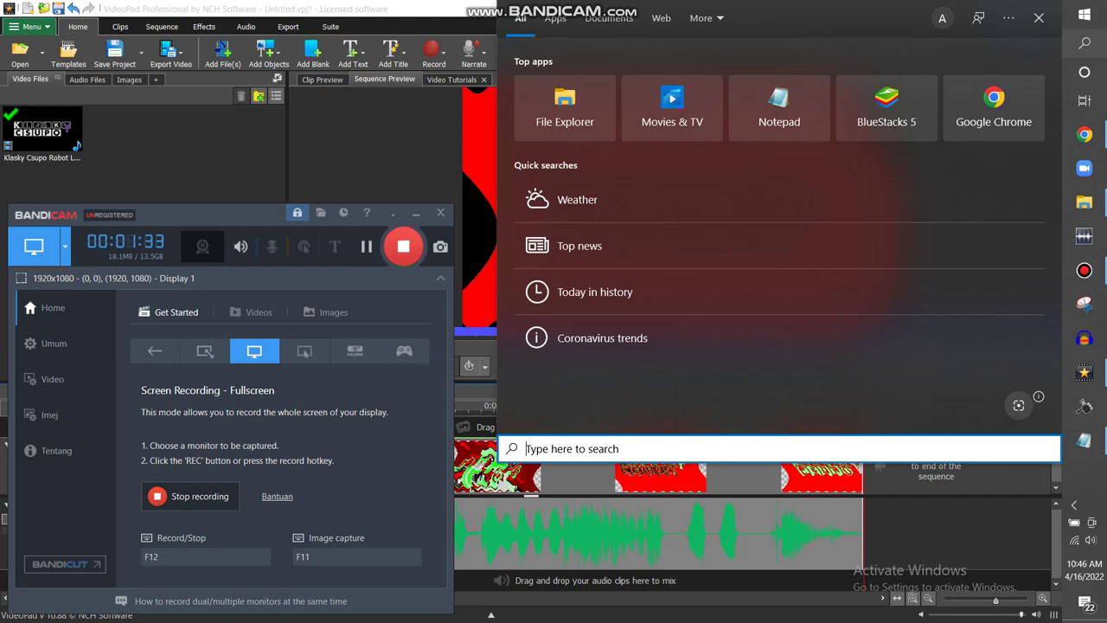
text(vegas)
key(Return)
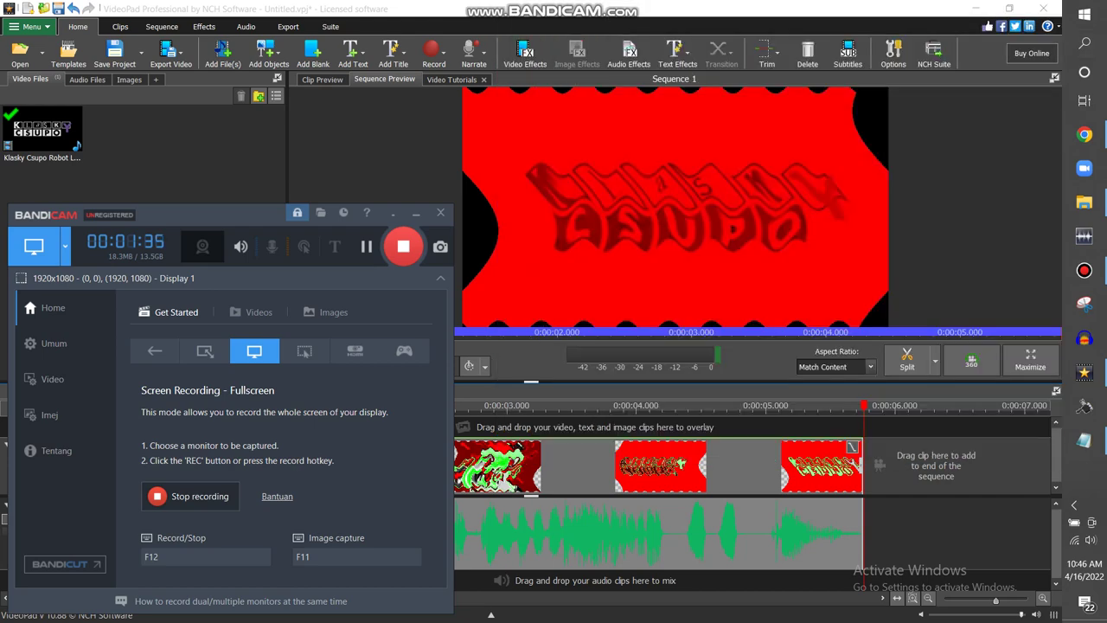
click(184, 161)
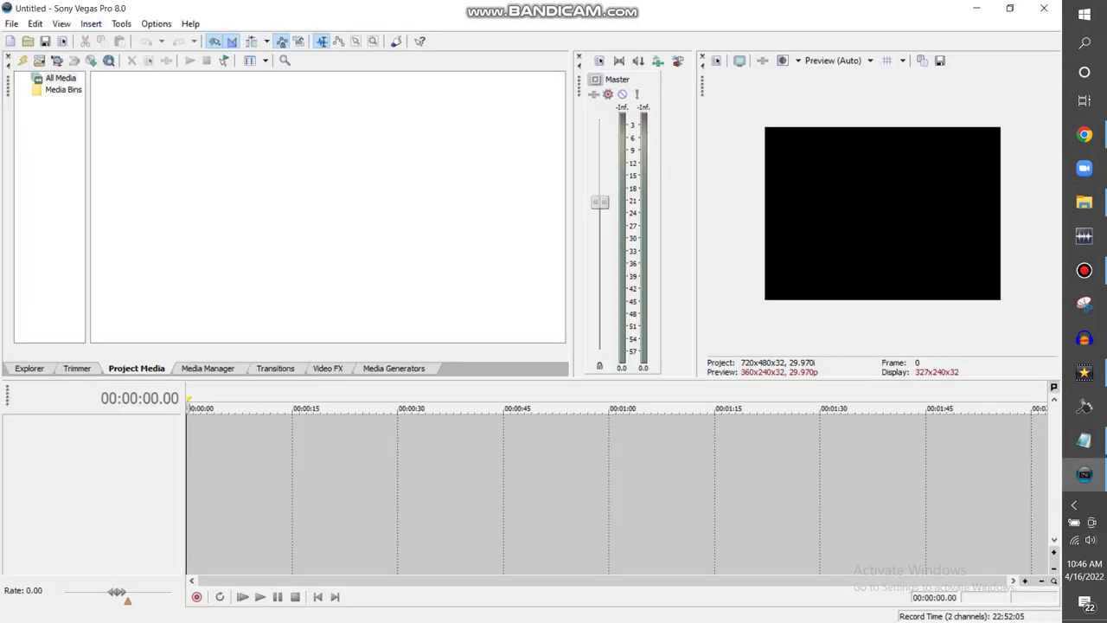
Start opening a media file and look through the Video folder on USB Drive (F:).
click(29, 40)
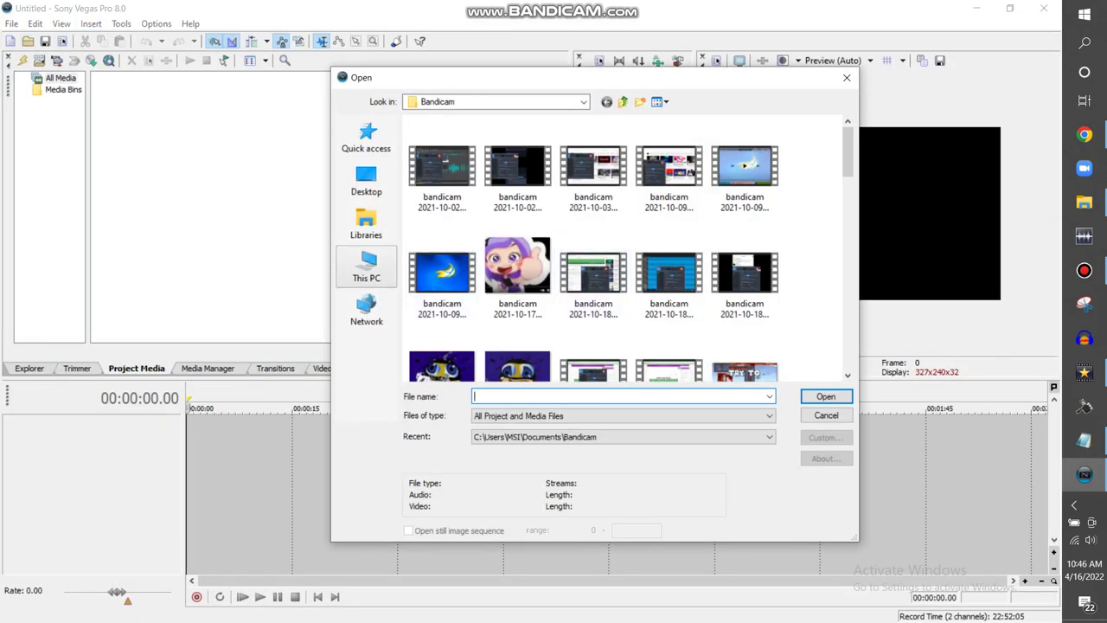
click(367, 267)
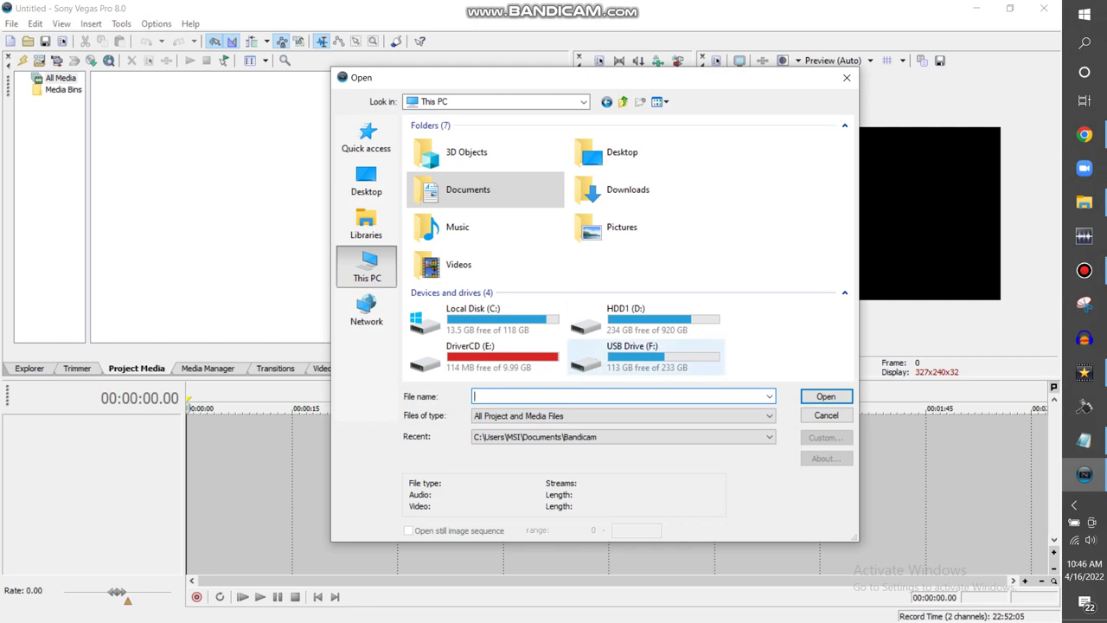
double_click(632, 350)
scroll(479, 276, down, 3)
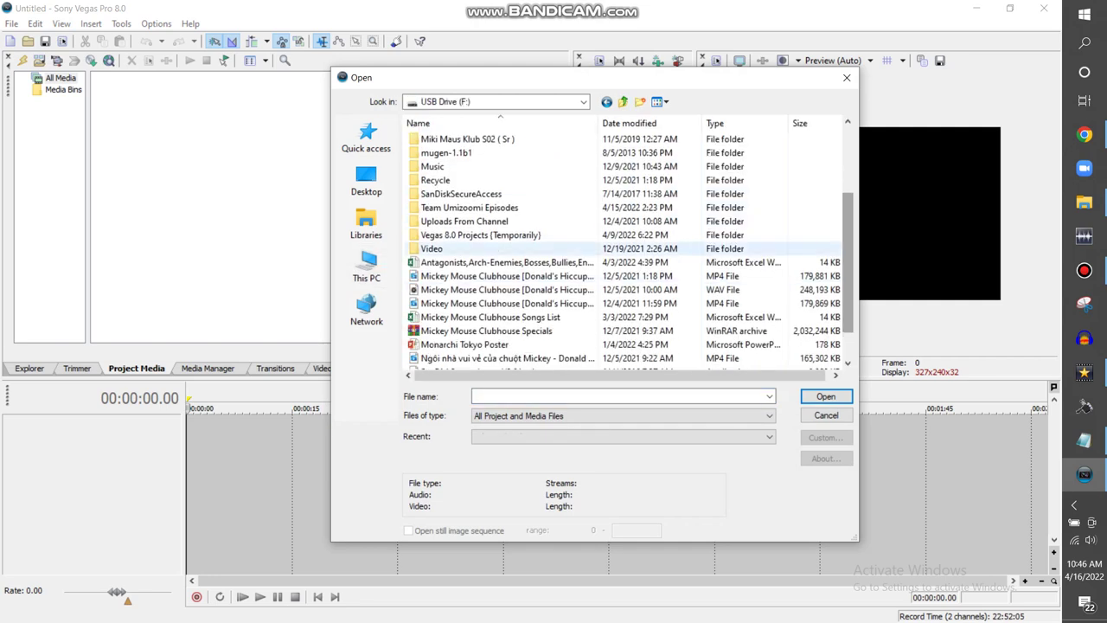
double_click(478, 249)
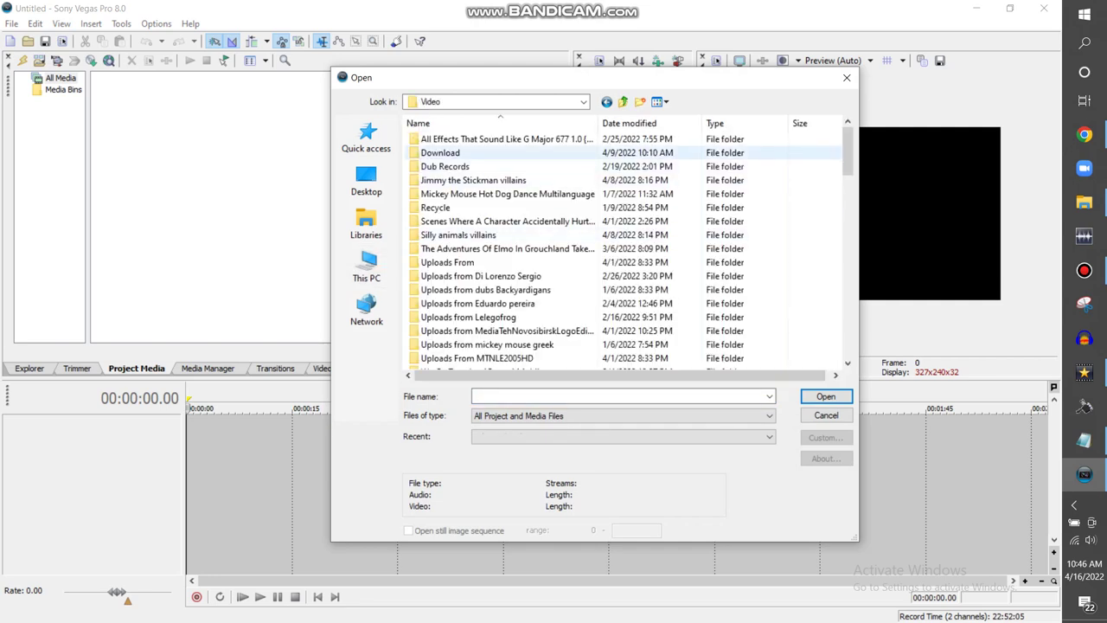
scroll(632, 251, down, 13)
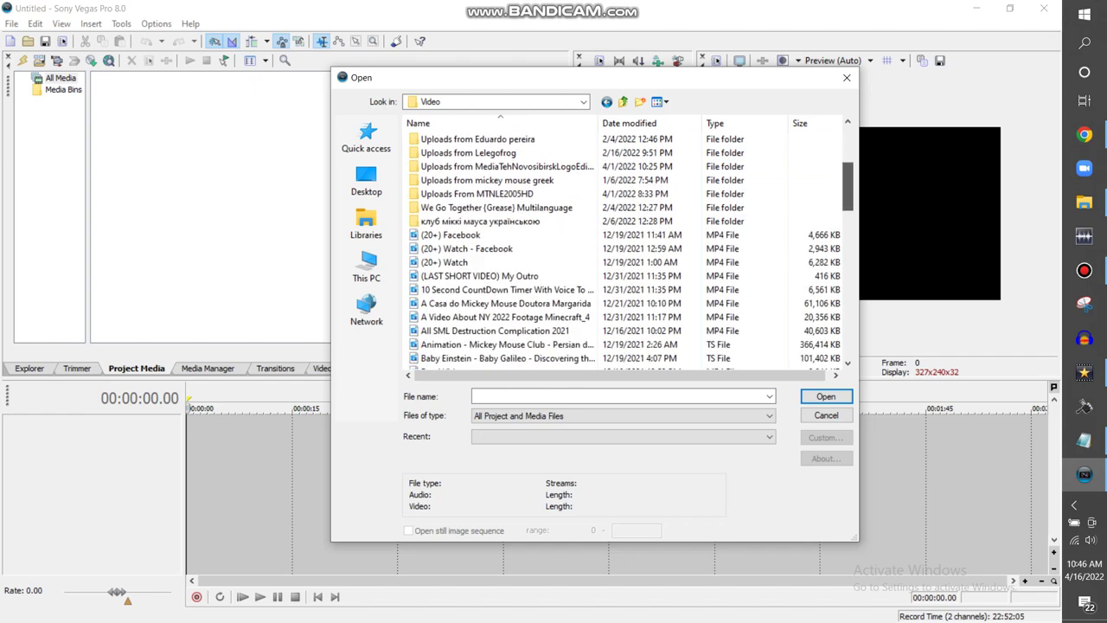
scroll(519, 262, down, 3)
scroll(519, 262, up, 9)
Browse to the Videos folder of the user profile on the HDD1 (D:) drive.
click(366, 269)
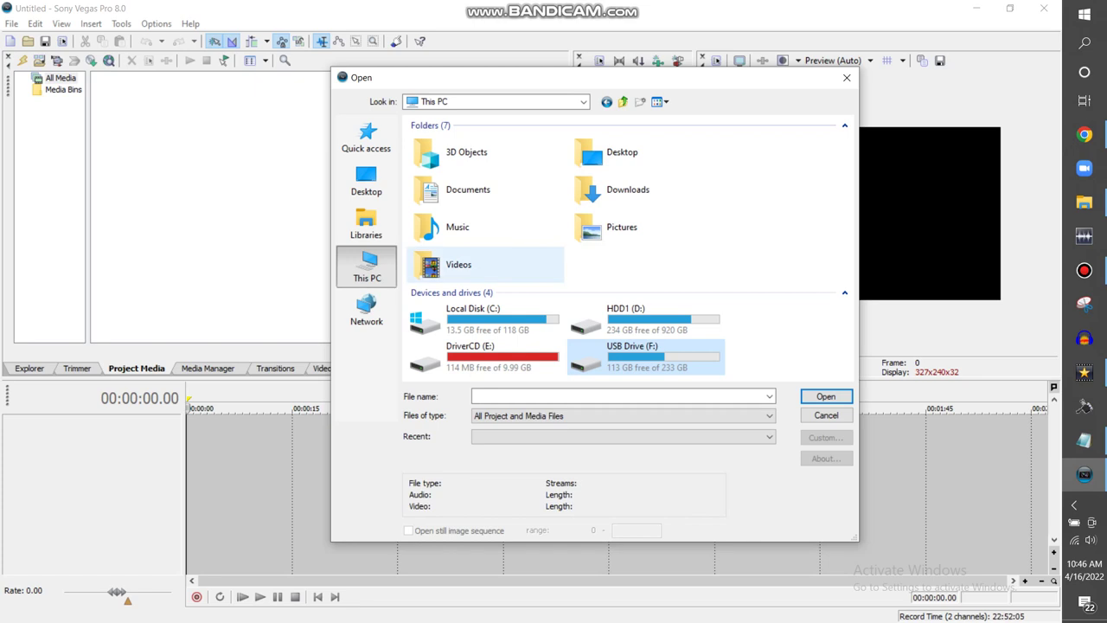
double_click(644, 319)
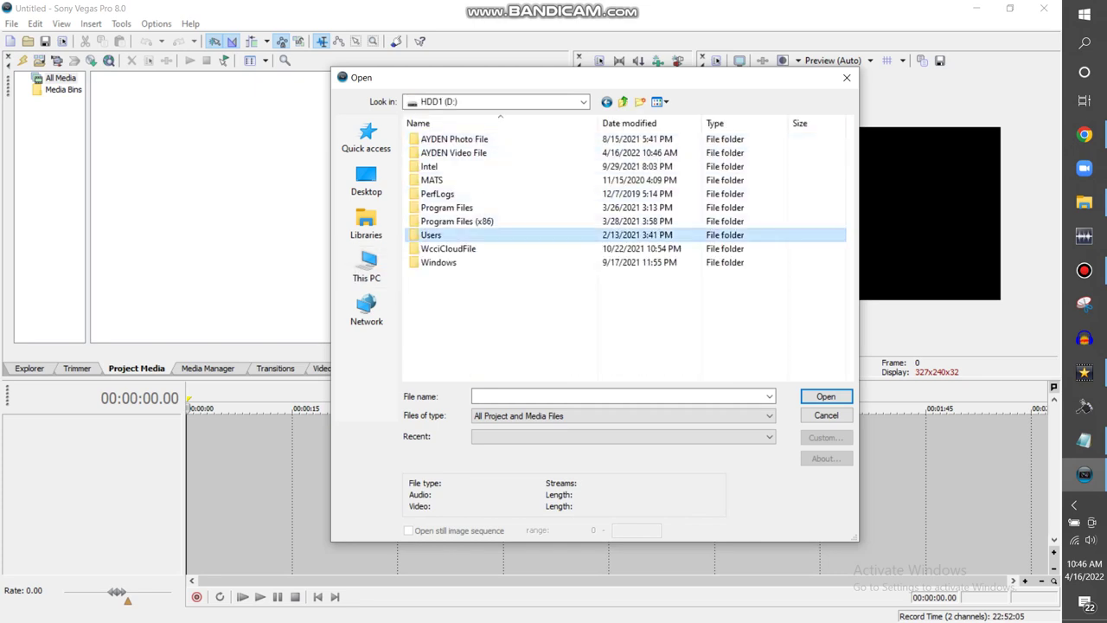
double_click(431, 235)
double_click(447, 152)
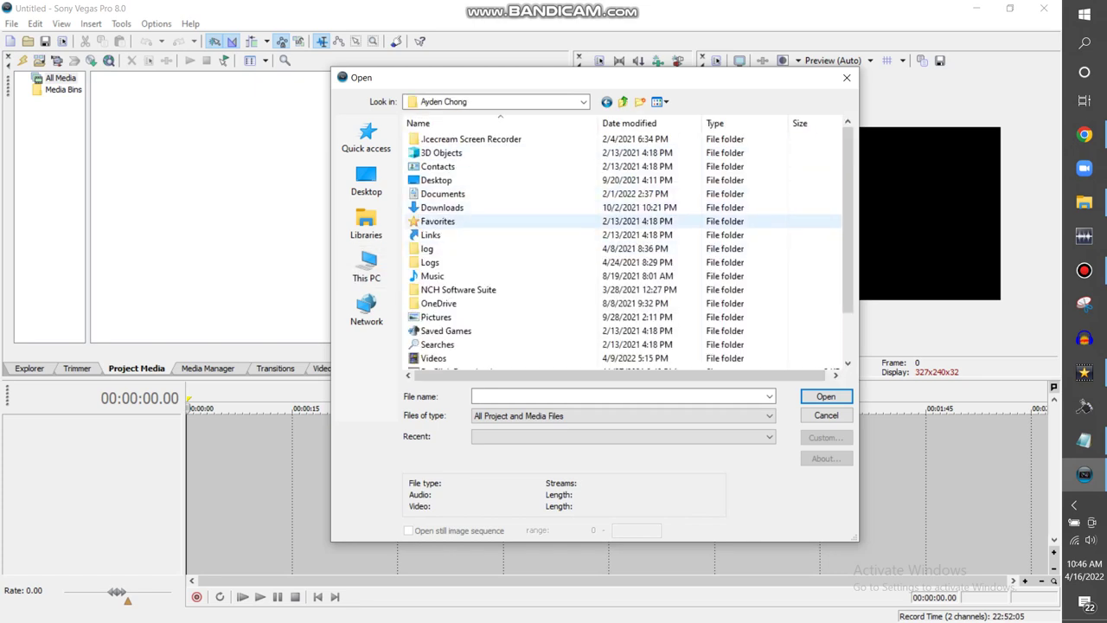
scroll(519, 260, down, 2)
double_click(433, 304)
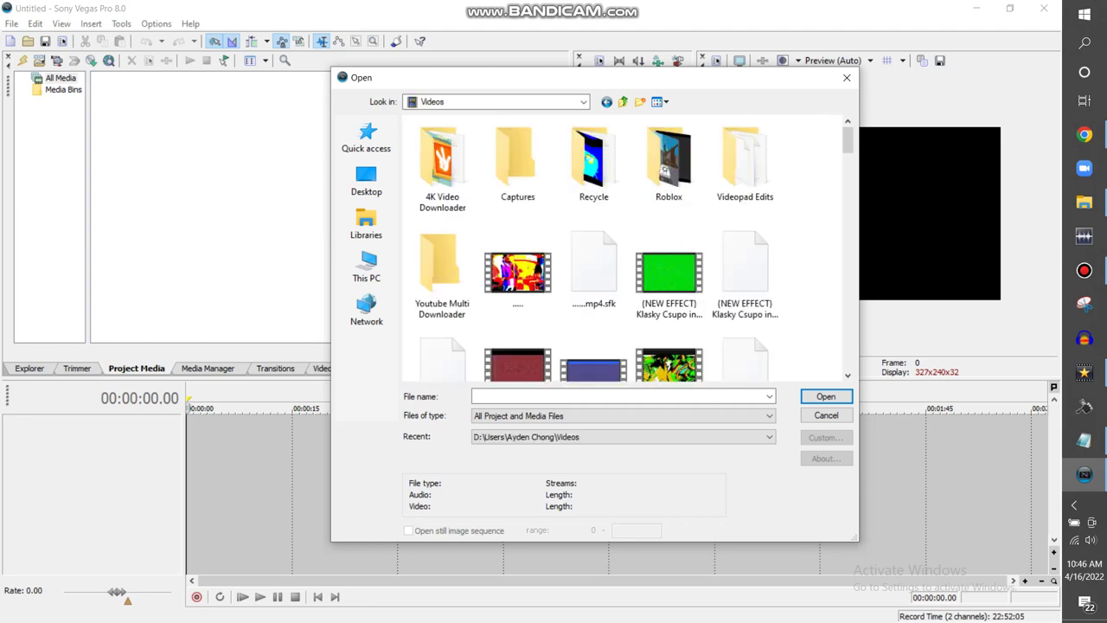
Open the Klasky Csupo Robot Logo (FULLSCREEN 70fps) video from the Videos folder.
scroll(627, 251, down, 10)
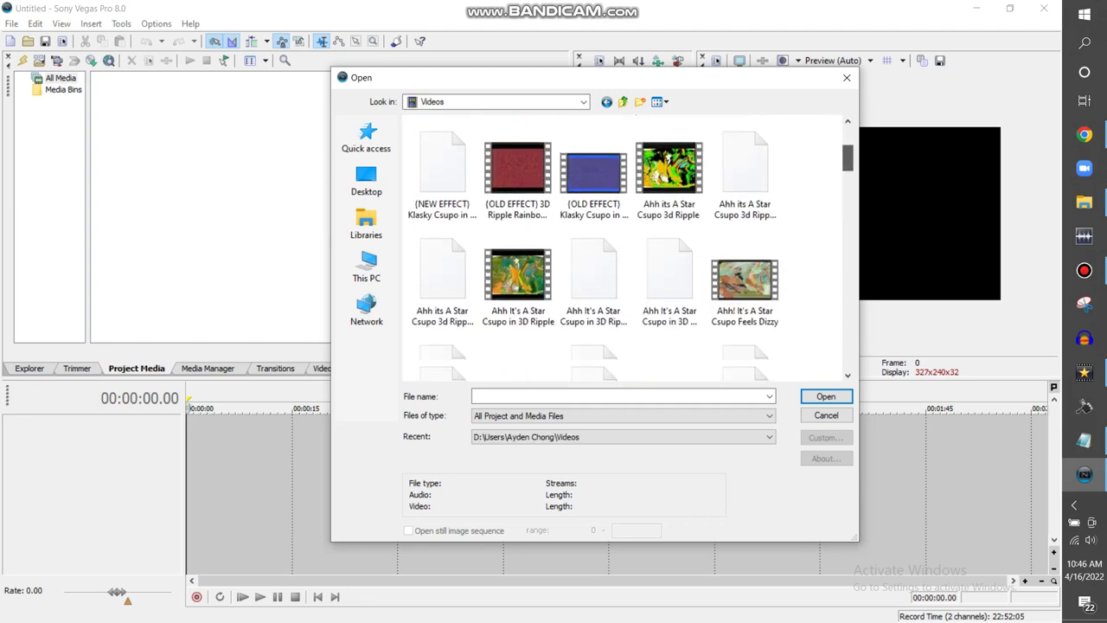
scroll(627, 250, down, 10)
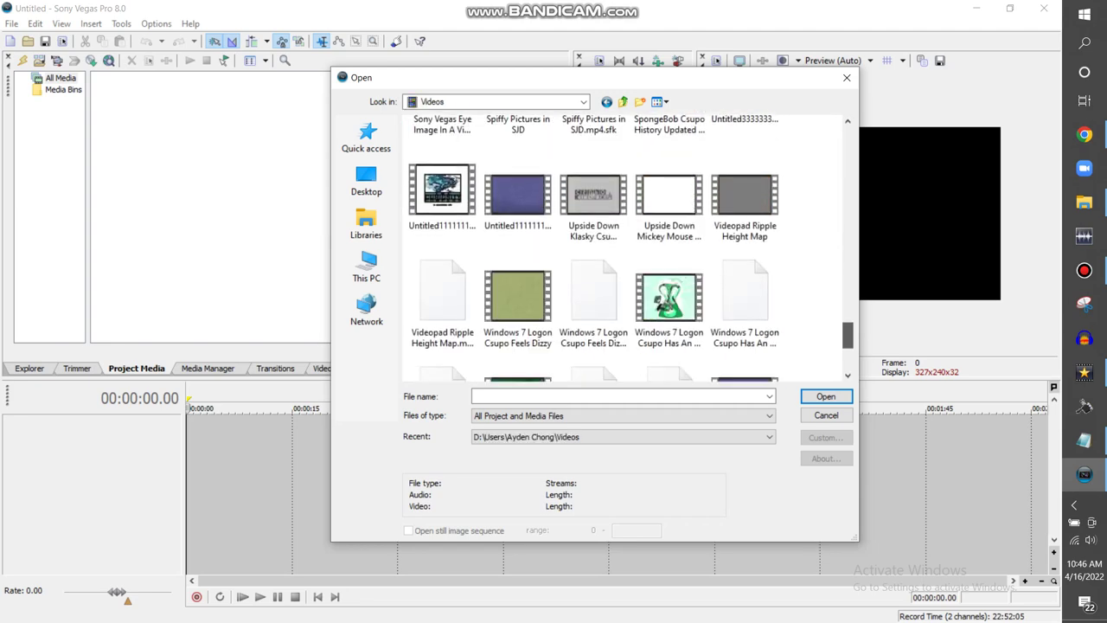
scroll(631, 244, up, 15)
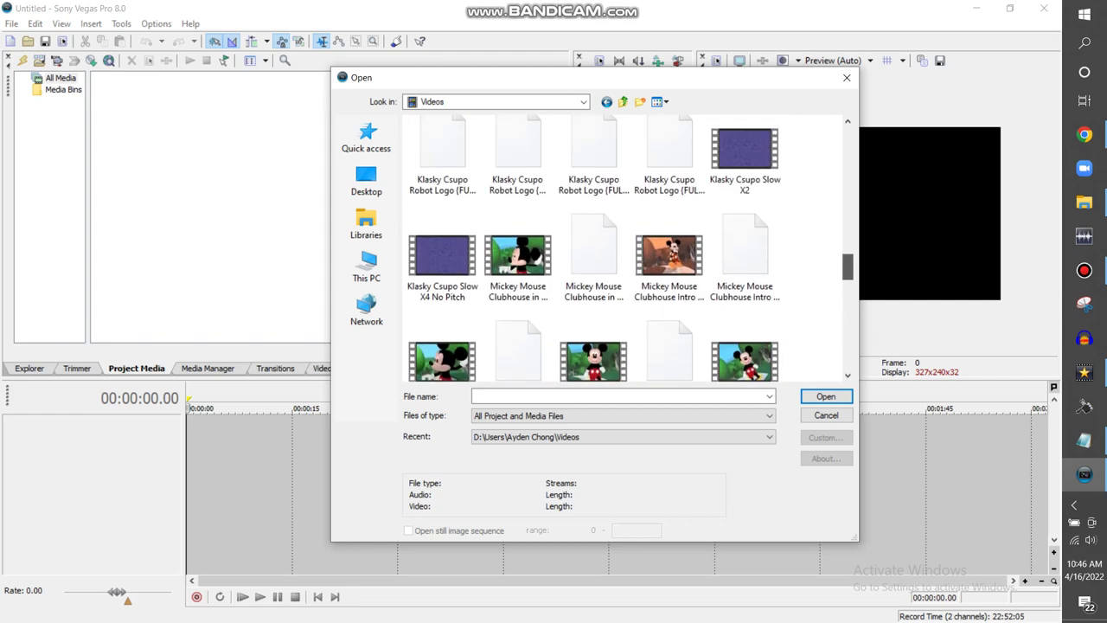
scroll(740, 203, up, 2)
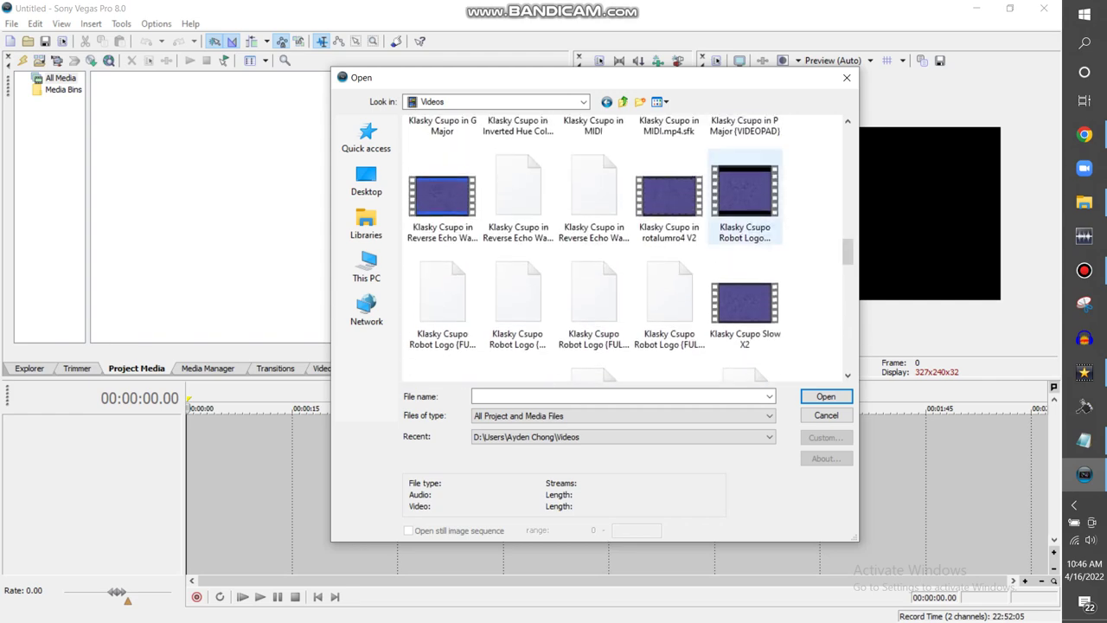
double_click(744, 195)
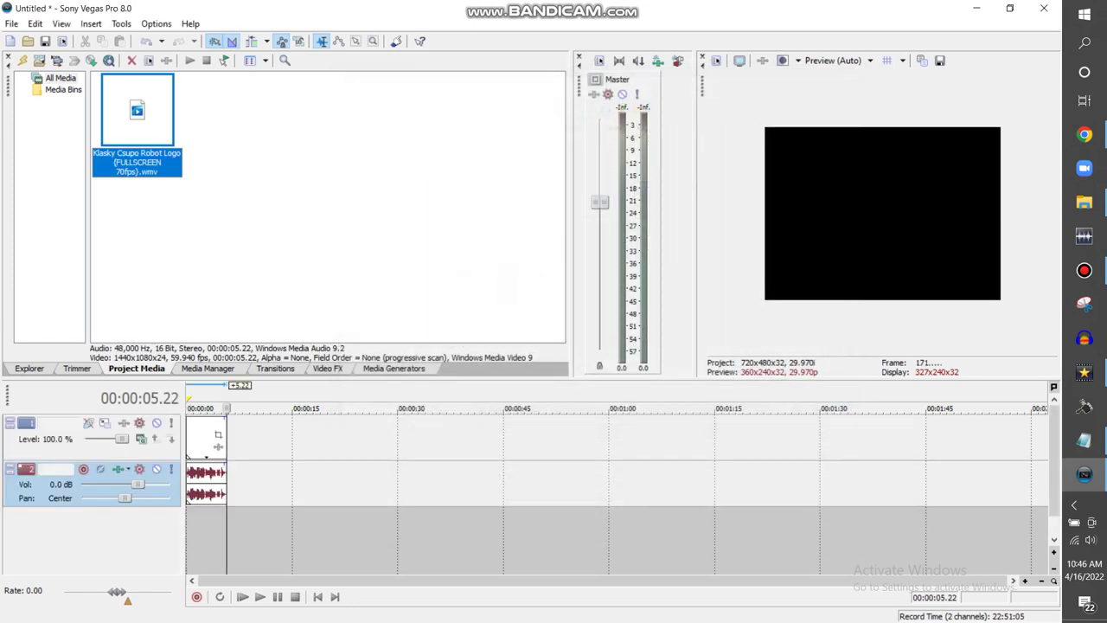
Set Maintain aspect ratio to No in the video event's Pan/Crop settings and close them.
double_click(206, 482)
scroll(206, 482, up, 5)
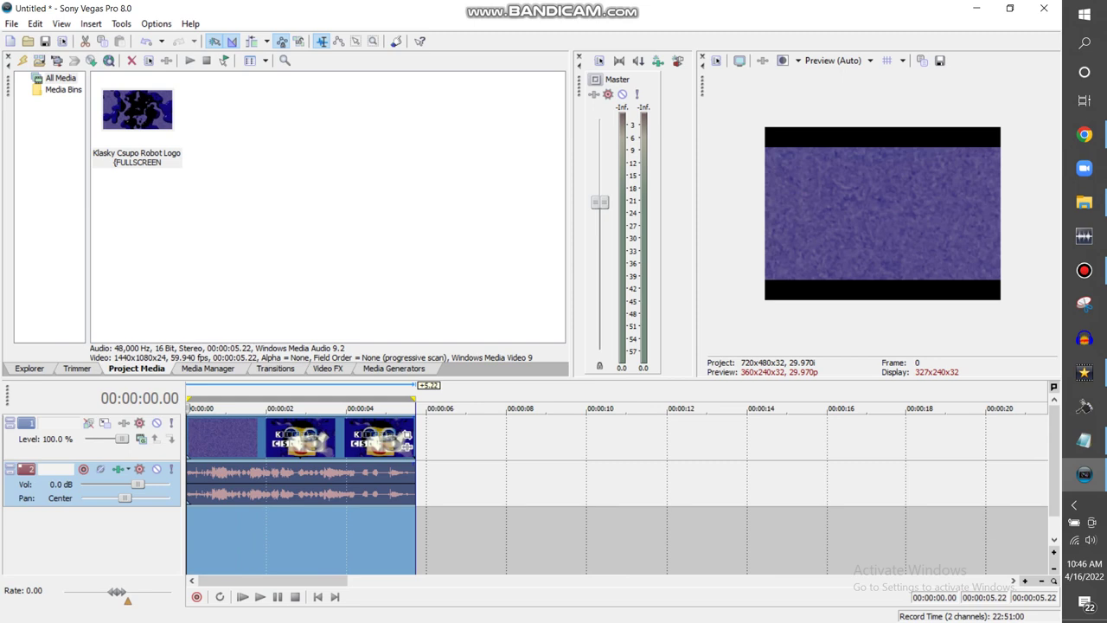
click(408, 435)
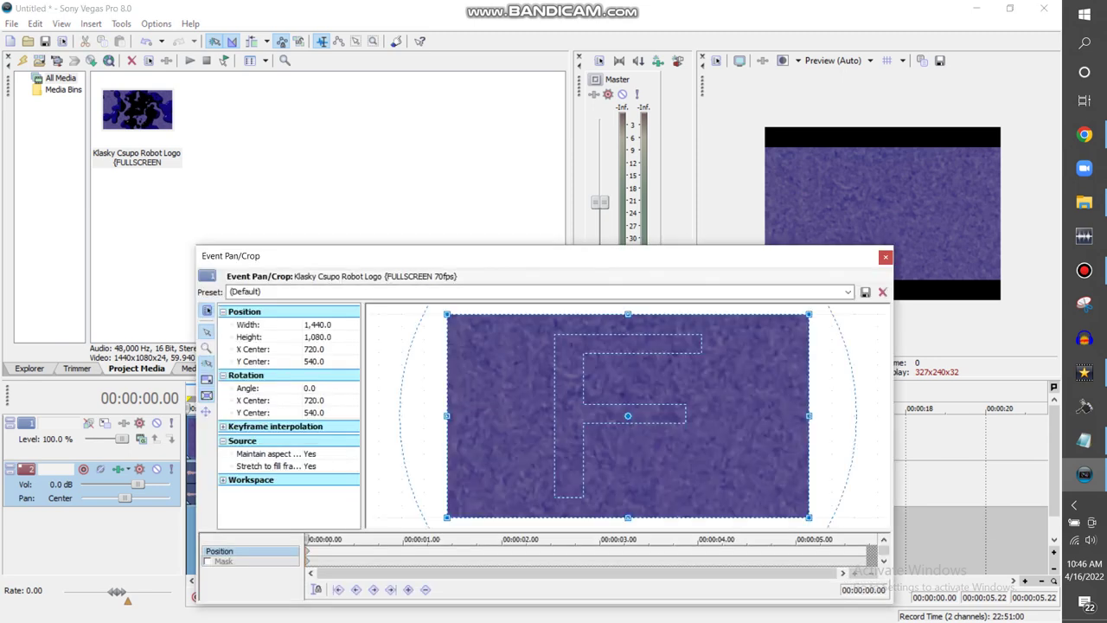
click(331, 454)
click(326, 474)
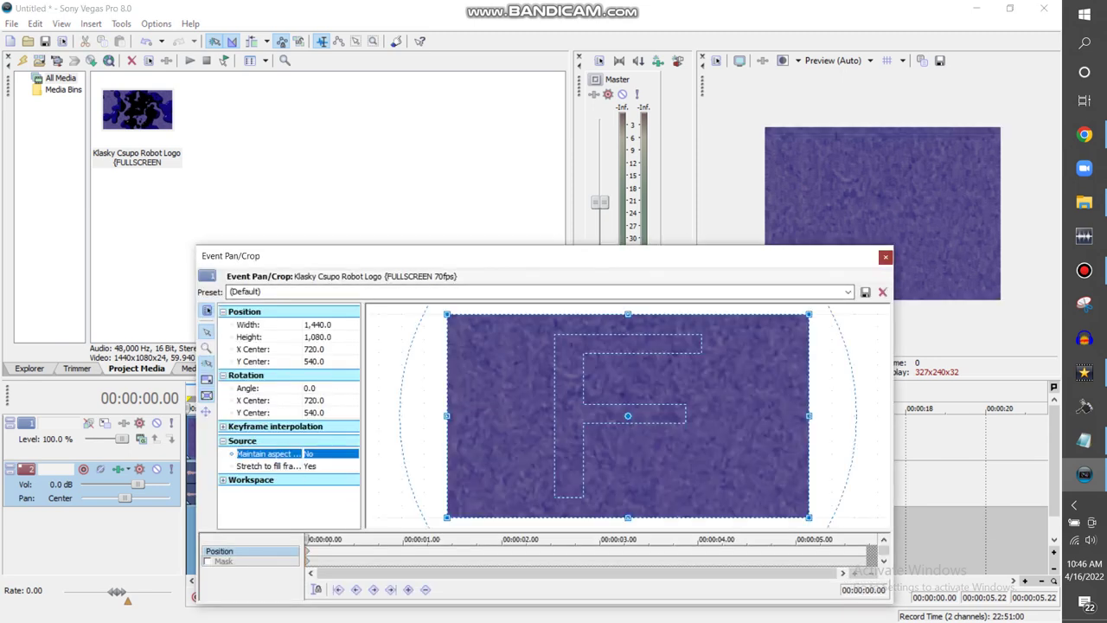
click(886, 257)
Place the cursor at 00:00:02.16 and set the project template to HD 1080-24p (1920x1080, 23.976 fps).
click(288, 535)
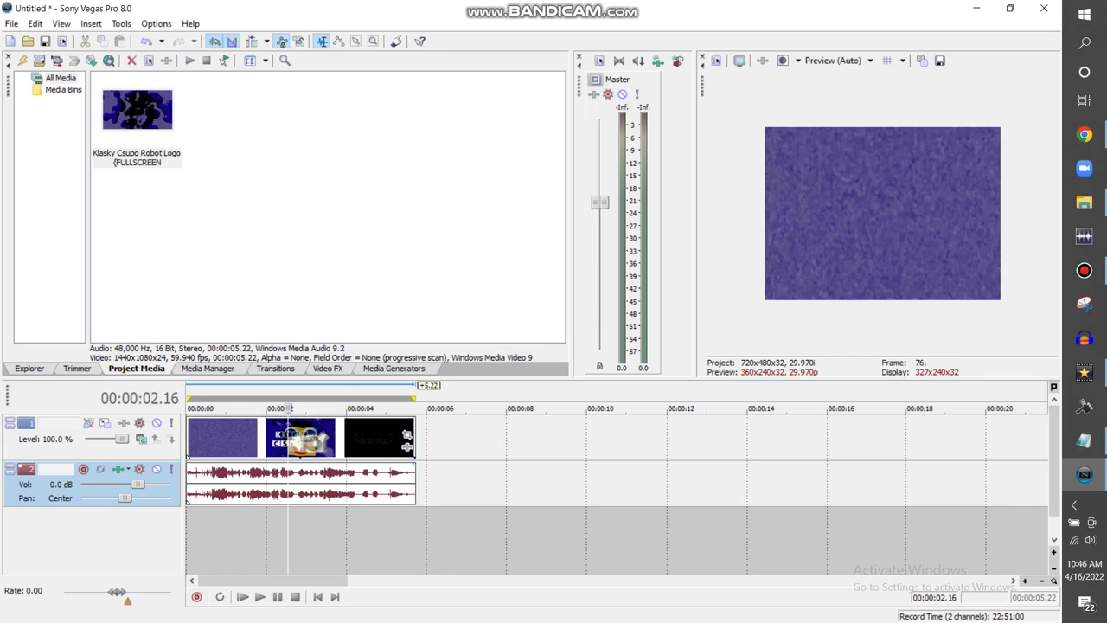
click(12, 23)
click(52, 248)
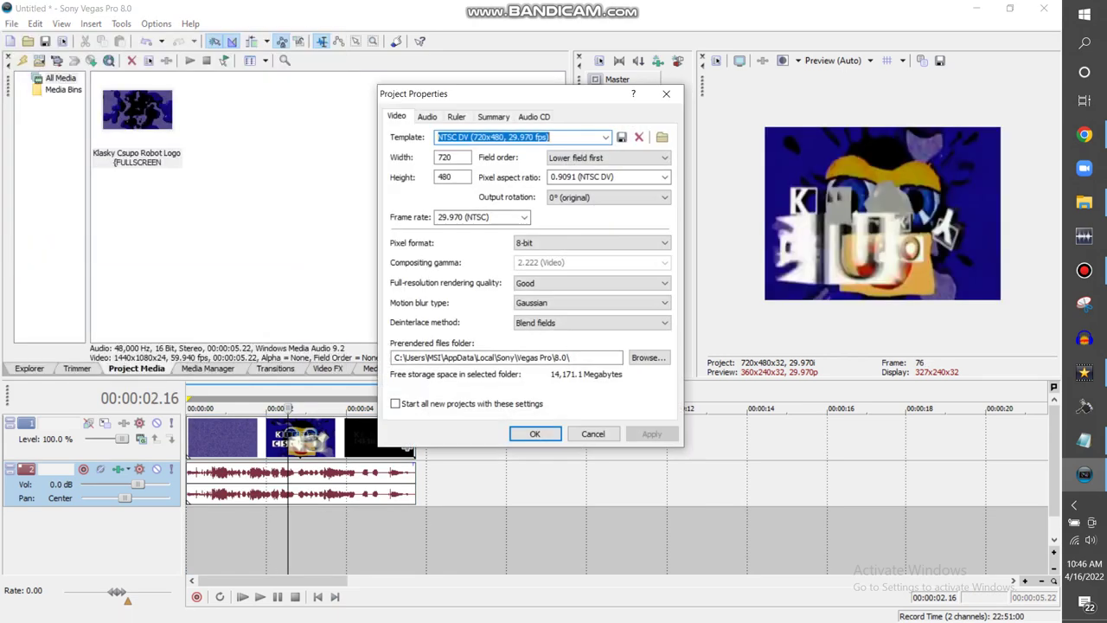
click(605, 138)
click(545, 376)
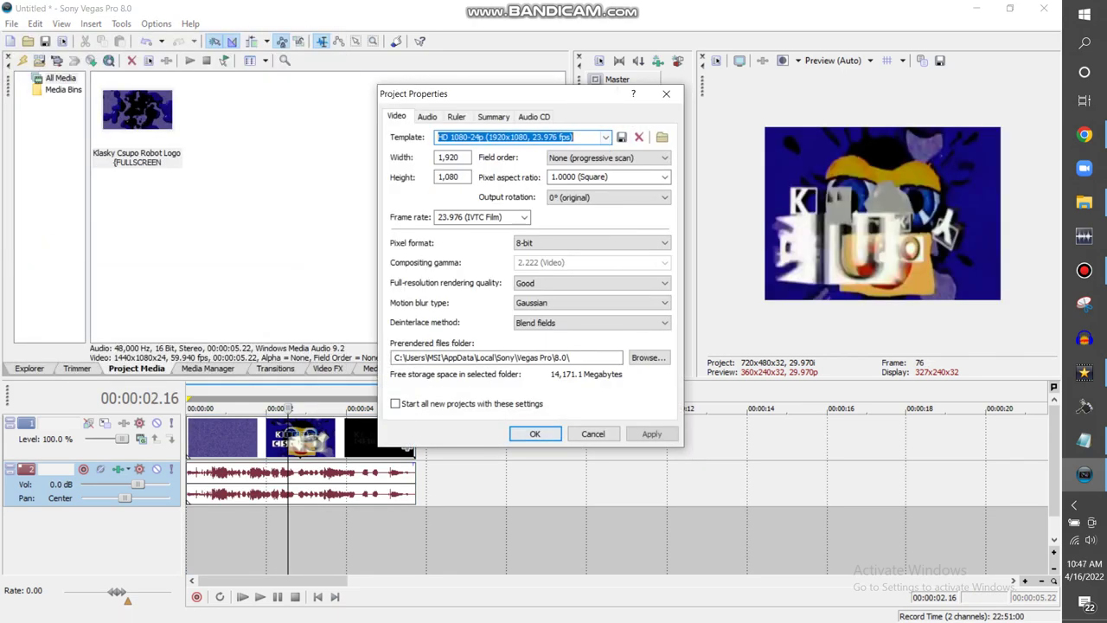
key(Return)
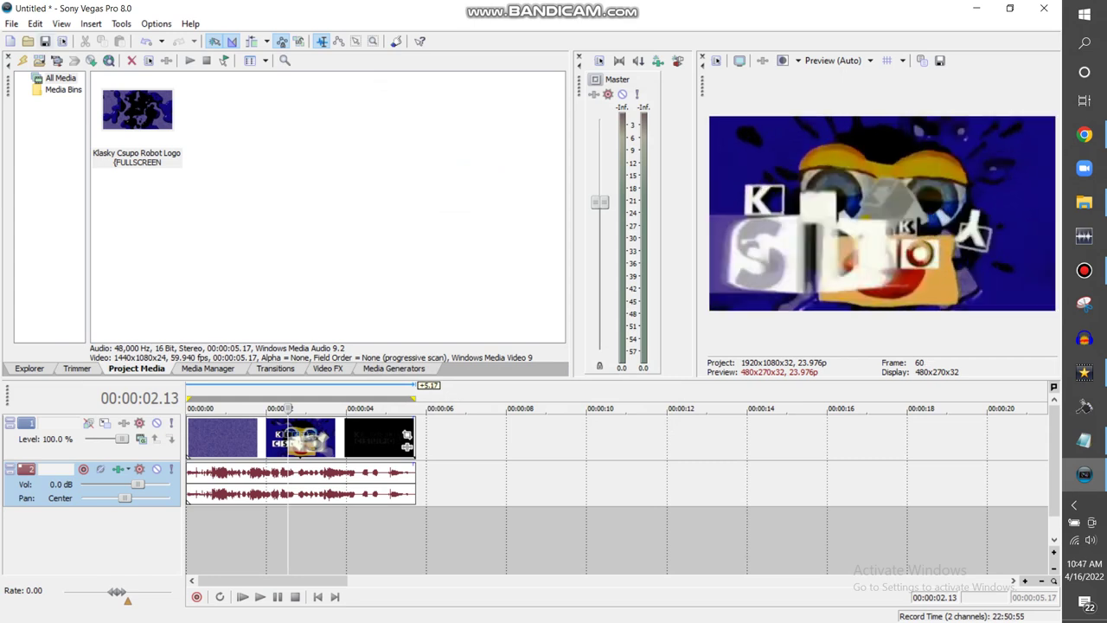
Apply the Color Curves effect with the Reset to None preset to the video event and reposition its settings window.
click(327, 368)
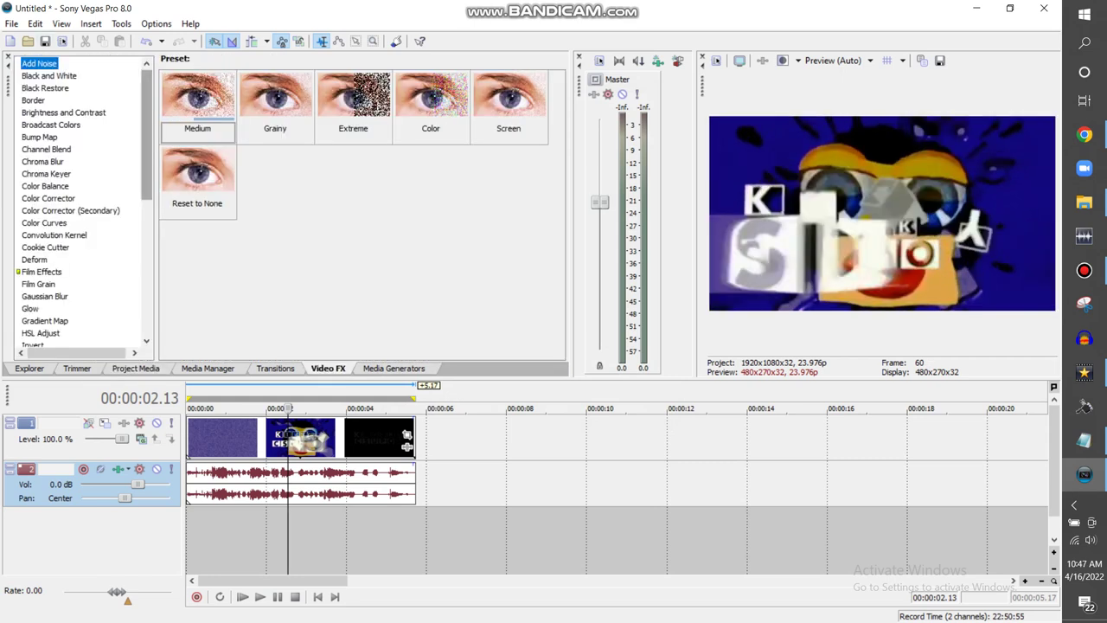
click(44, 224)
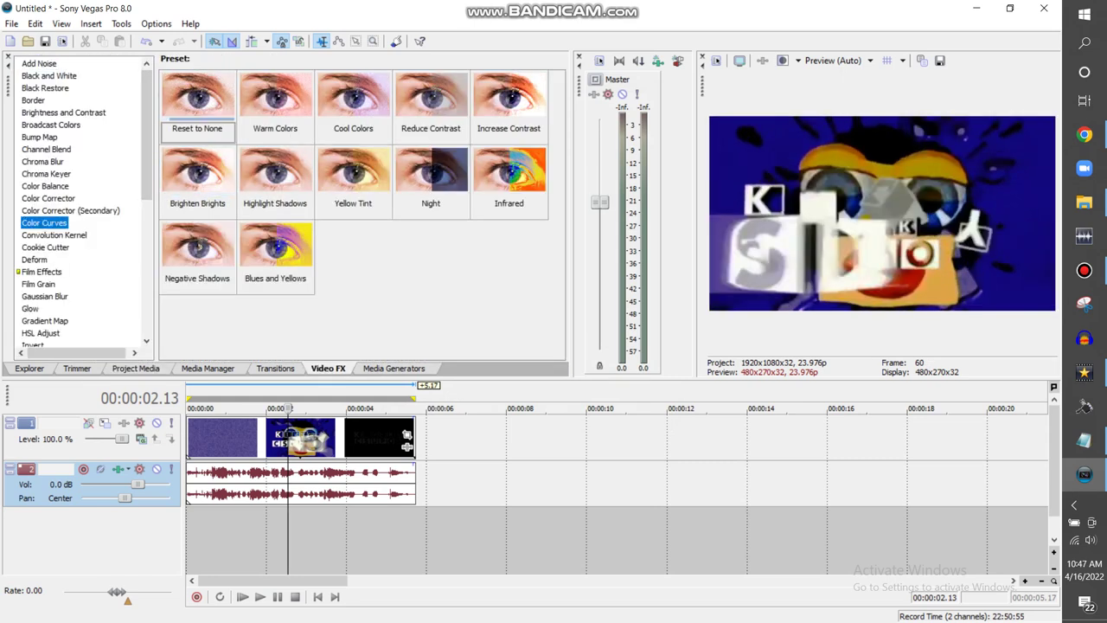
drag(198, 97, 300, 438)
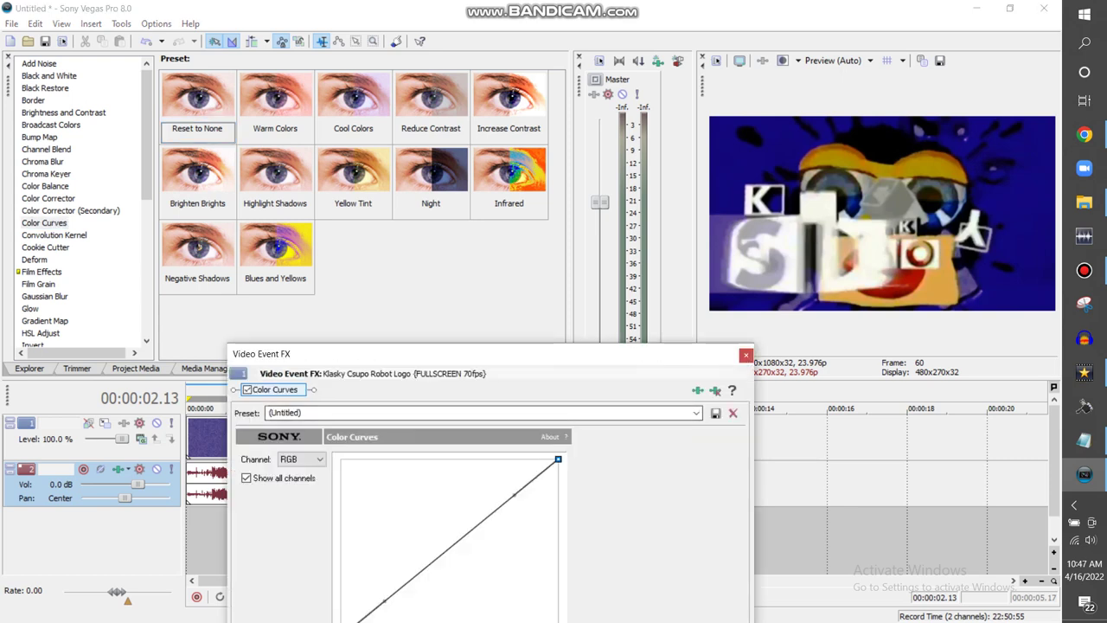
drag(467, 354, 424, 164)
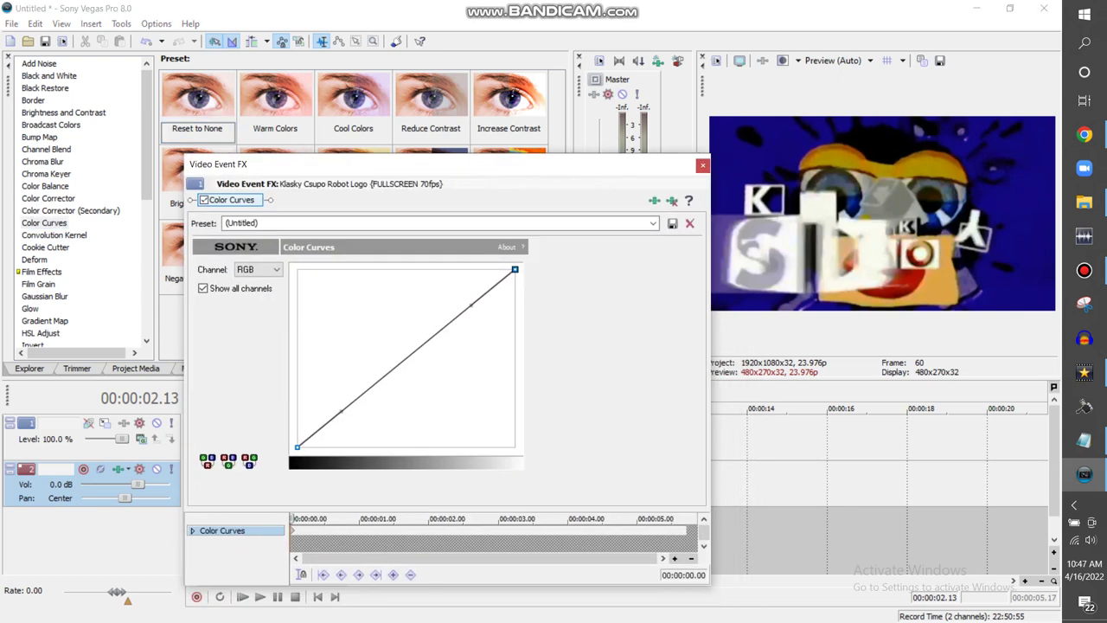
Toggle Lock Tangents on the RGB curve's upper point and pull both tangent handles up to bow the curve upward.
right_click(515, 270)
click(545, 310)
drag(471, 305, 400, 278)
drag(341, 411, 359, 287)
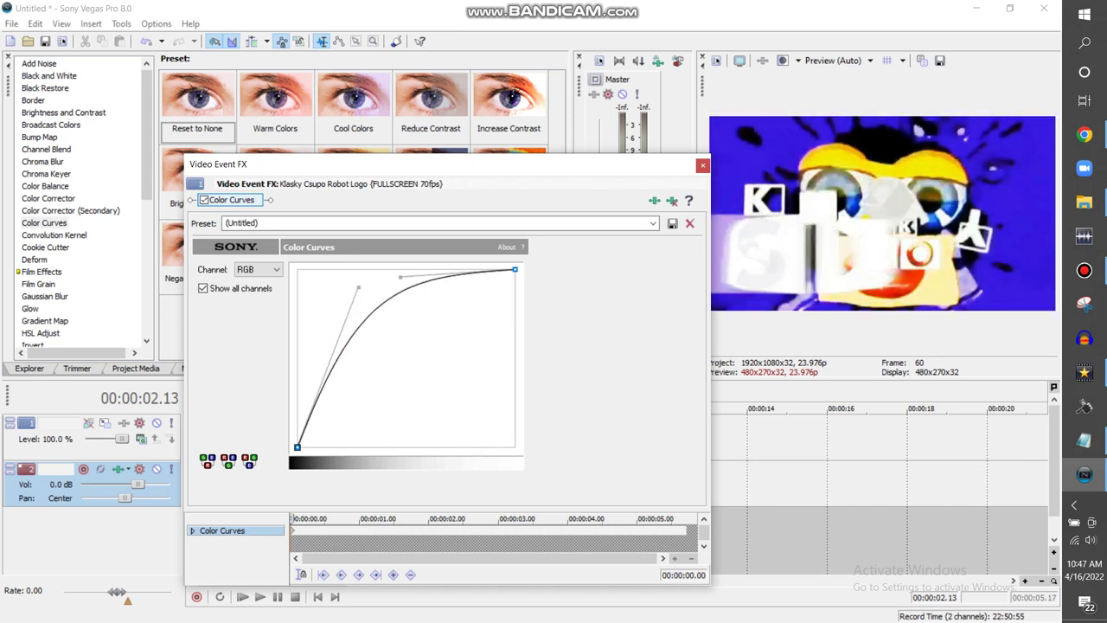
Toggle Lock Tangents again, lower the RGB curve's end point to the bottom corner, and raise both tangent handles to form a symmetrical arch.
right_click(515, 270)
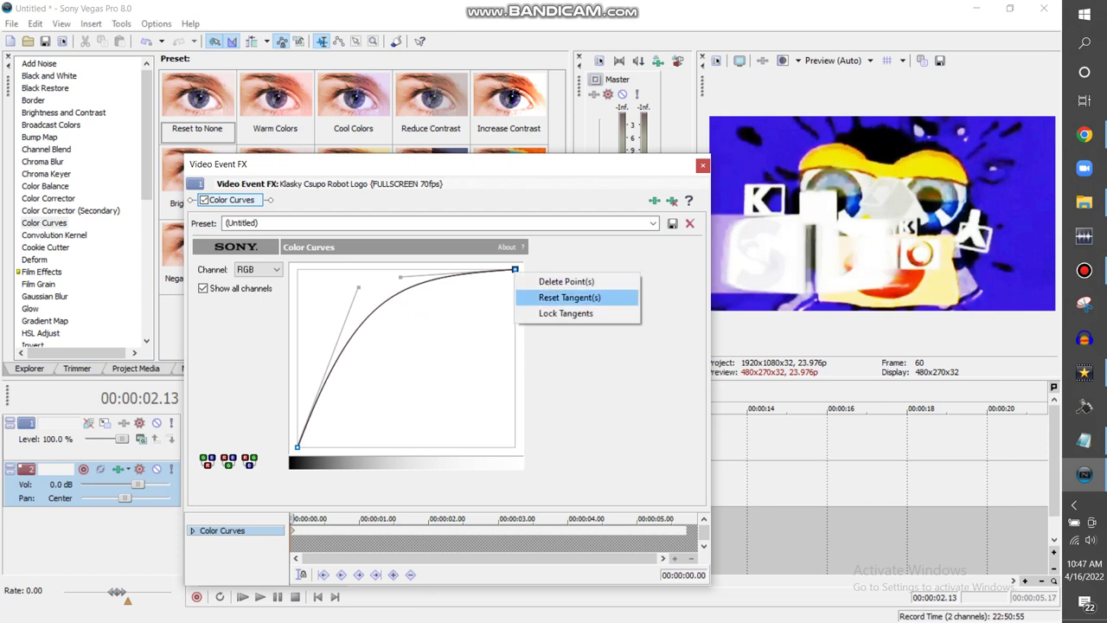
click(565, 313)
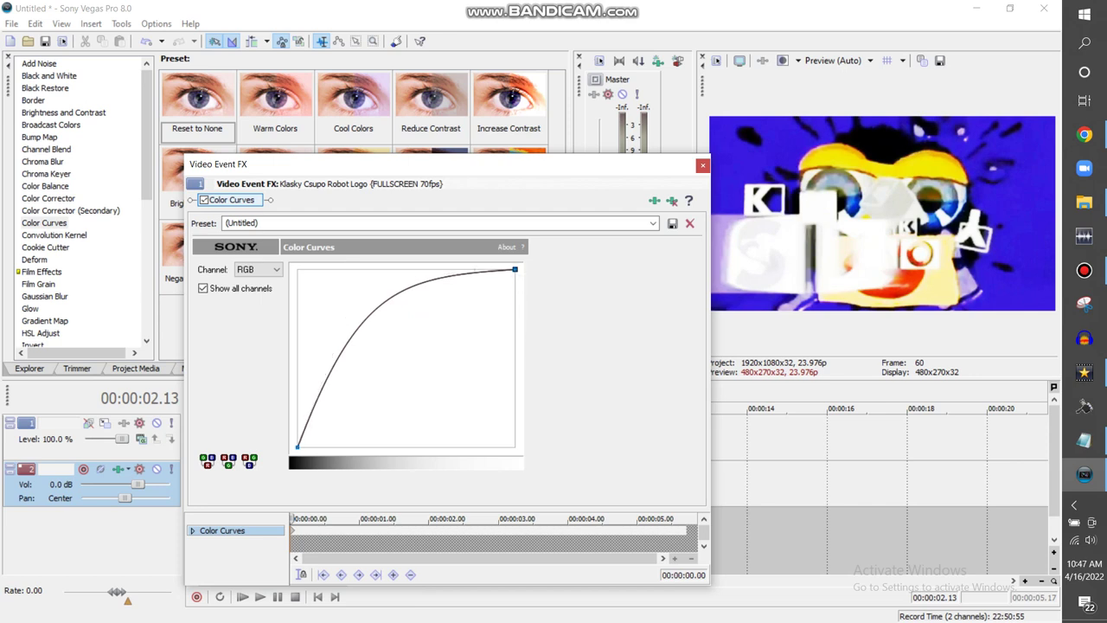
drag(515, 270, 514, 399)
drag(400, 406, 409, 272)
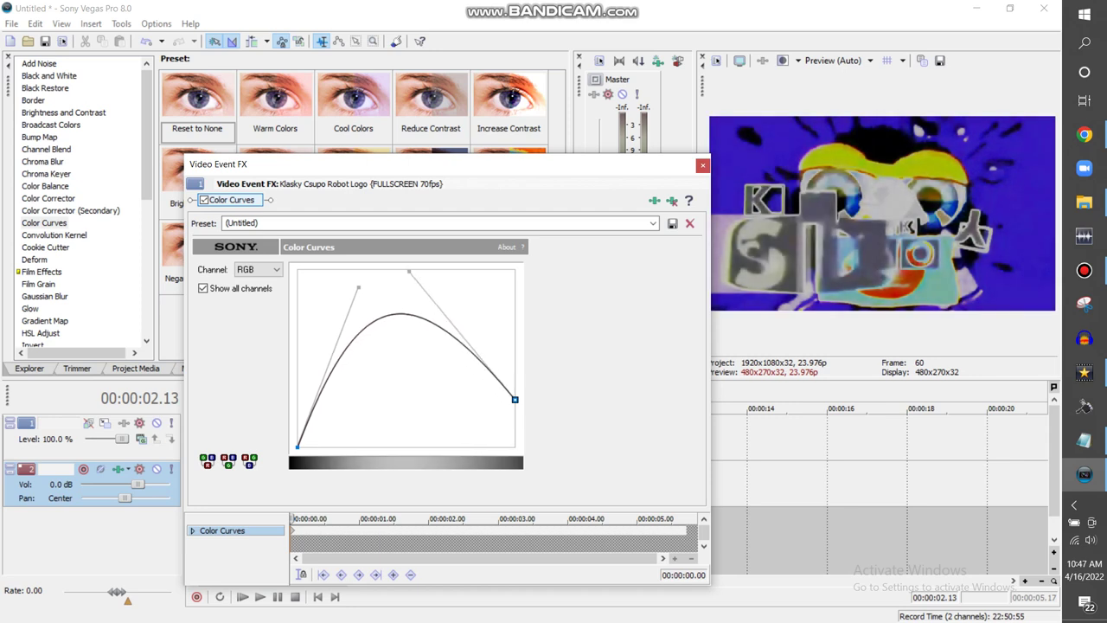
drag(515, 399, 514, 448)
drag(410, 320, 410, 168)
drag(443, 262, 374, 264)
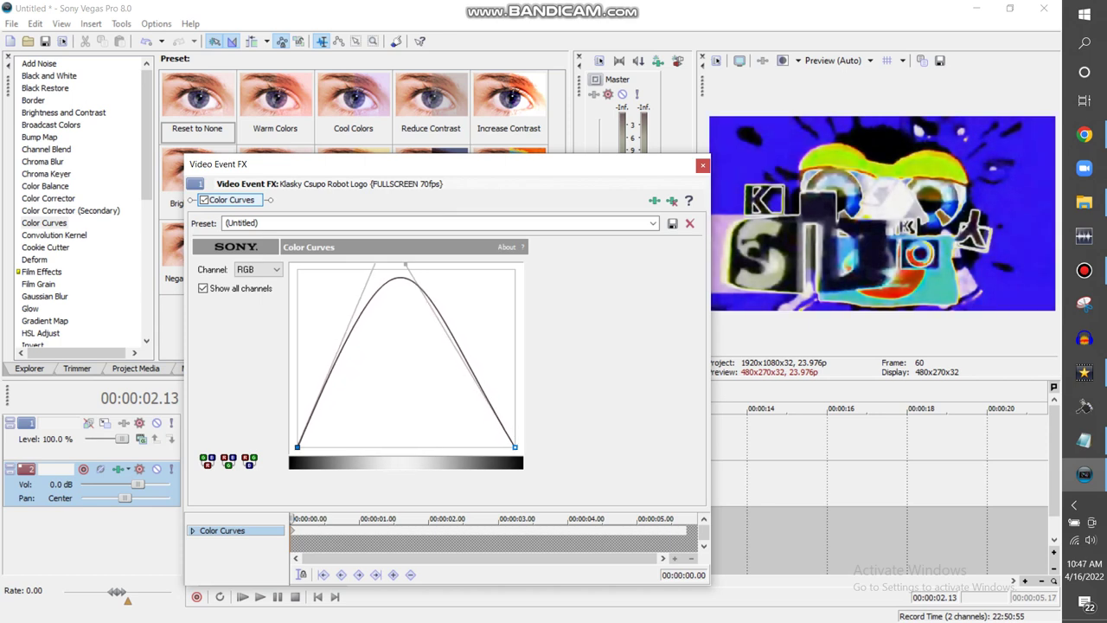
drag(406, 264, 374, 261)
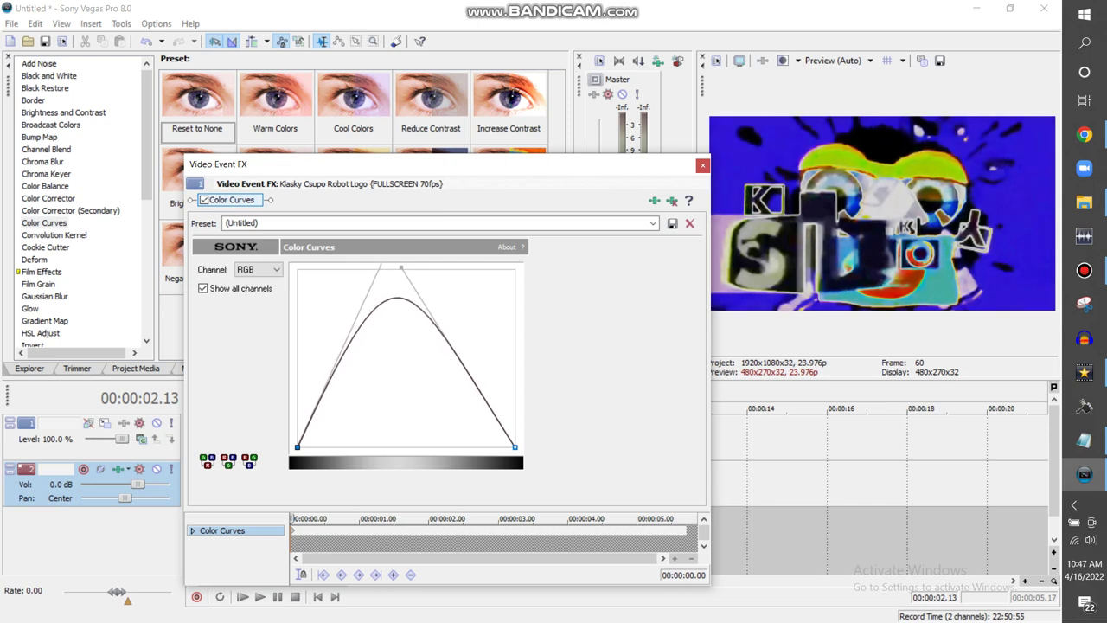
drag(401, 267, 399, 237)
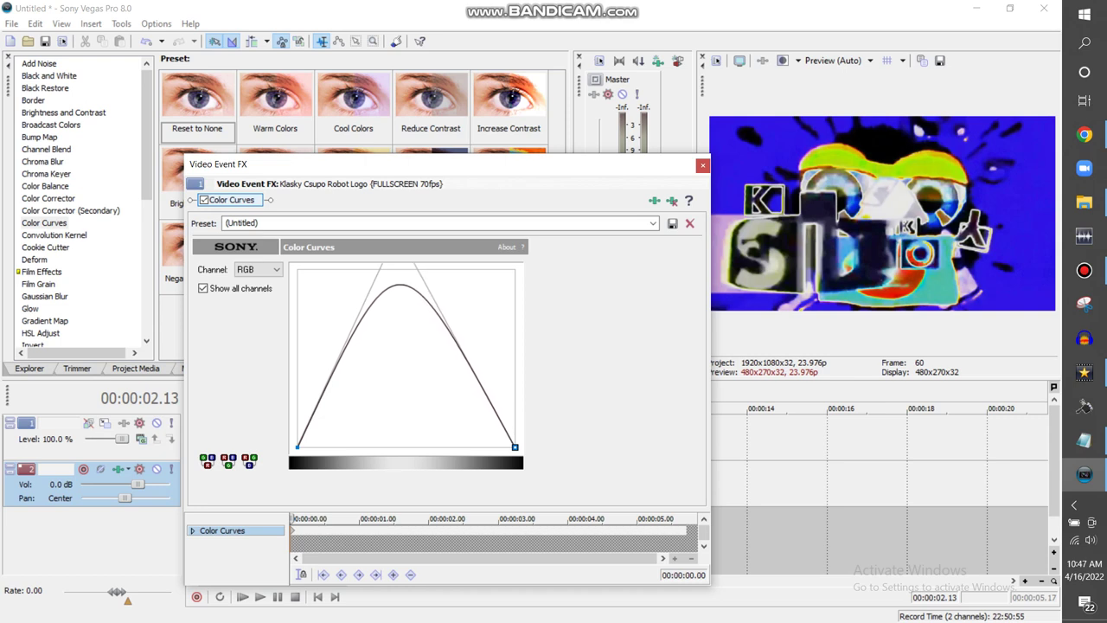
drag(400, 237, 407, 227)
drag(398, 265, 405, 219)
Save the Color Curves settings as a preset named "Real G Maj" and close the Video Event FX window.
double_click(405, 220)
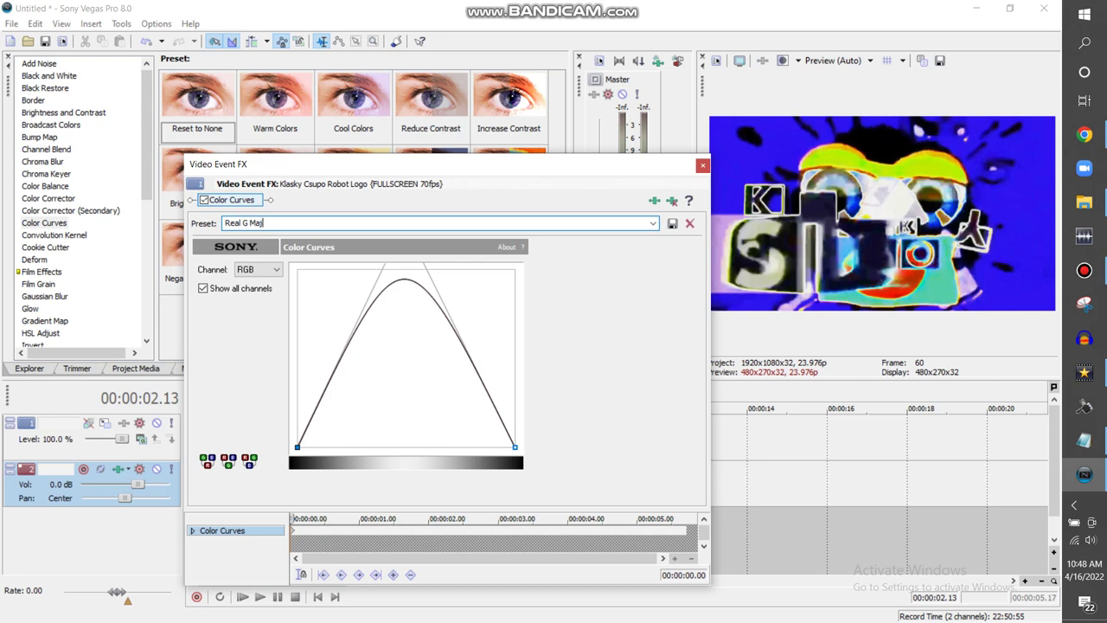
click(672, 224)
click(704, 165)
Step the timeline cursor back to 00:00:01.17.
key(Left)
key(Left)
key(Left)
key(Left)
key(Left)
key(Left)
key(Left)
key(Left)
key(Left)
key(Left)
key(Left)
key(Left)
Apply the Gradient Map effect with the Reset to None preset to the video event and disable its Color Curves effect.
scroll(84, 202, down, 2)
drag(146, 160, 146, 181)
click(45, 216)
click(197, 102)
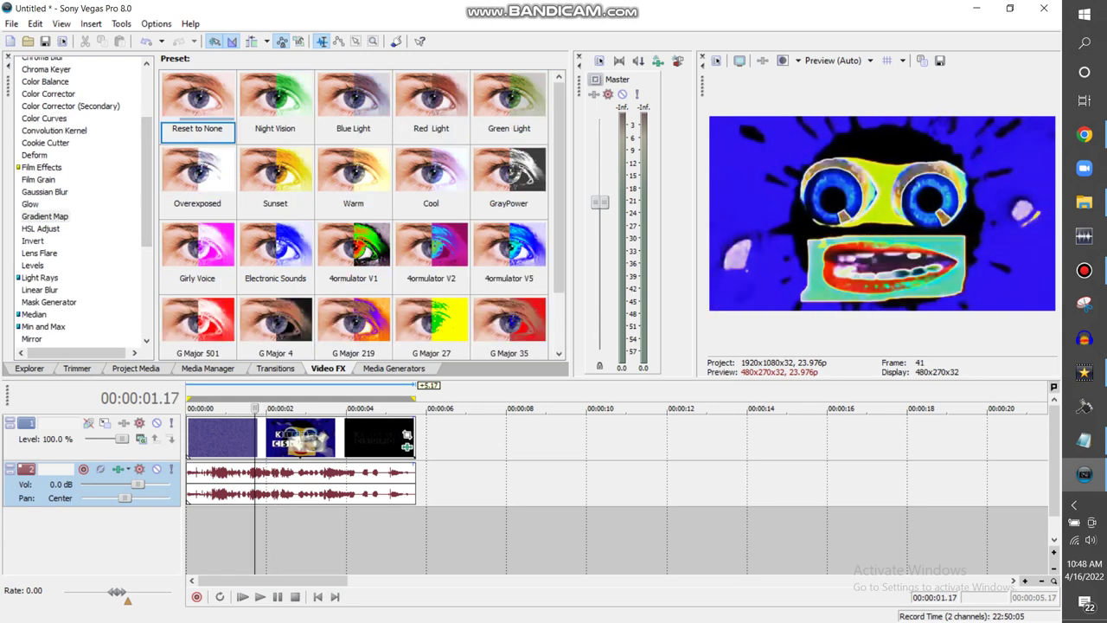
drag(197, 102, 302, 439)
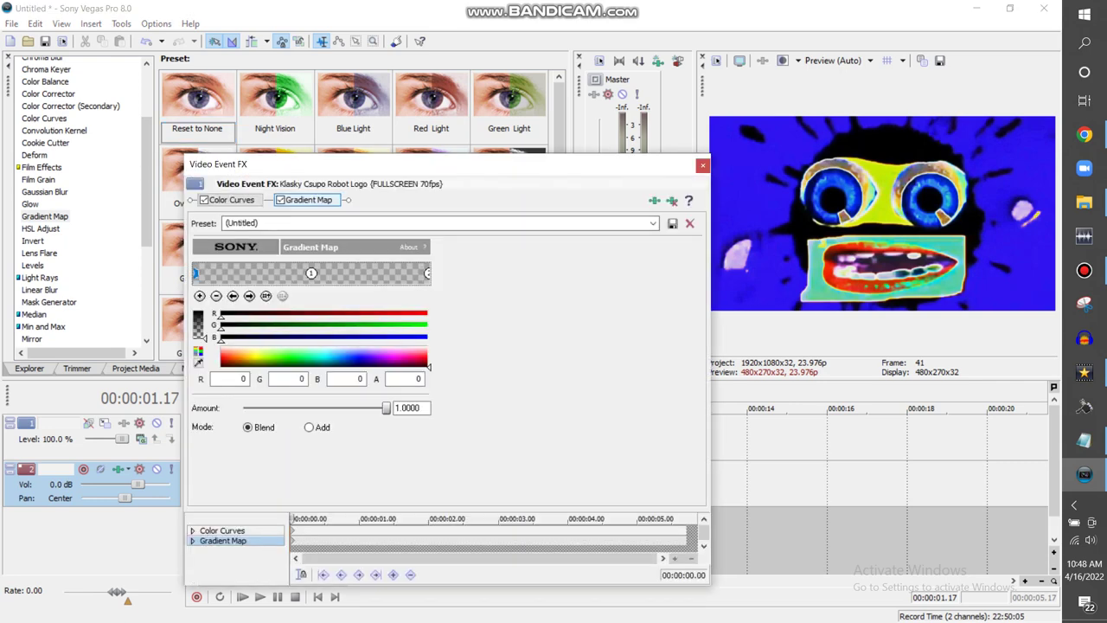
click(204, 200)
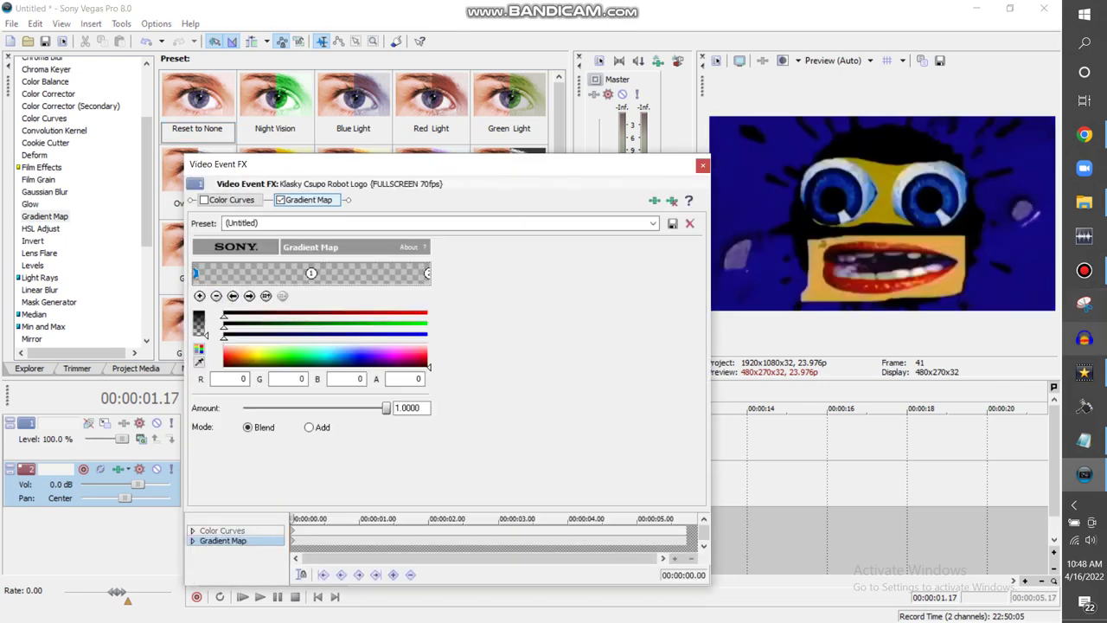
Switch to VideoPad, place the cursor at 0:00:01.761, and examine the Gradient Map settings in the clip's video effects.
click(1085, 373)
click(347, 407)
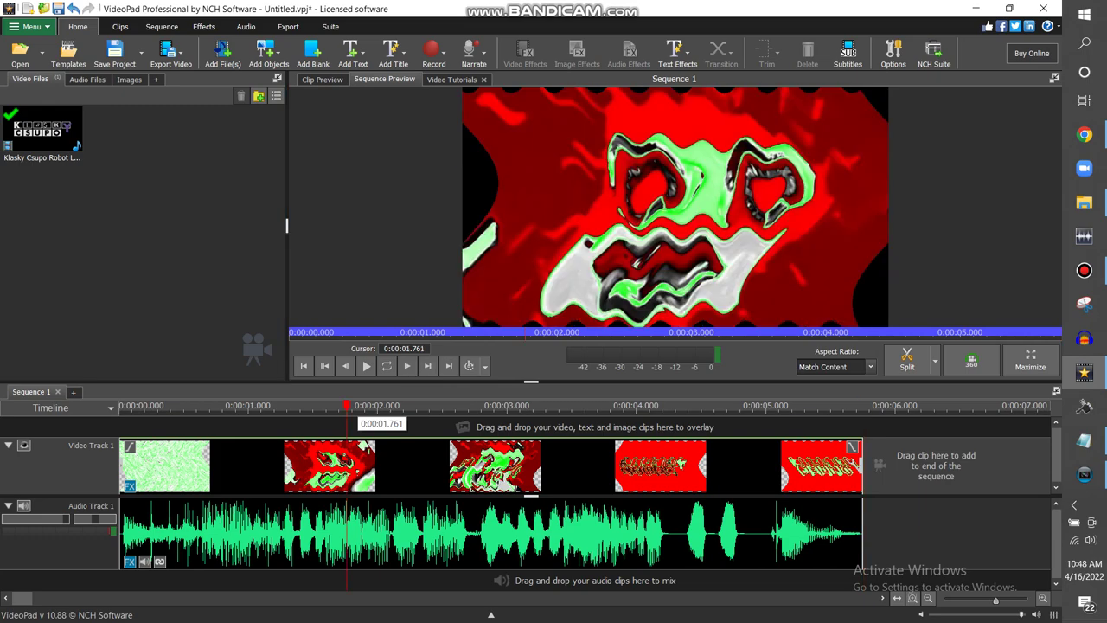
click(130, 487)
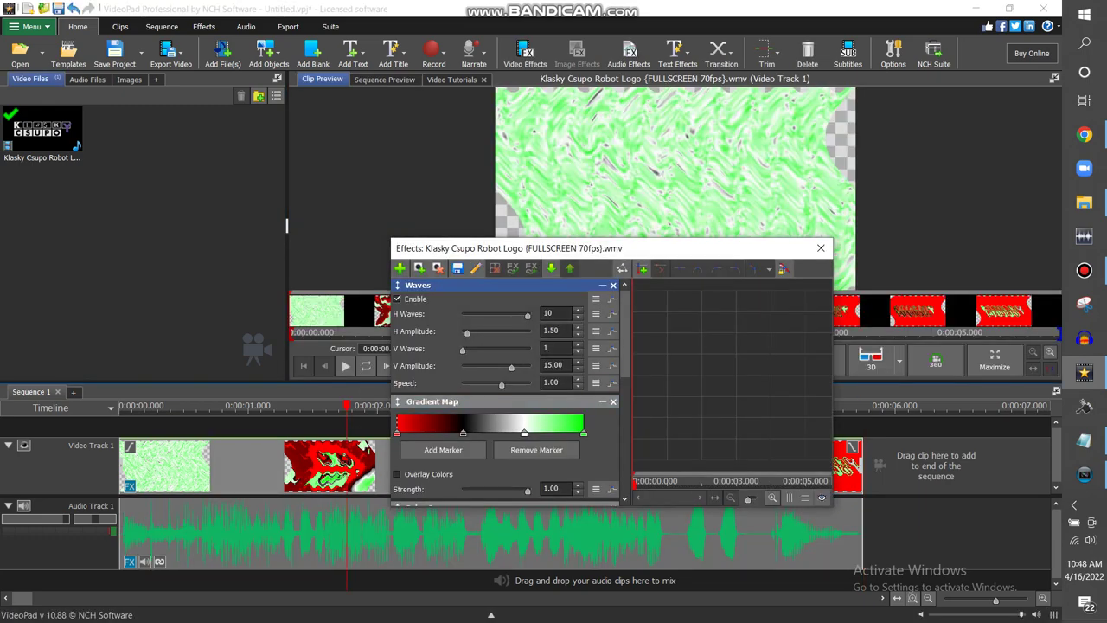
In Sony Vegas, make the first Gradient Map point opaque red and place the second, opaque black, about one third along the gradient.
click(1085, 474)
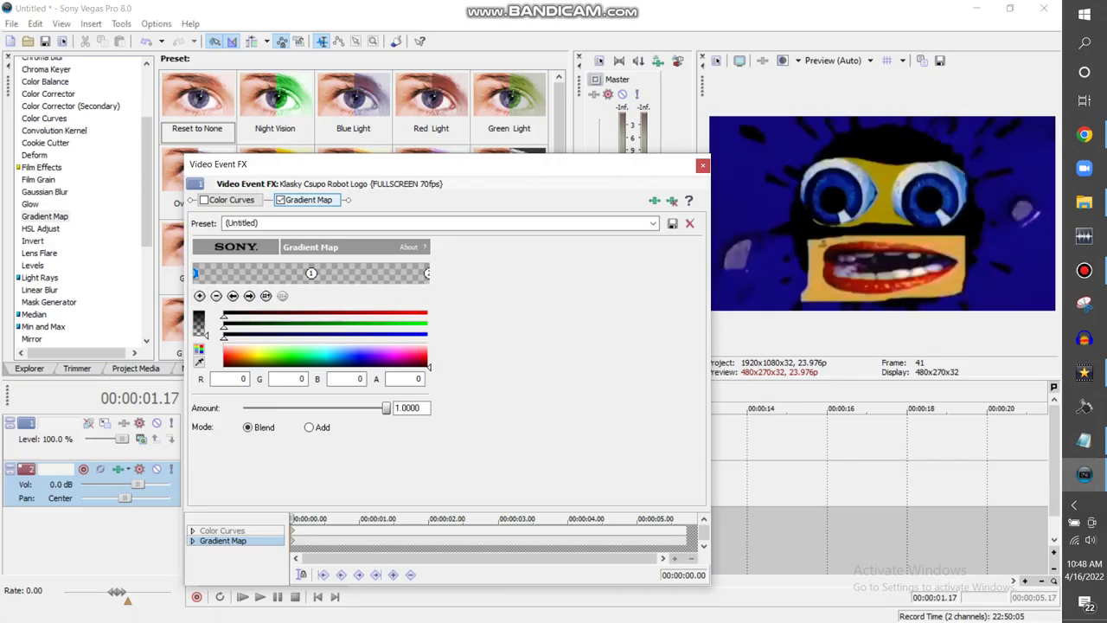
drag(206, 335, 206, 311)
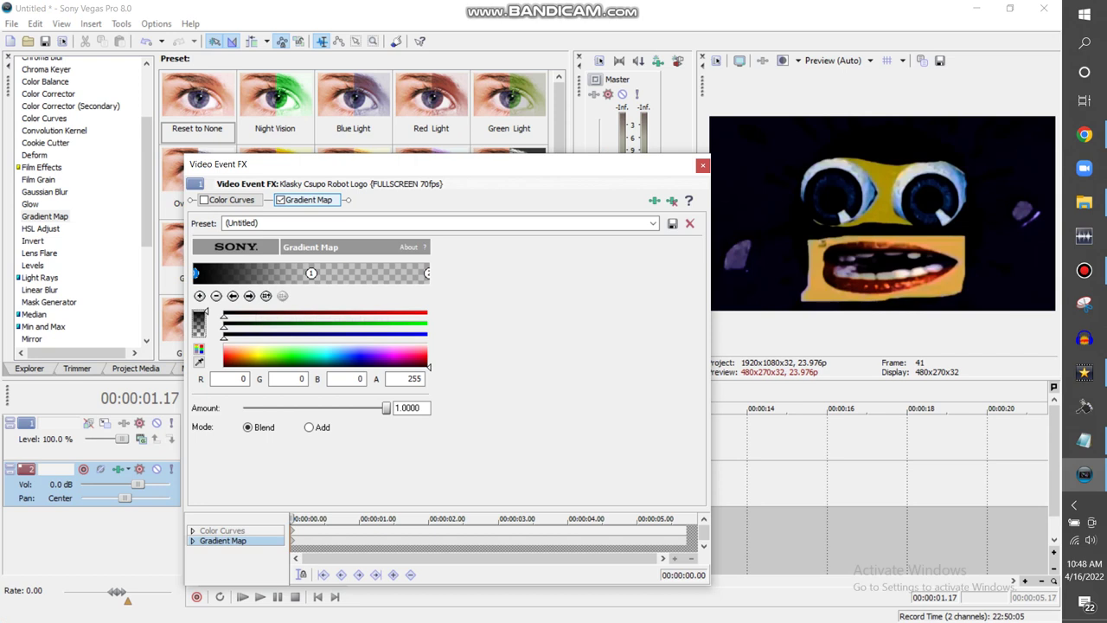
click(427, 354)
drag(311, 274, 269, 274)
drag(206, 335, 205, 312)
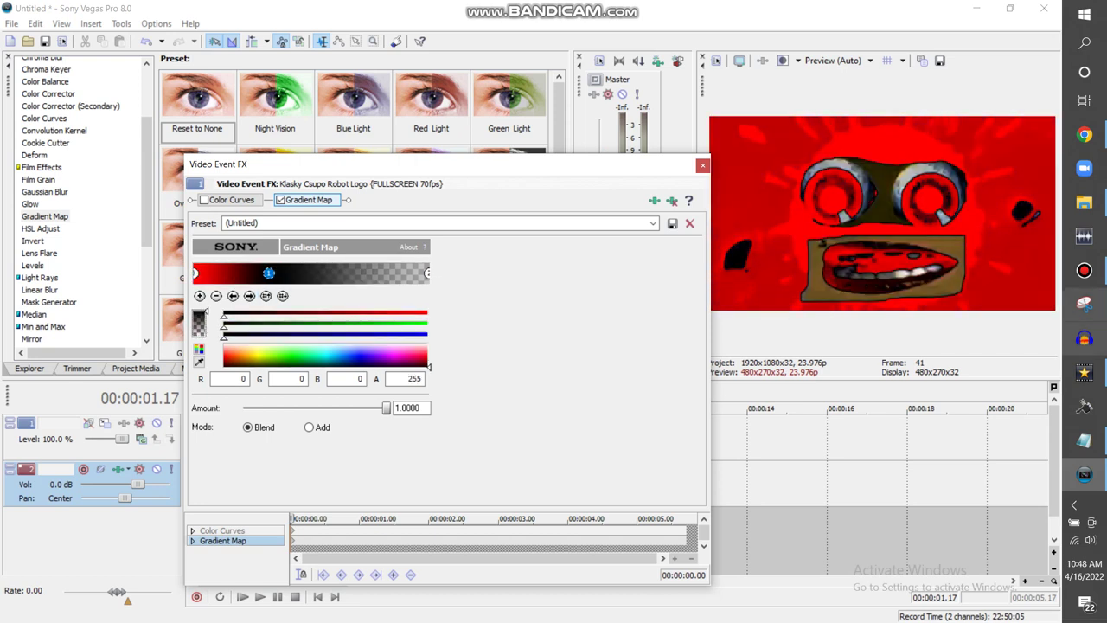
Following VideoPad's gradient, make the third point opaque white about two thirds along and add an opaque green point at the end.
click(1085, 373)
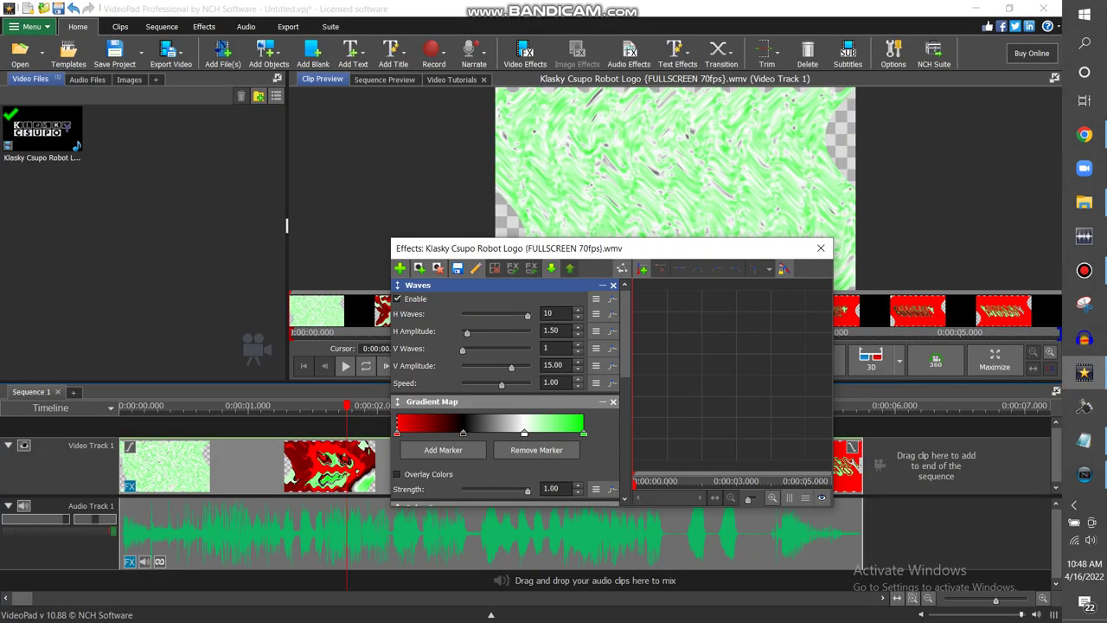
click(1085, 475)
drag(427, 274, 353, 273)
click(199, 295)
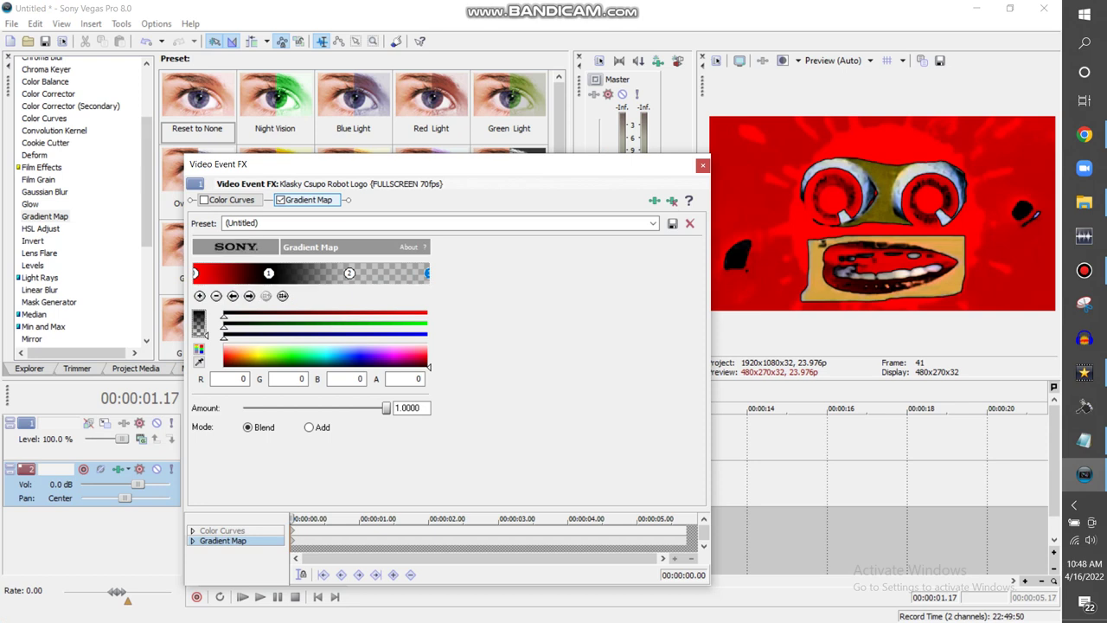
click(291, 355)
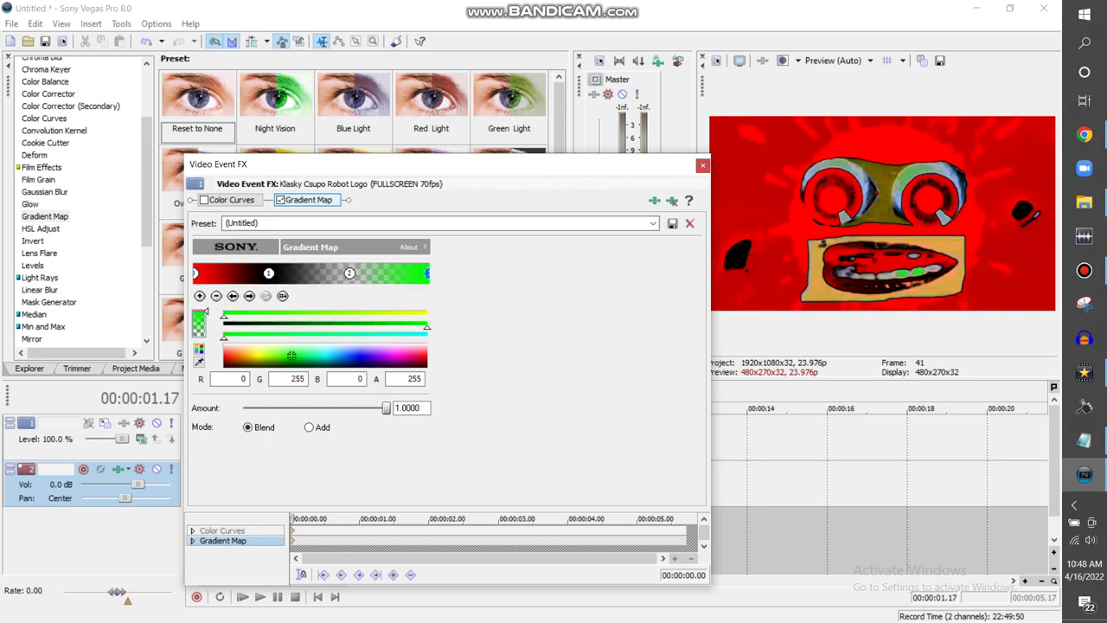
click(350, 273)
click(426, 341)
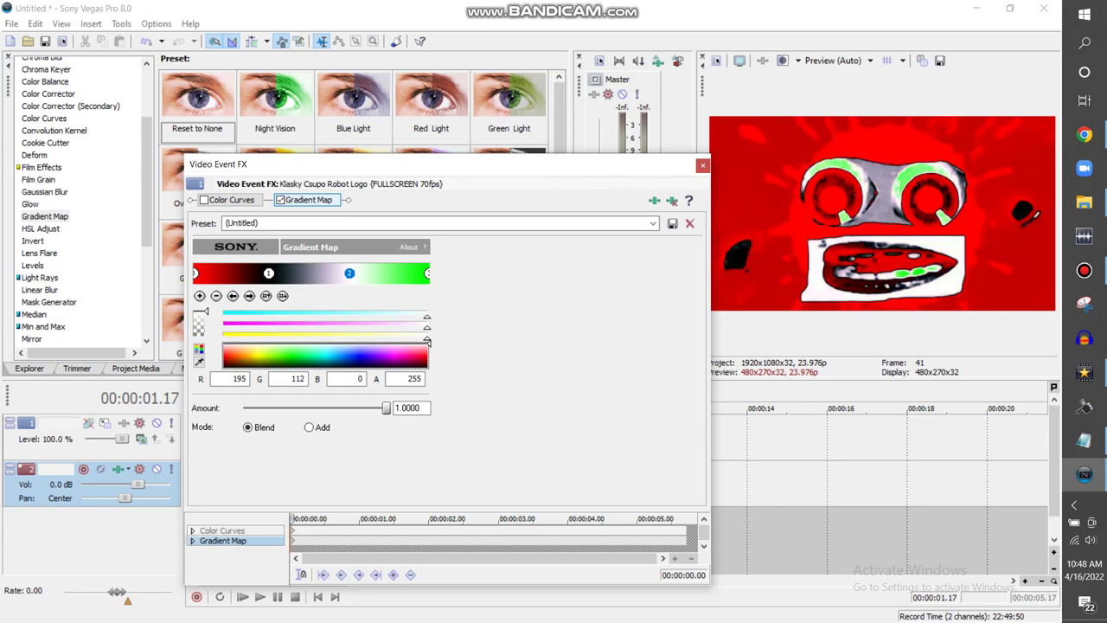
Compare the look in VideoPad by closing its clip effects window and previewing the sequence at 0:00:02.568, returning to Sony Vegas.
click(1085, 373)
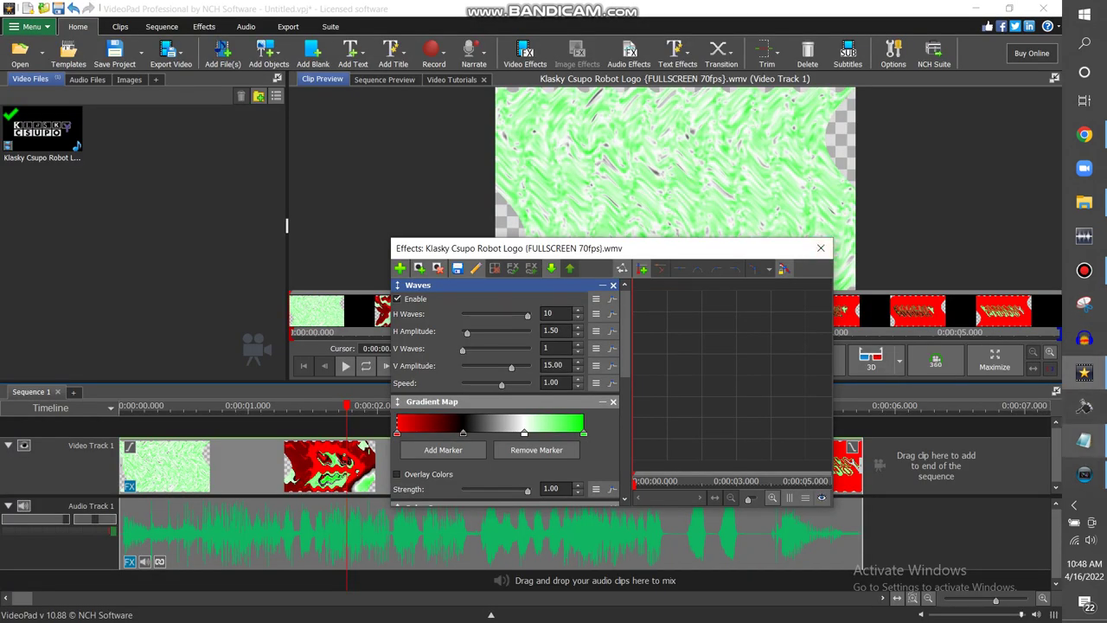
click(1084, 474)
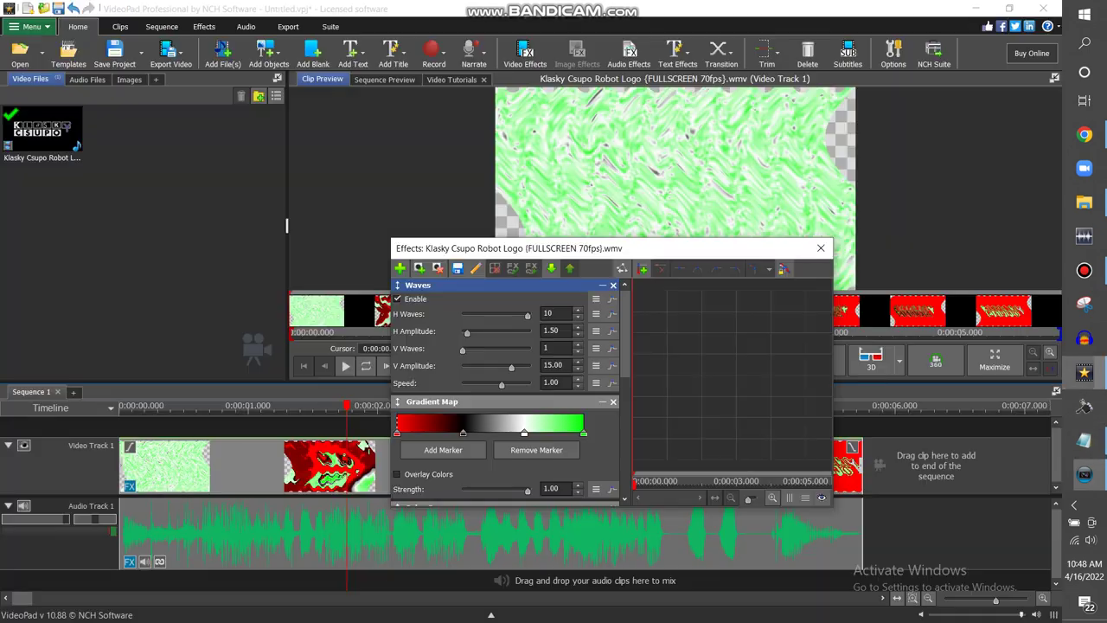
click(1084, 373)
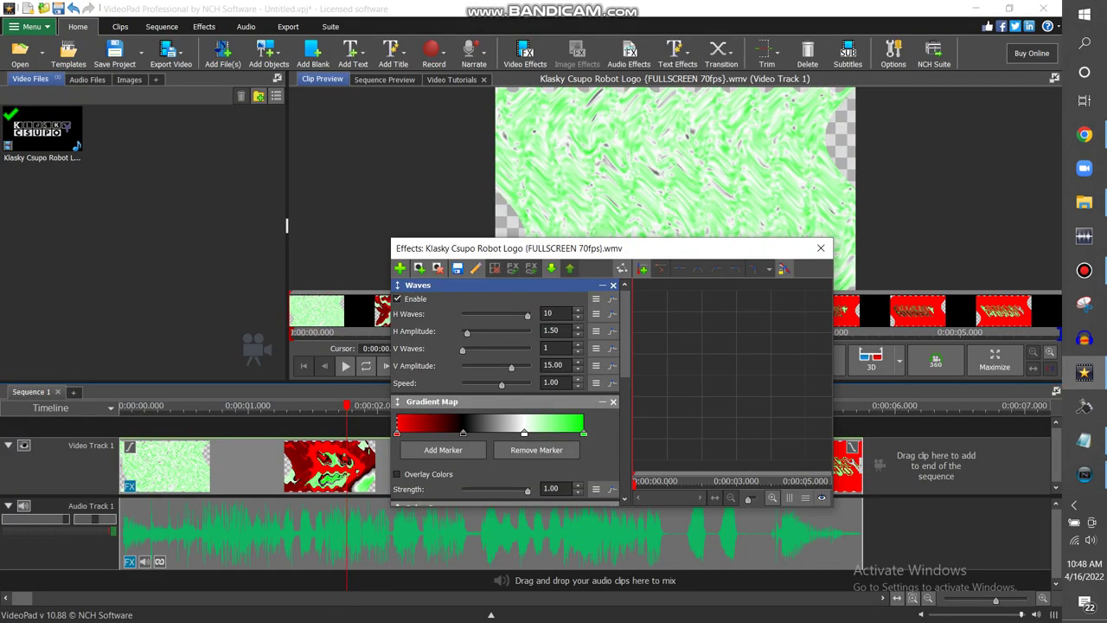
click(821, 249)
click(486, 407)
drag(486, 406, 451, 406)
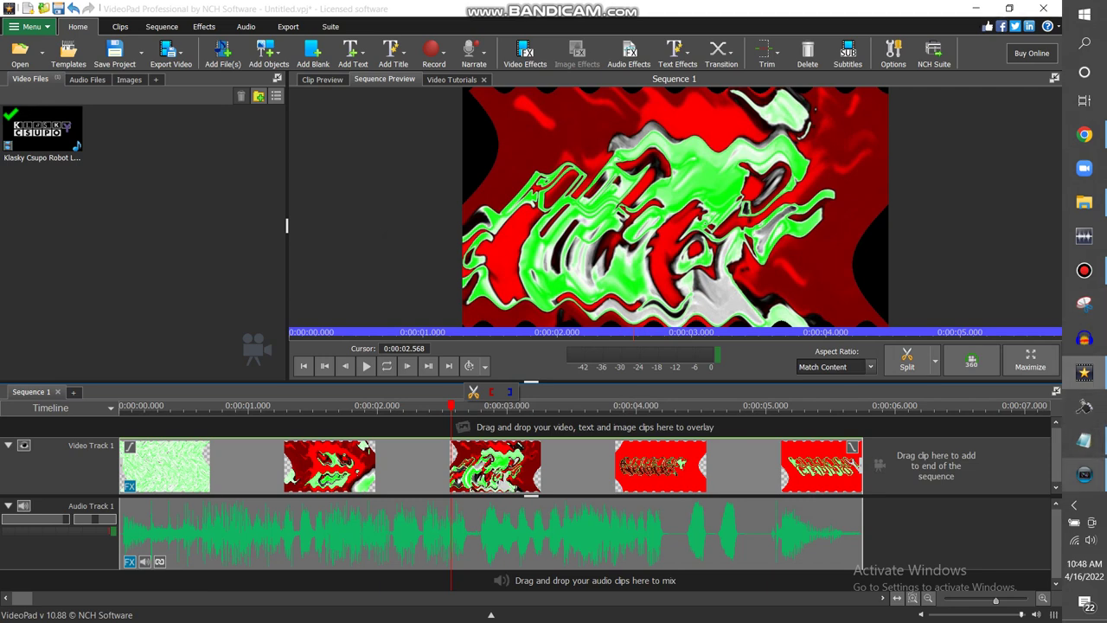
click(1084, 474)
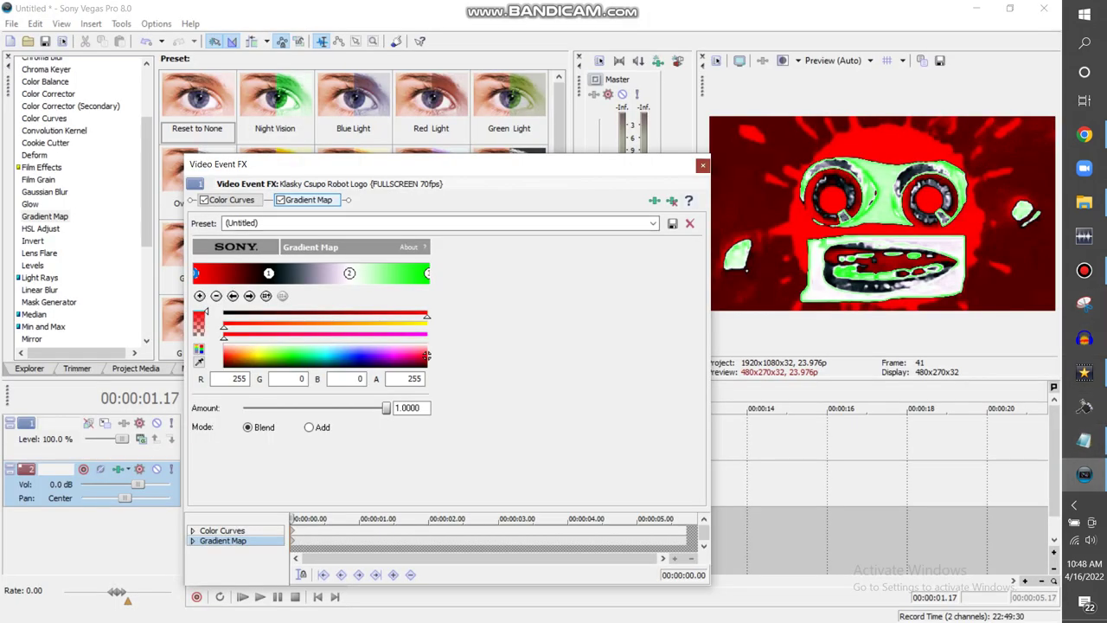
Insert a new video track above the logo clip and bring up the media generators.
click(702, 166)
right_click(502, 436)
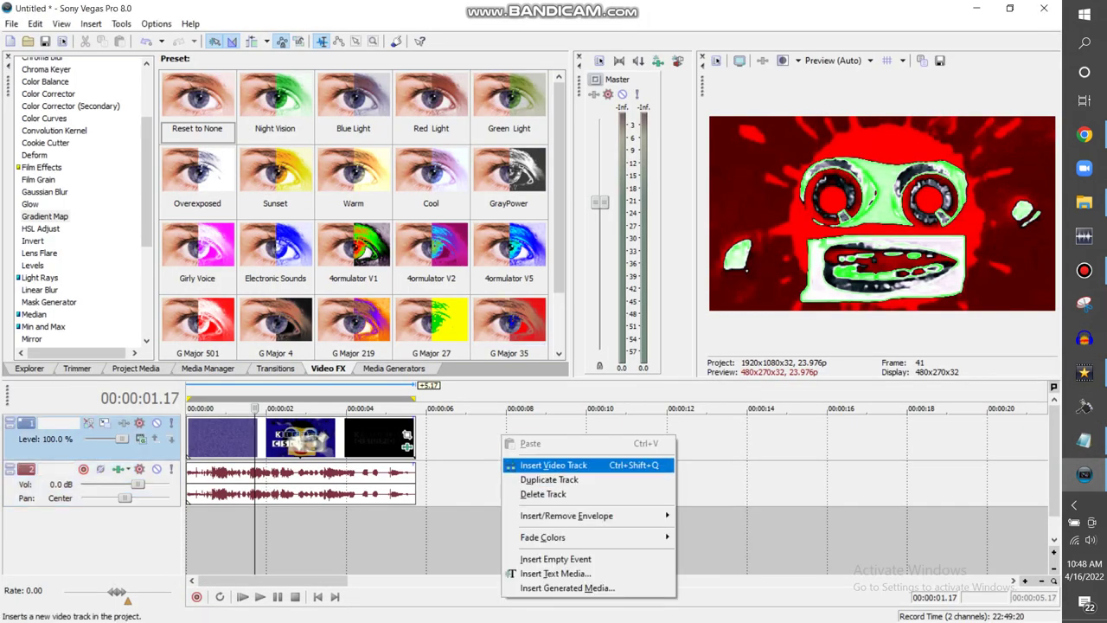
click(537, 463)
click(395, 369)
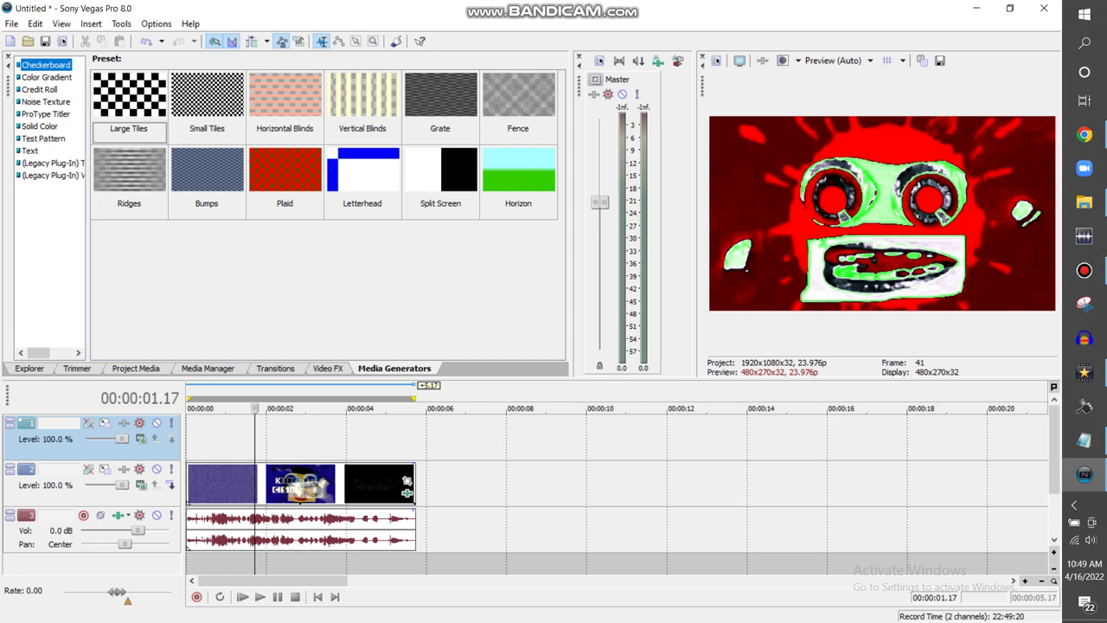
Open the recent project VideoUp V700 in a separate Sony Vegas Pro window.
click(1084, 474)
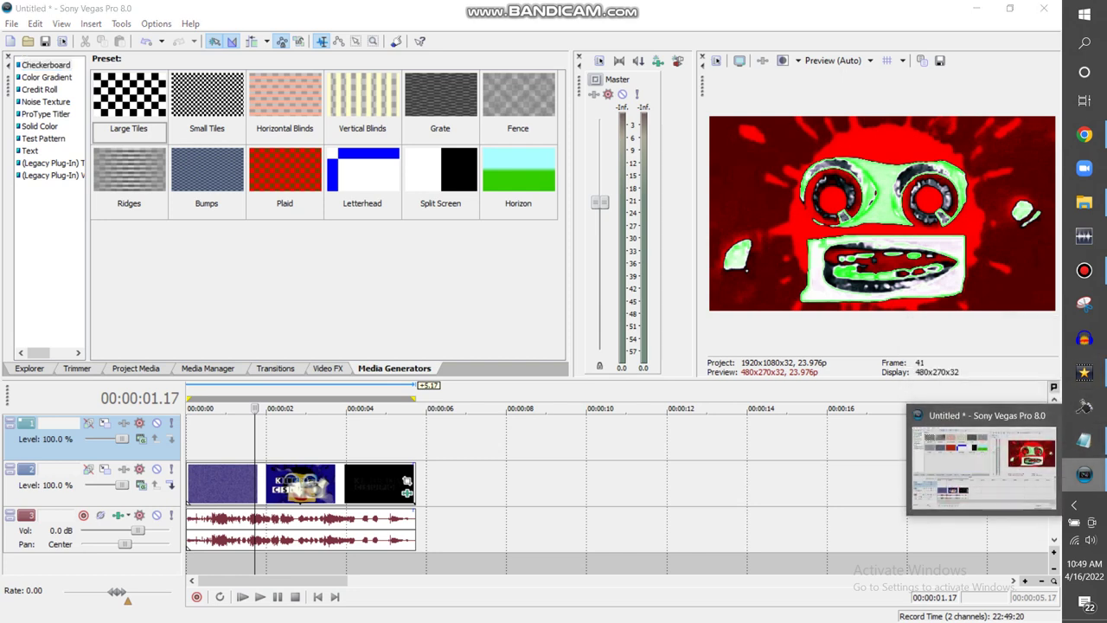
right_click(1085, 474)
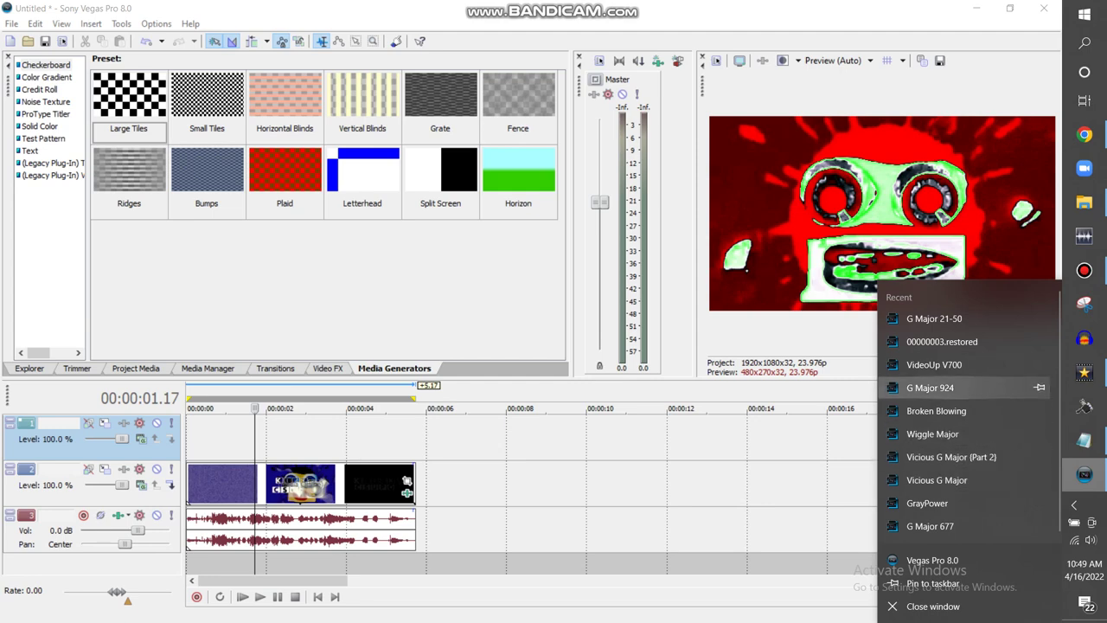
click(930, 387)
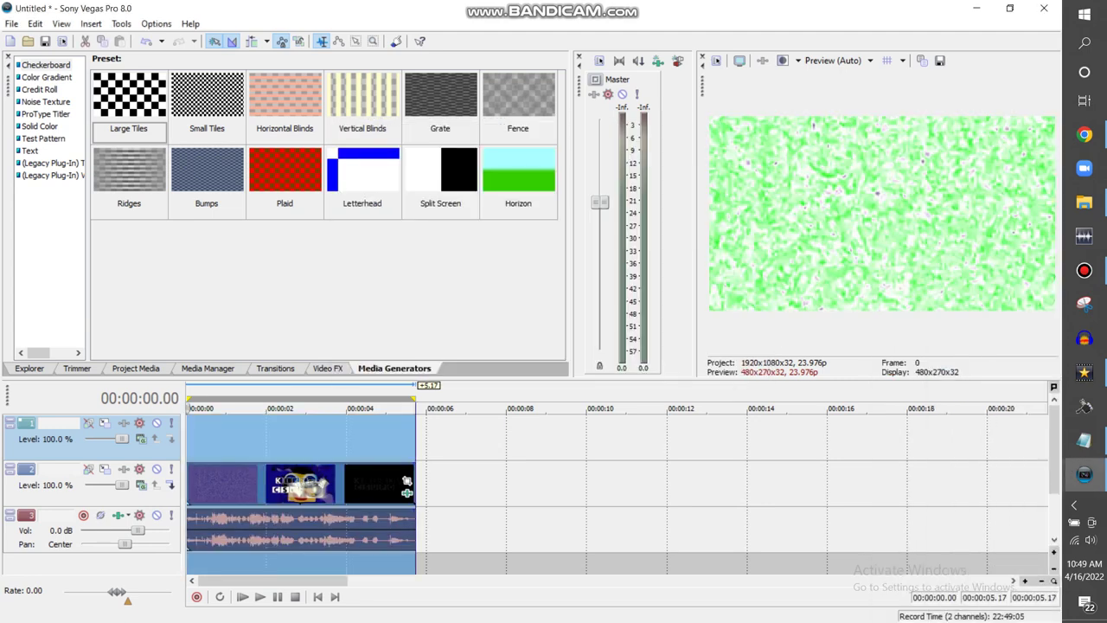
Preview the recolored logo clip at several timeline positions, ending at 00:00:02.05, and briefly check the Bandicam recorder window.
click(267, 439)
click(286, 439)
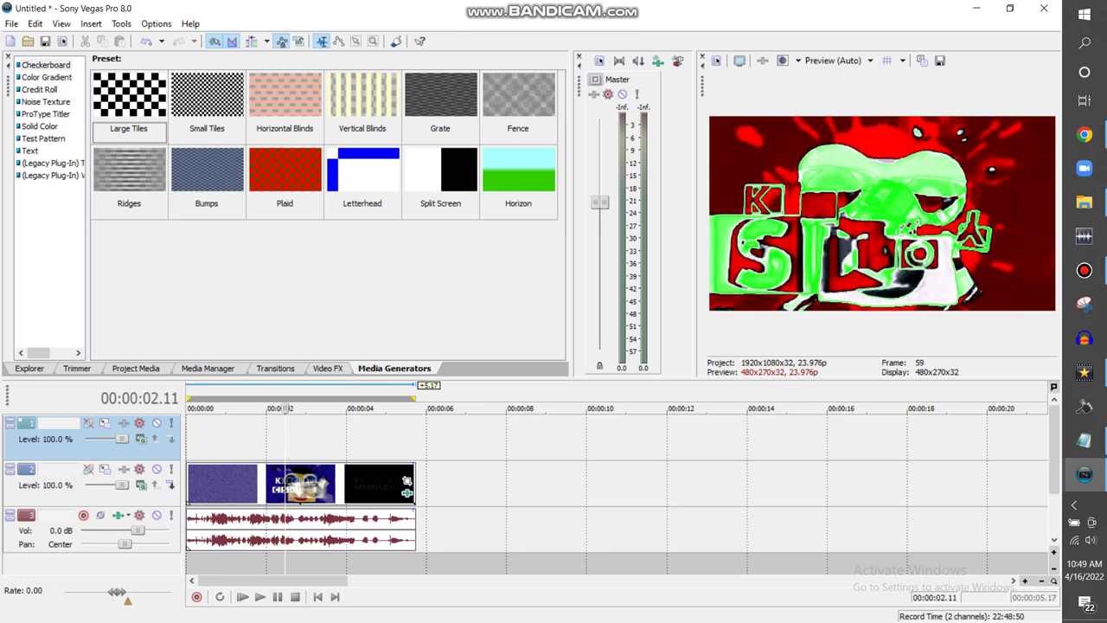
click(256, 408)
click(275, 409)
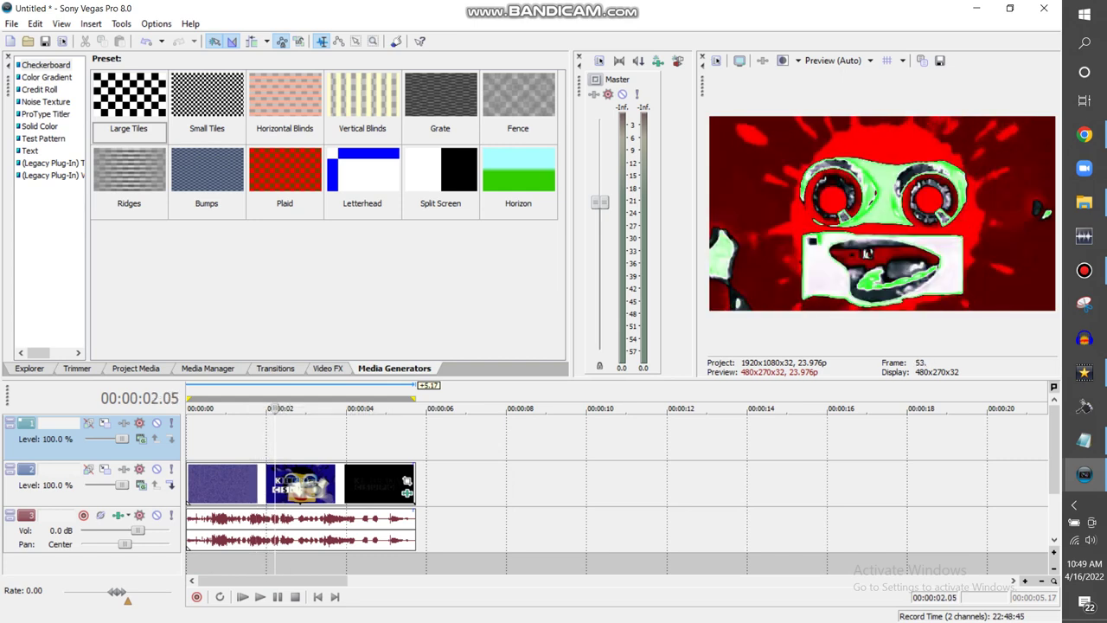
click(1084, 271)
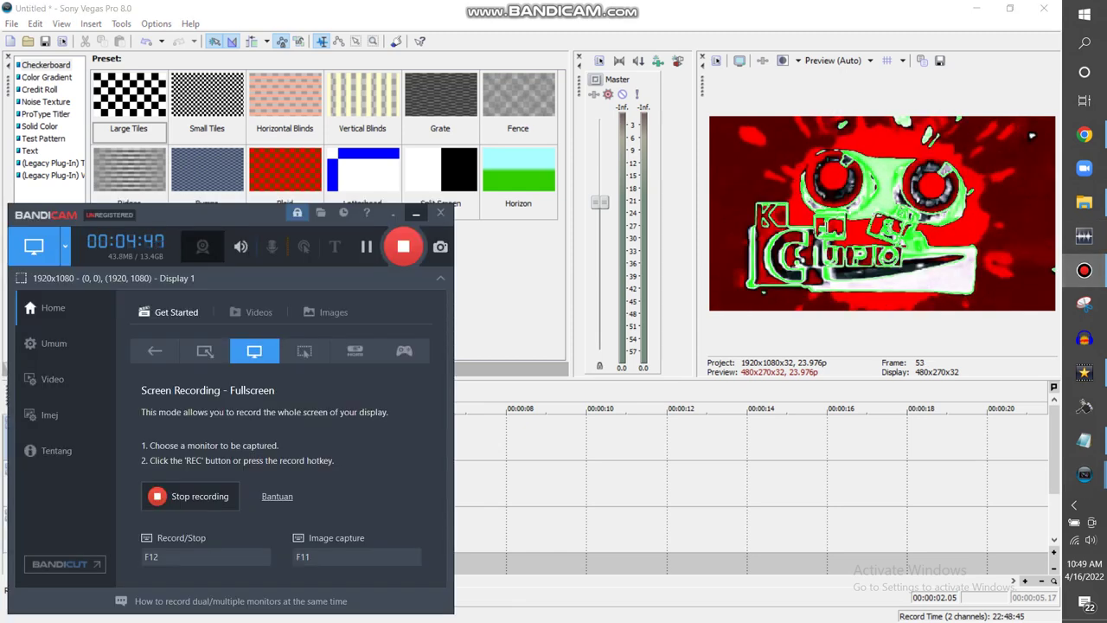
click(416, 213)
Copy the gradient checkerboard event from track 2 of VideoUp V700.veg and paste it onto the untitled project's empty video track.
mouse_move(1084, 474)
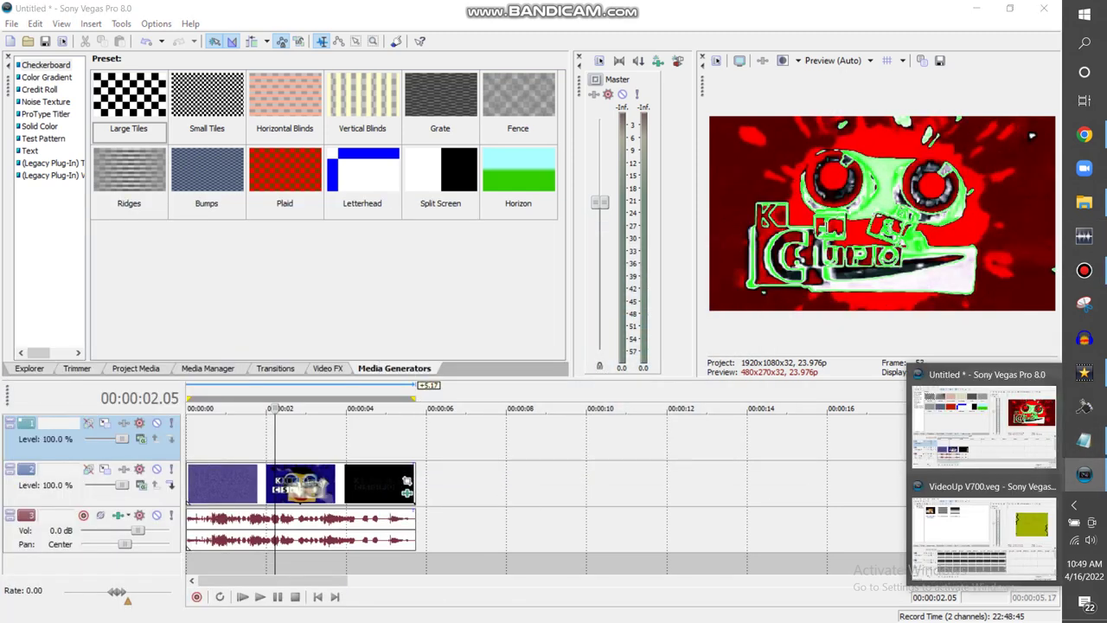
click(984, 530)
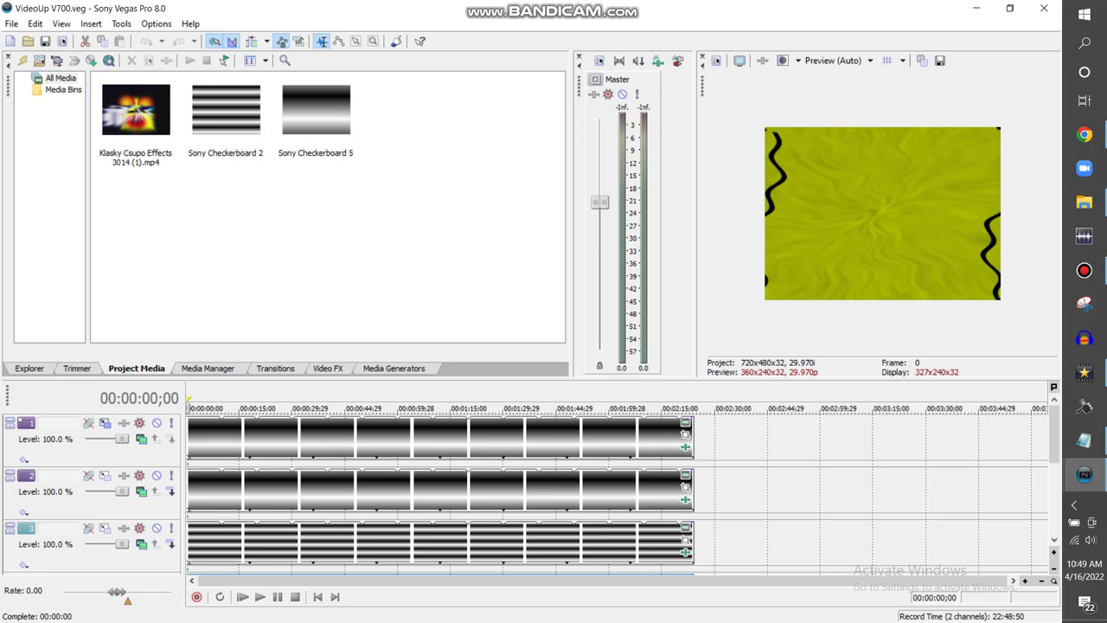
right_click(424, 499)
click(455, 300)
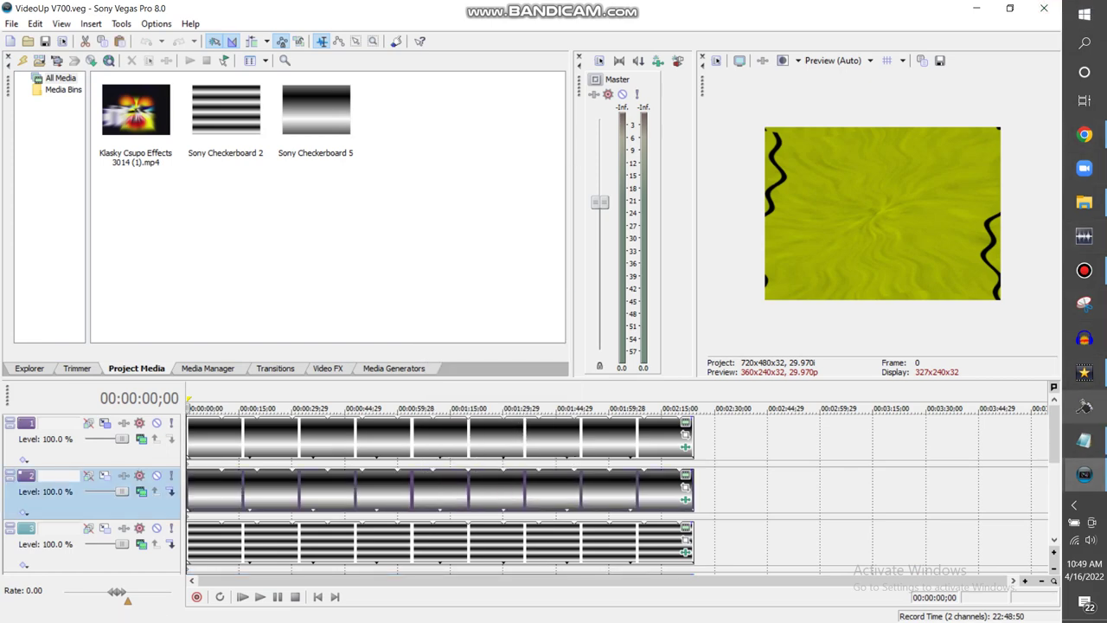
mouse_move(1085, 474)
click(989, 422)
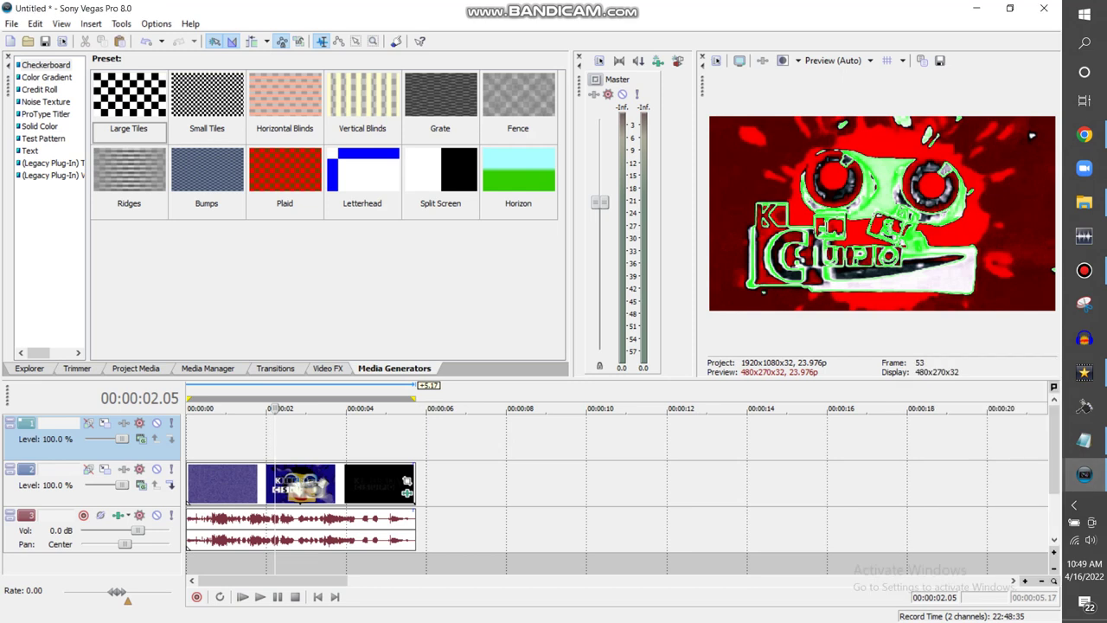
right_click(250, 438)
click(273, 444)
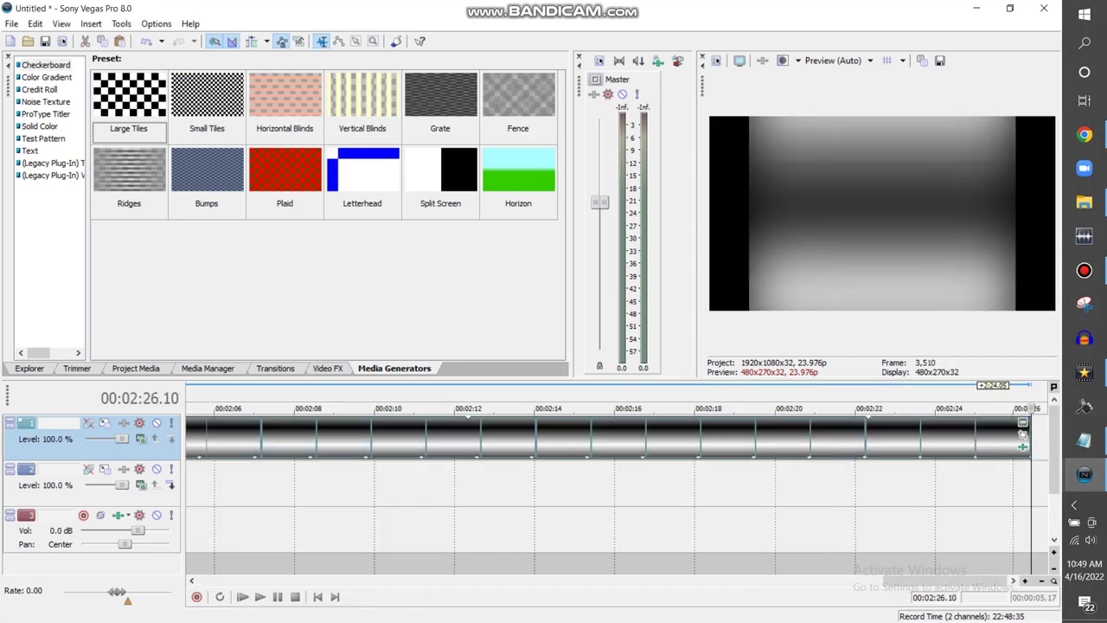
Move the pasted checkerboard event to the very start of the timeline on the first track.
drag(946, 580, 260, 580)
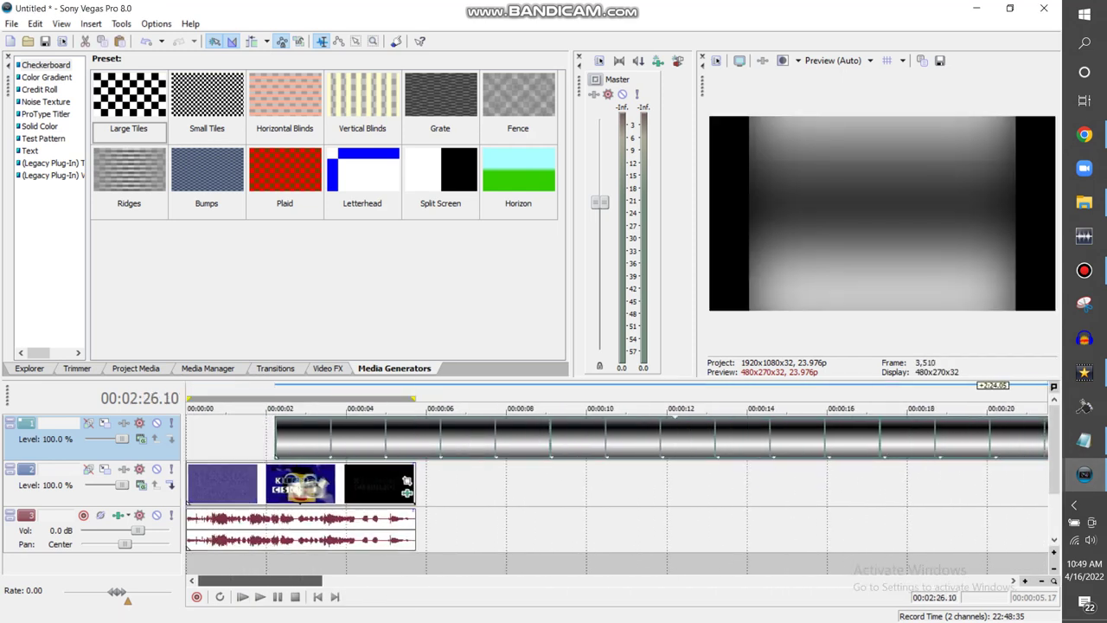
drag(567, 438, 479, 437)
click(479, 438)
right_click(481, 423)
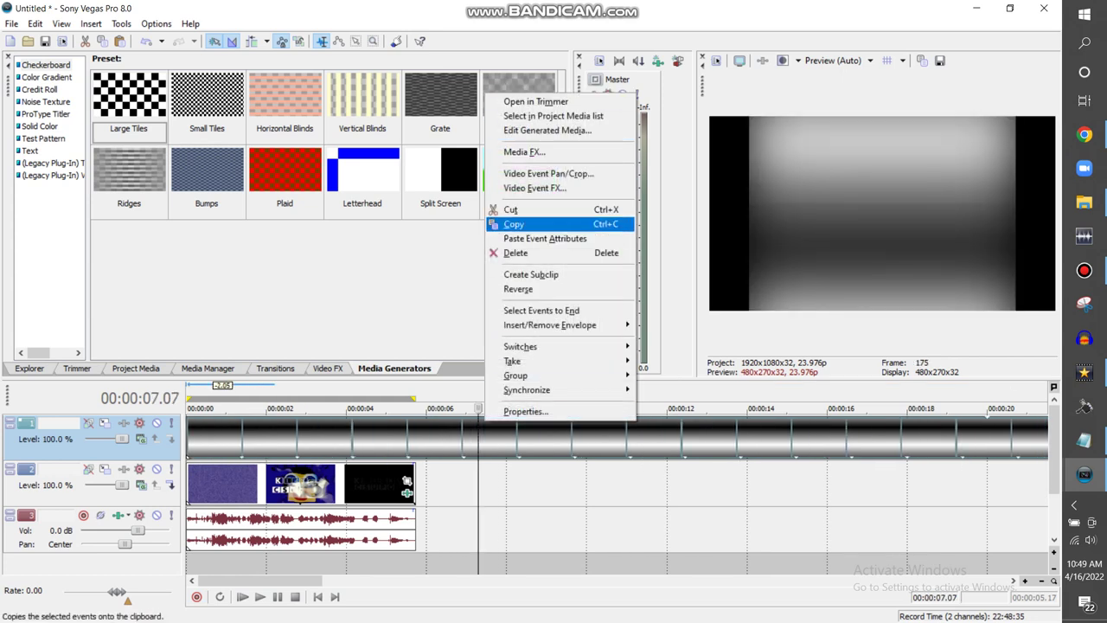
click(451, 437)
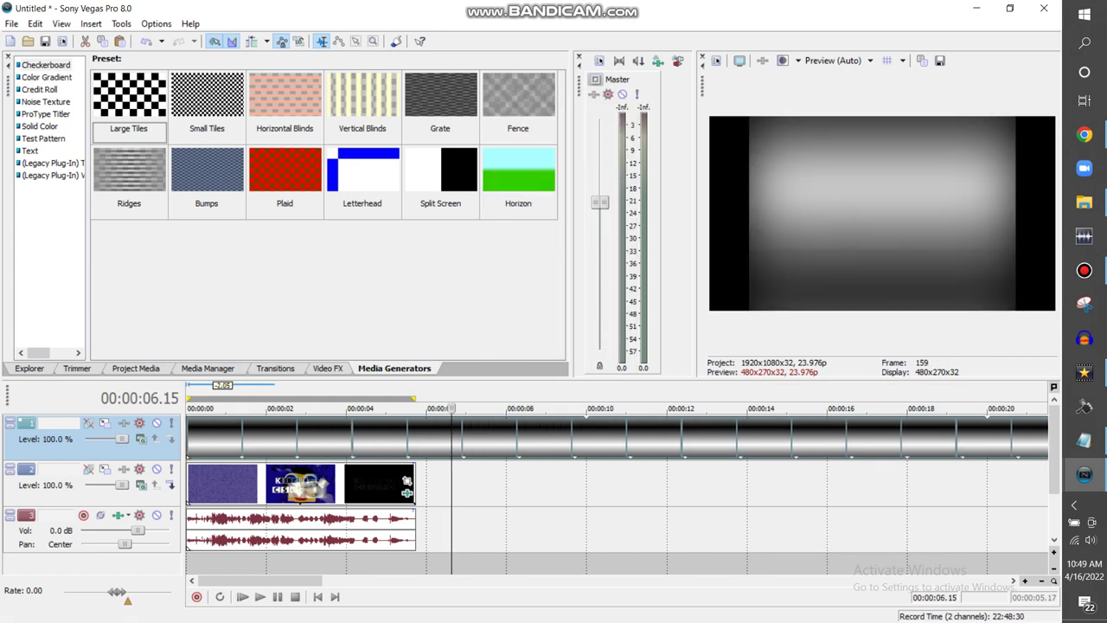
Trim the checkerboard event's end to match the logo clip's end and set the time selection to its length.
click(1040, 581)
click(1041, 582)
click(1041, 582)
click(1041, 581)
click(1041, 582)
click(1055, 581)
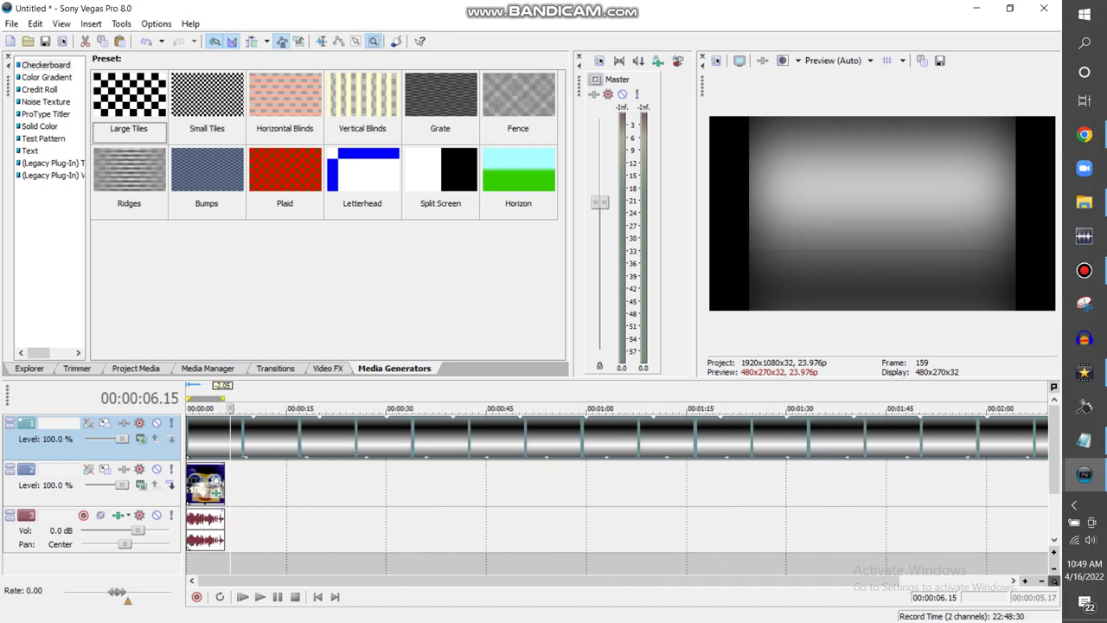
key(Down)
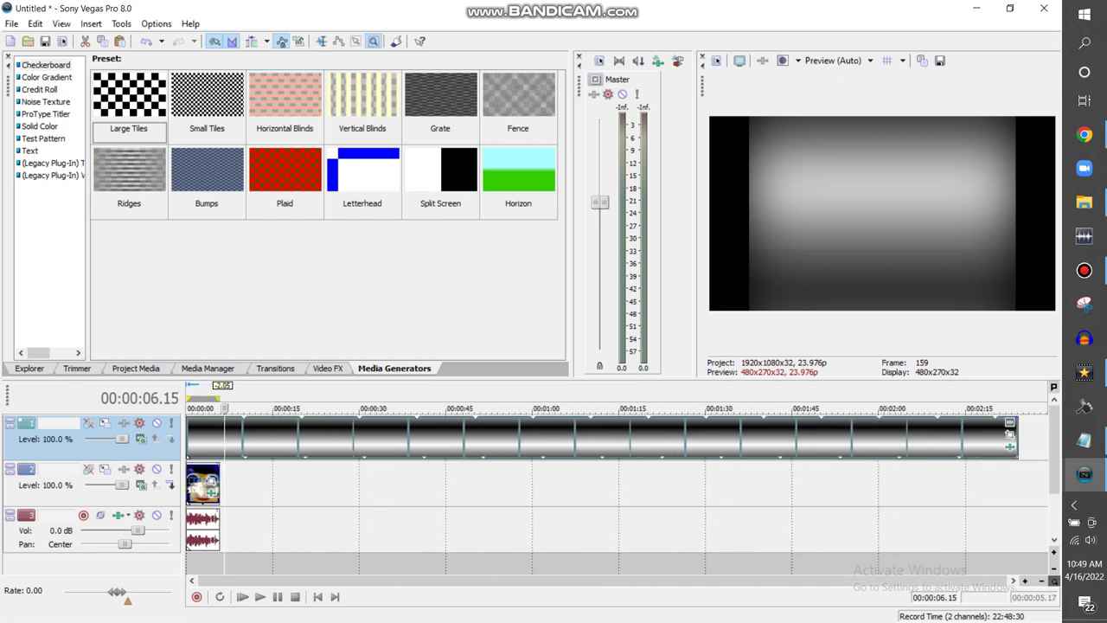
key(Up)
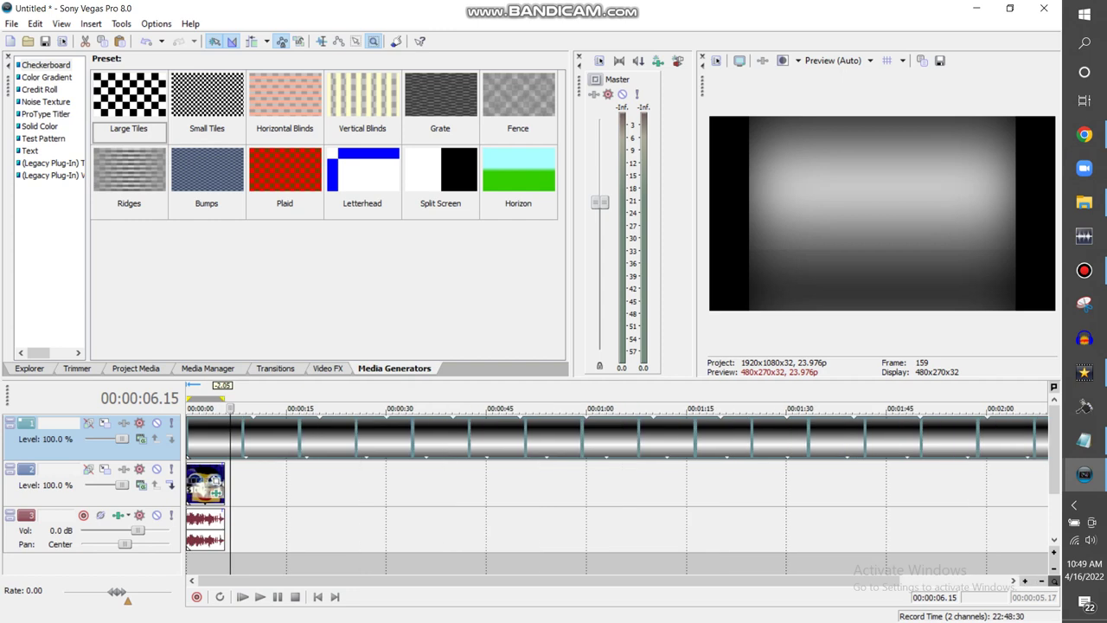
key(Down)
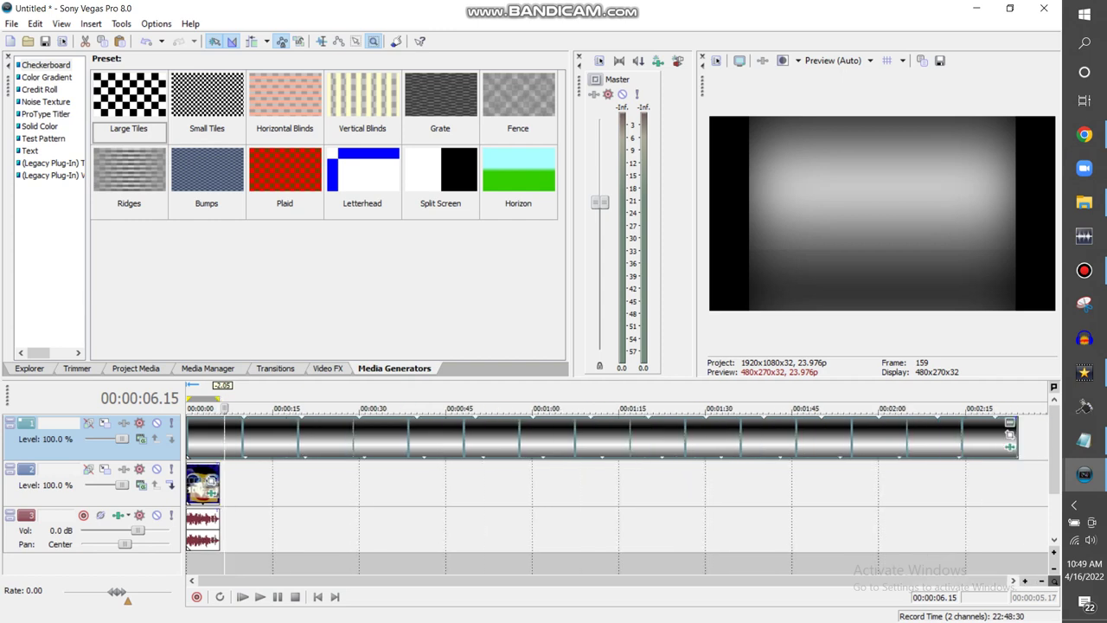
key(d)
drag(1018, 440, 220, 439)
double_click(208, 442)
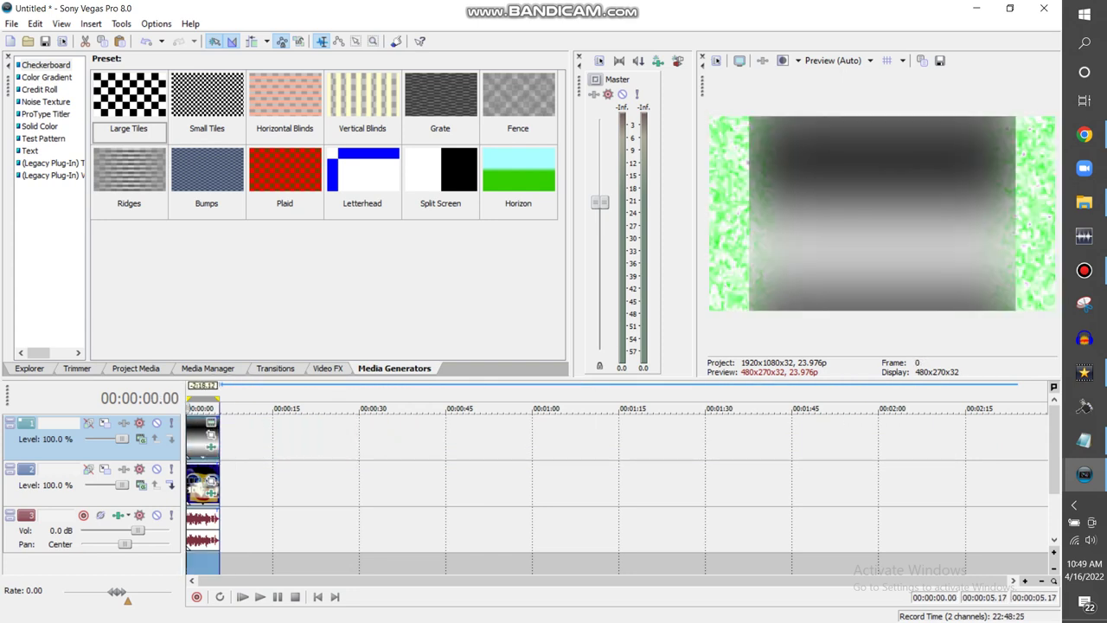
Turn off maintaining the aspect ratio in the checkerboard event's Pan/Crop settings so it fills the frame.
click(1026, 581)
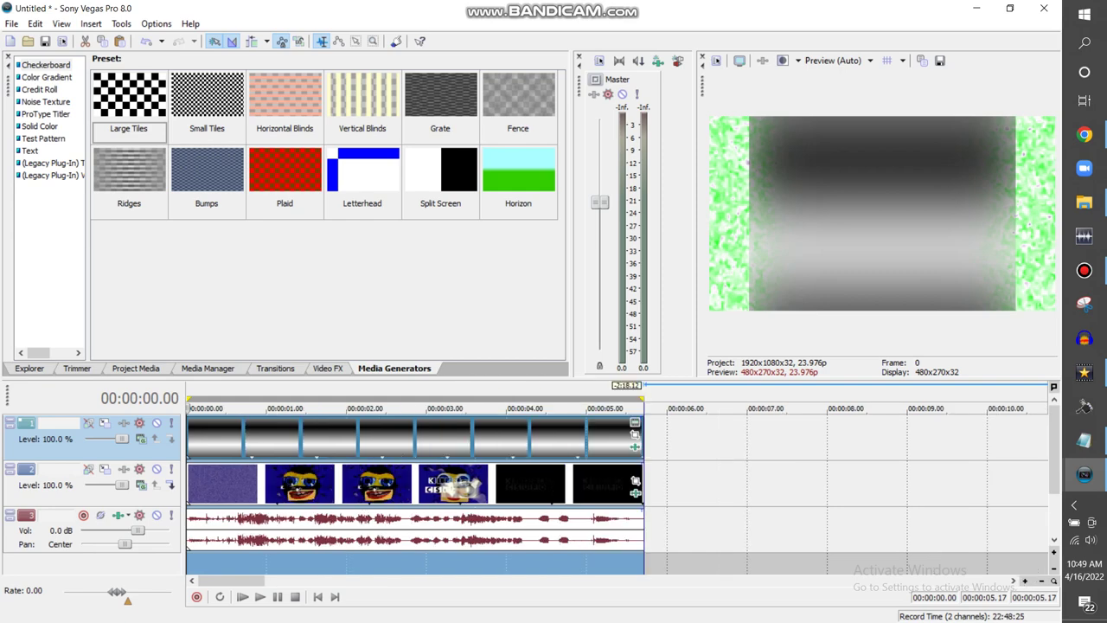
click(635, 434)
click(354, 454)
click(324, 474)
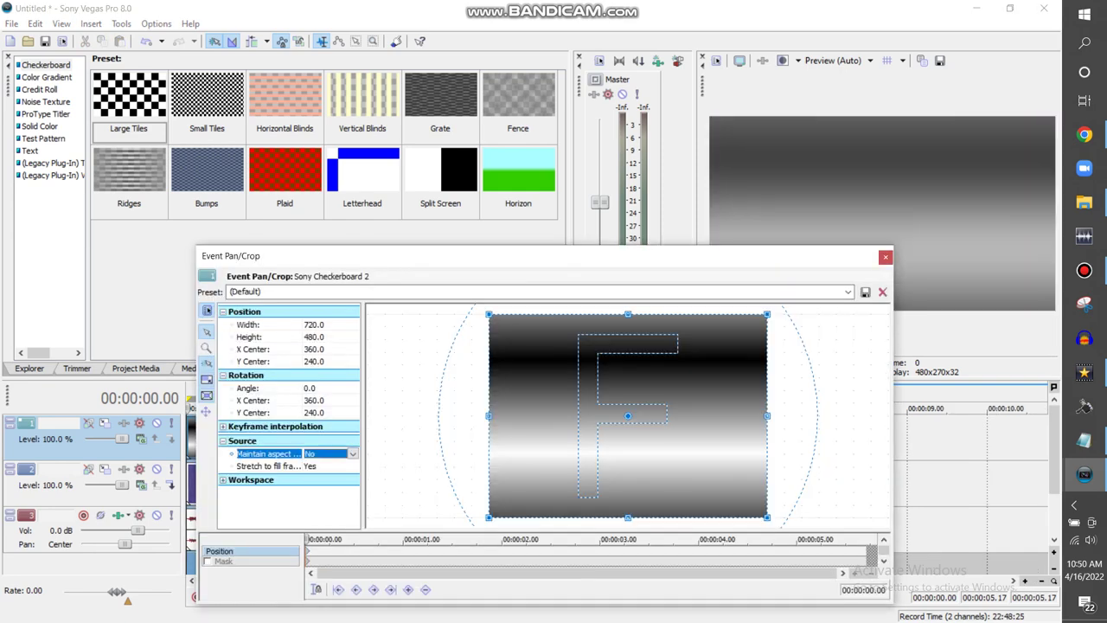
Review the checkerboard event's generated media settings and its Gaussian Blur and TV Simulator effect settings.
click(886, 257)
click(635, 422)
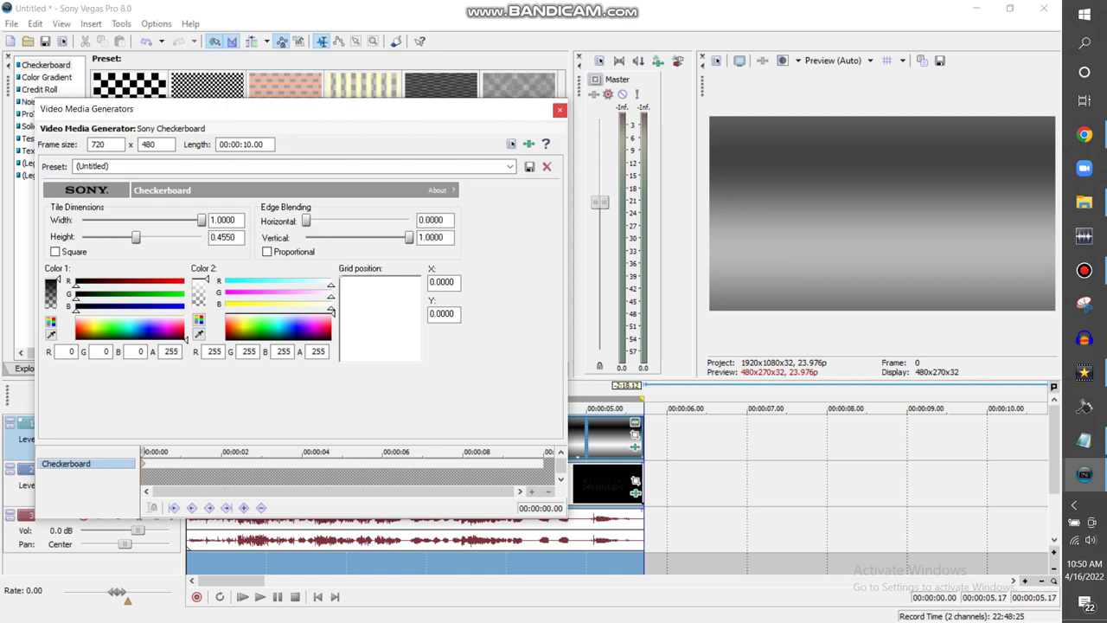
click(560, 110)
click(635, 448)
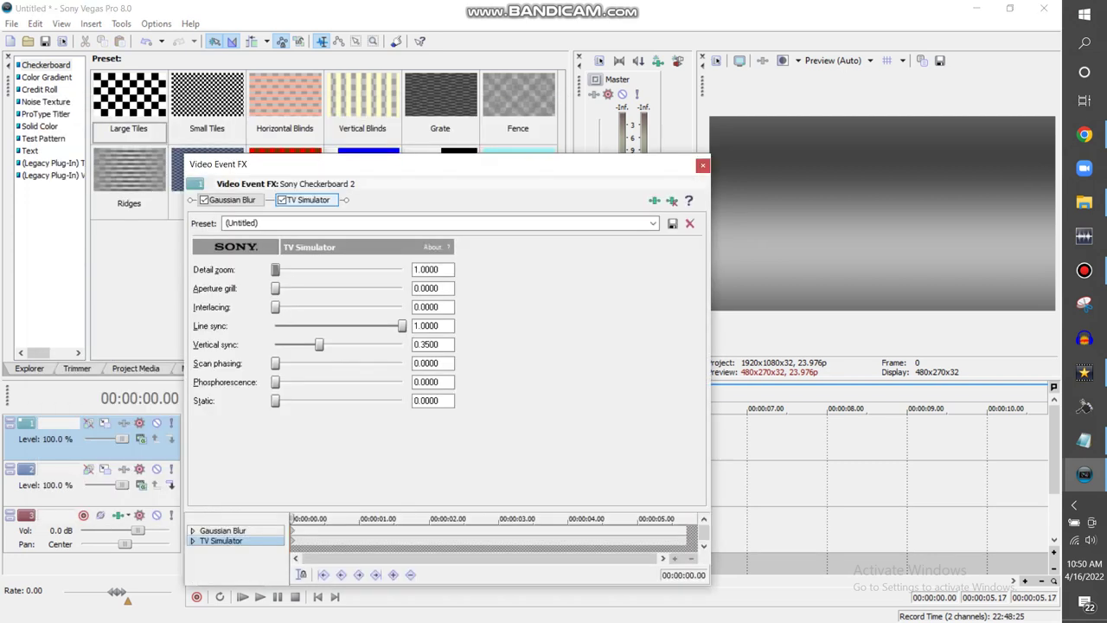
click(233, 201)
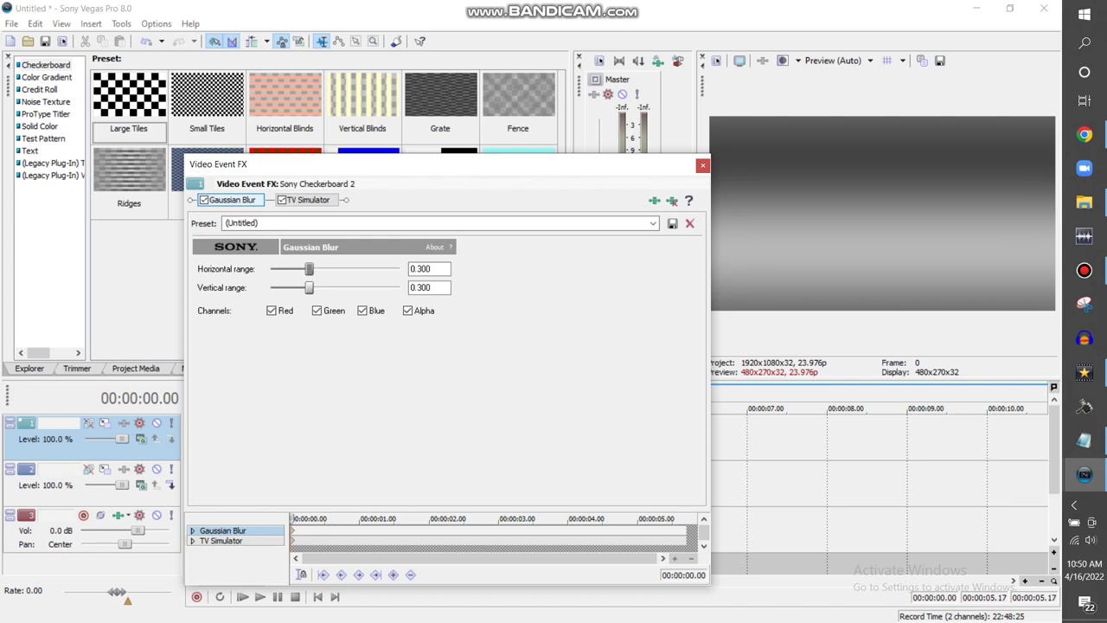
click(308, 201)
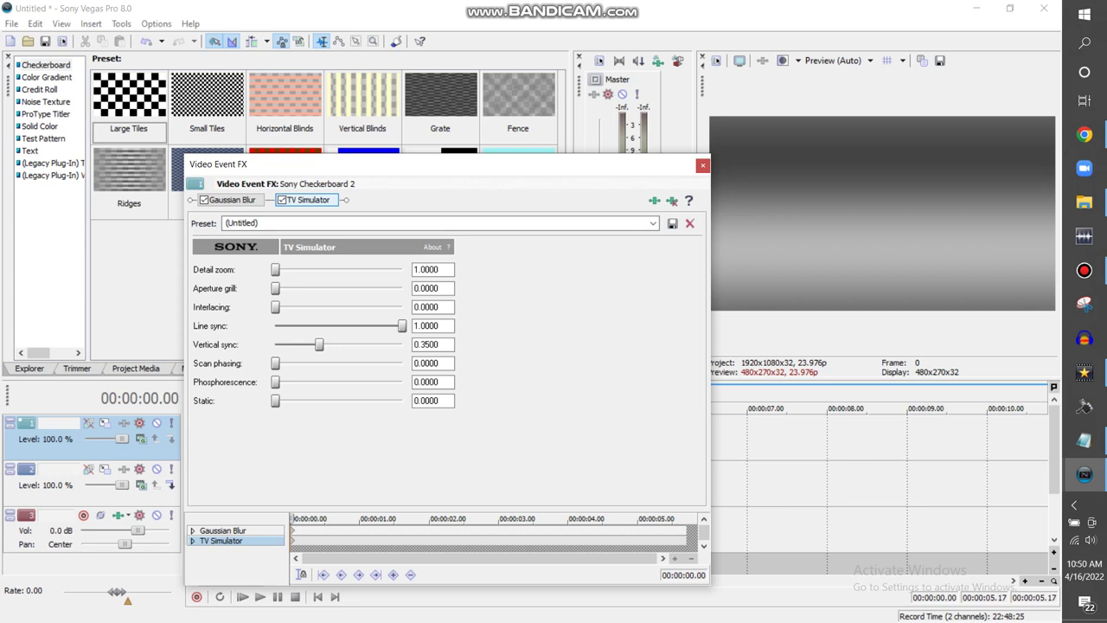
click(703, 165)
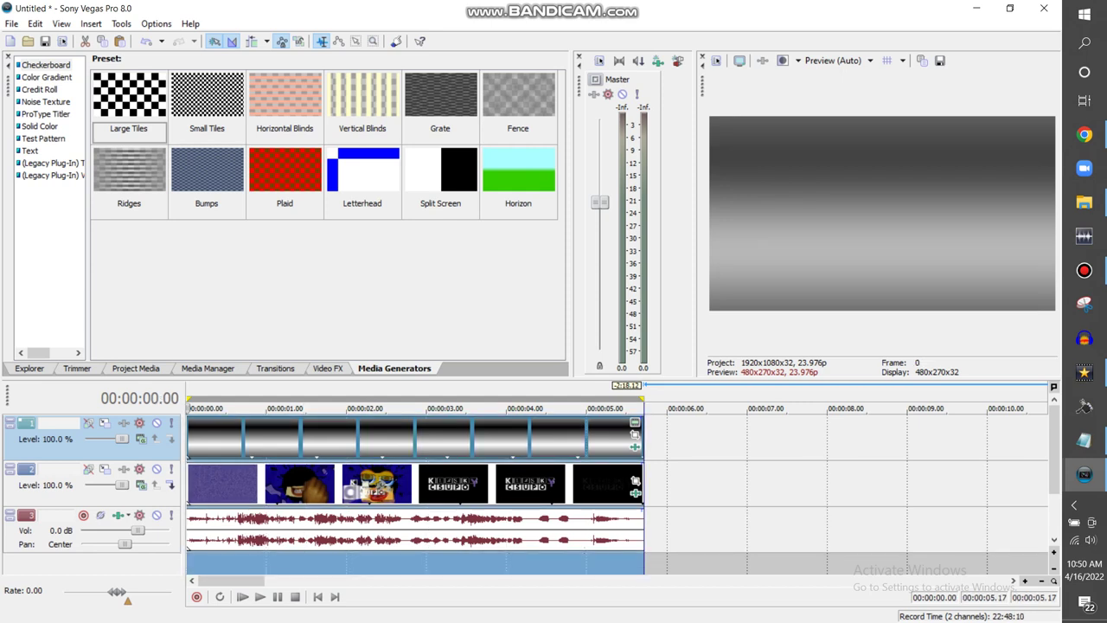
Set the vertical sync of the checkerboard event's TV Simulator effect to 0.75.
click(636, 447)
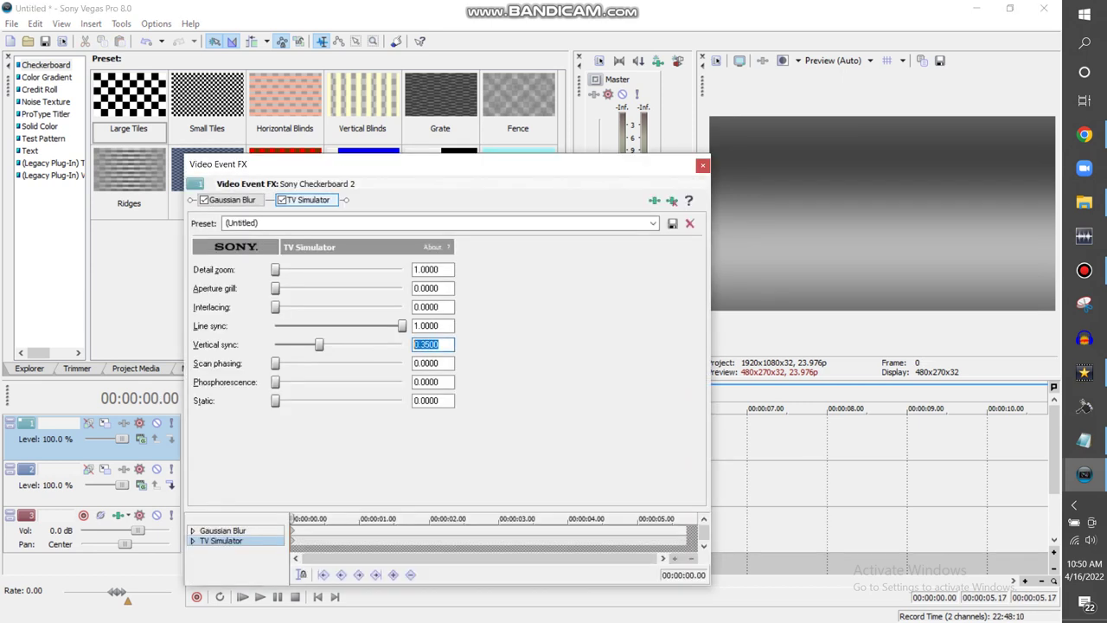
text(75)
key(Tab)
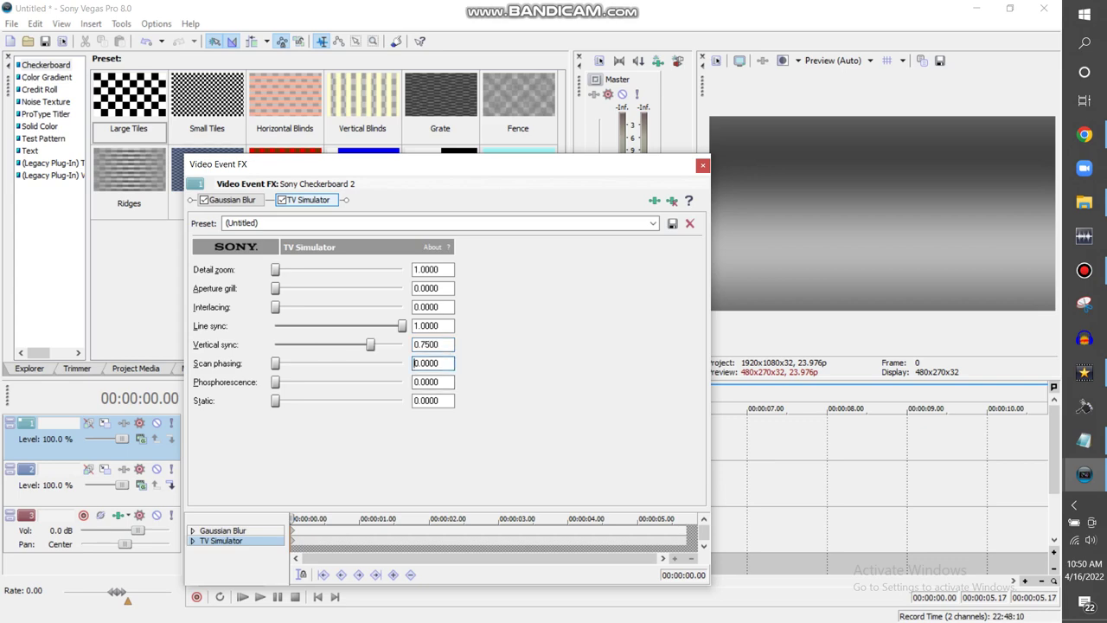
click(702, 164)
Move the checkerboard event past the logo clip, play it alone, and return it to the timeline start with its length selected.
drag(675, 438, 679, 439)
click(661, 439)
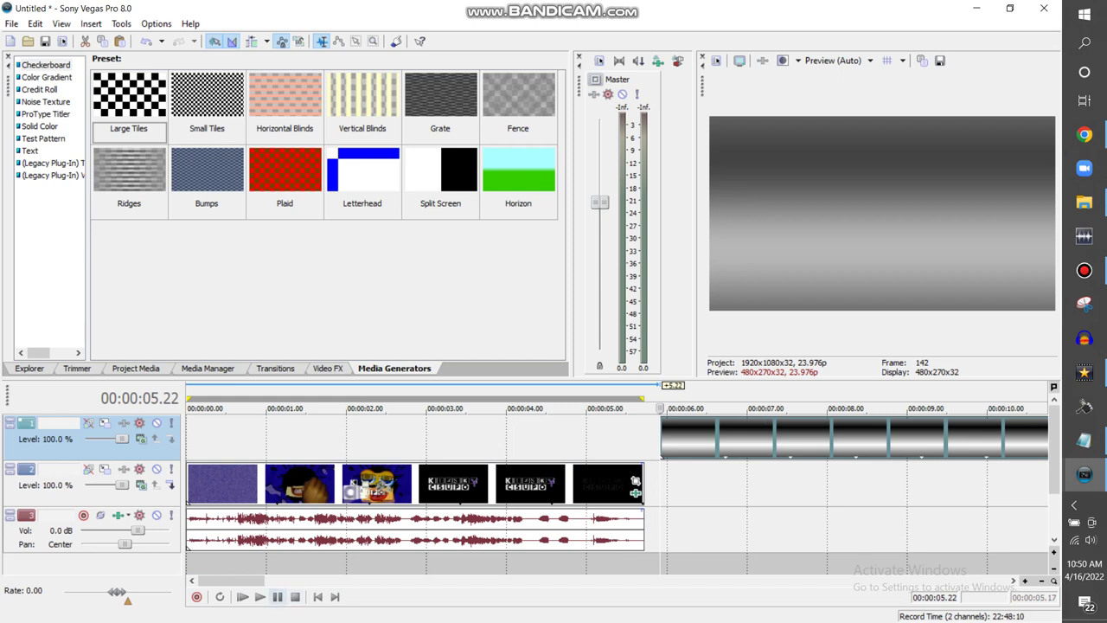
click(260, 596)
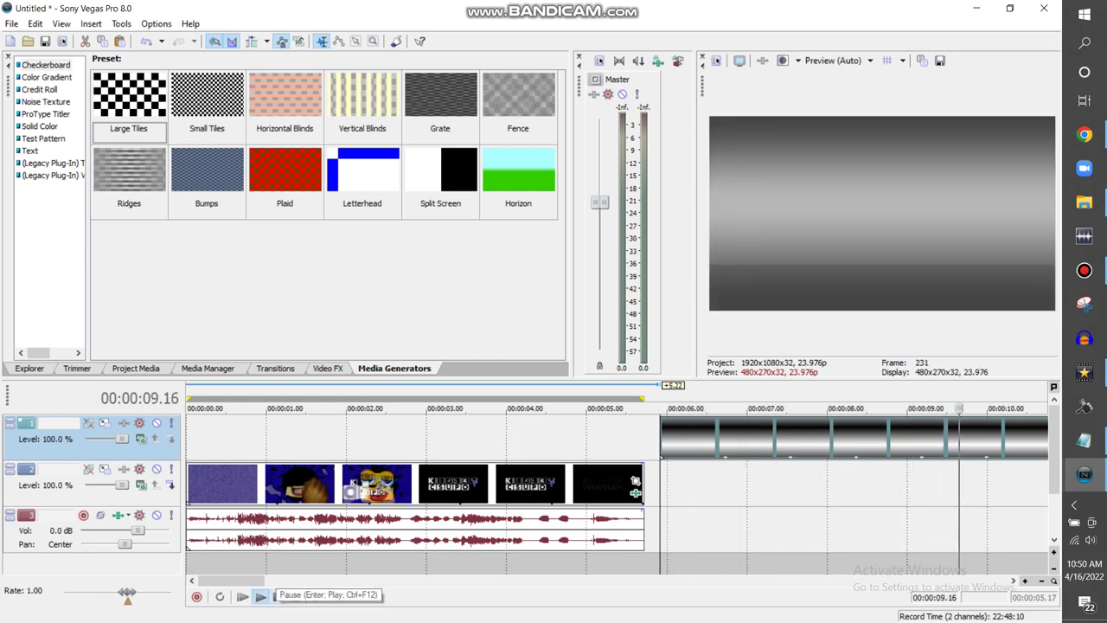
click(278, 597)
drag(709, 438, 235, 439)
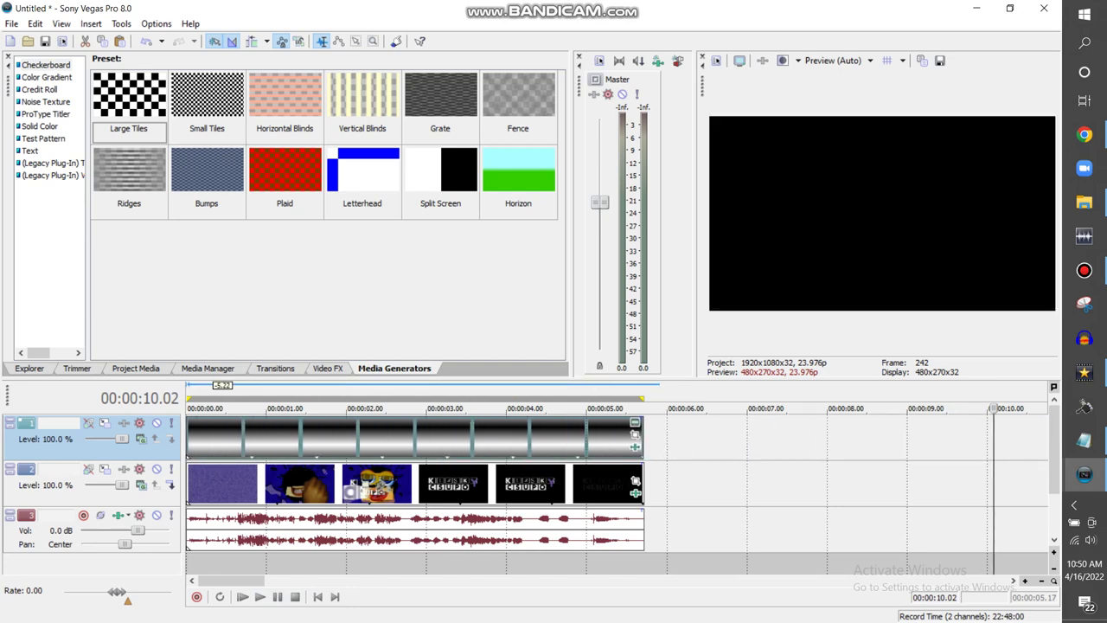
double_click(235, 439)
Give track 1 a custom composite mode using Sony Displacement Map, with horizontal scale 0.150 and vertical scale 0.000.
click(141, 438)
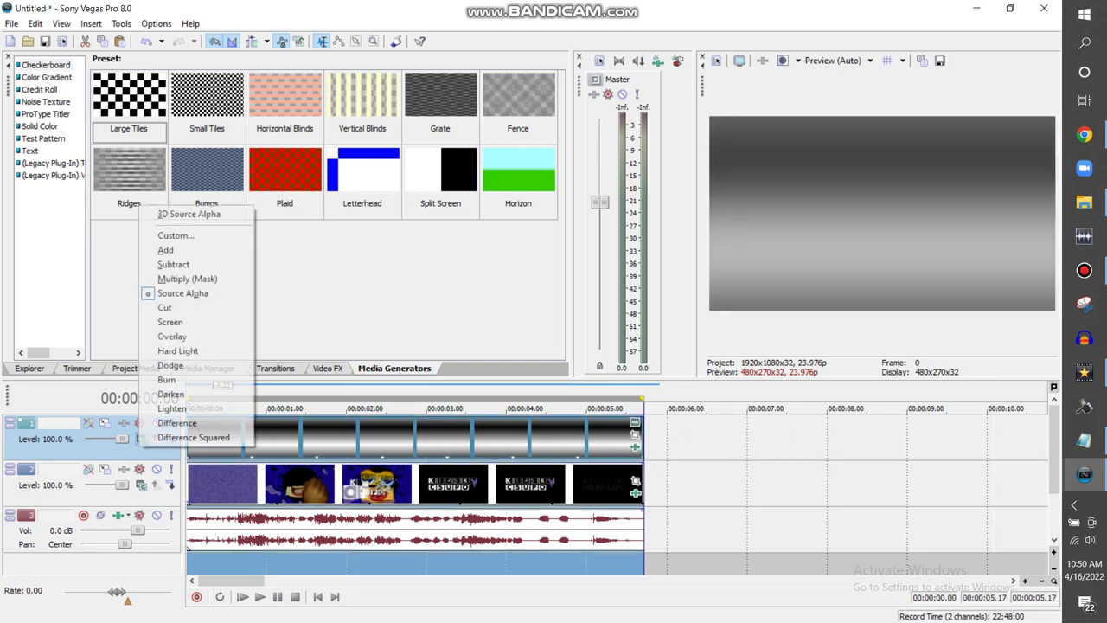
click(185, 234)
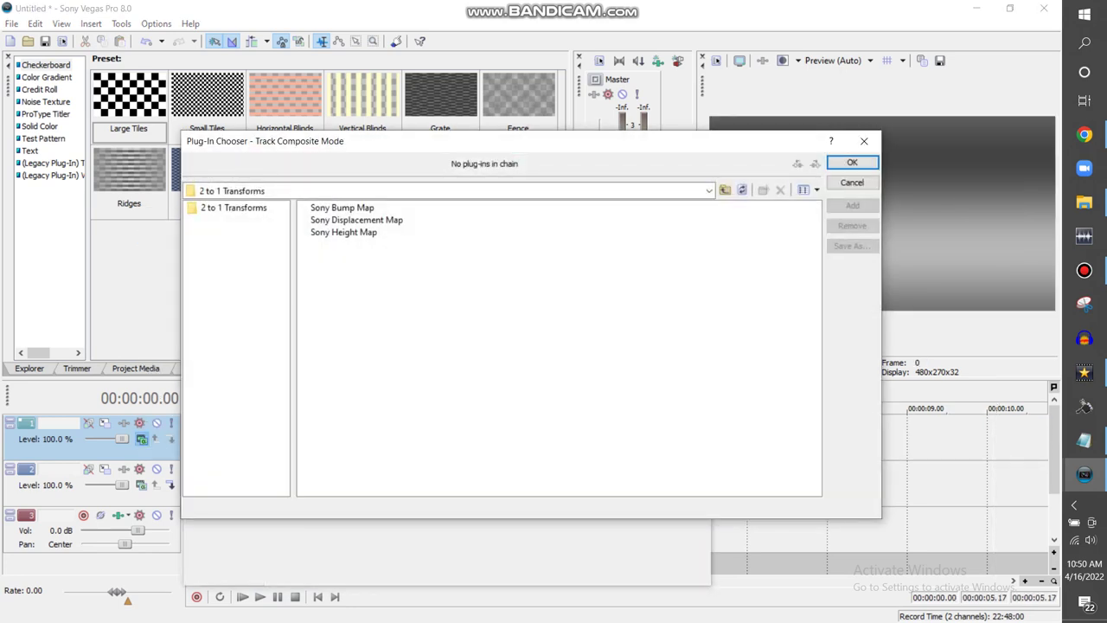
double_click(356, 220)
drag(256, 280, 261, 262)
click(358, 262)
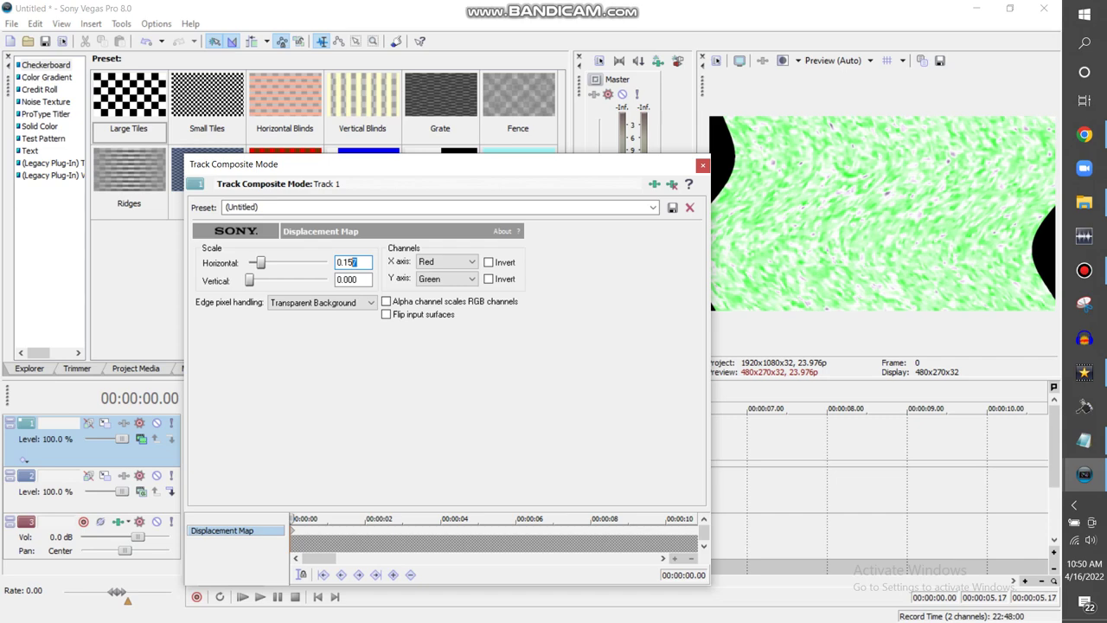
Try Wrap Pixels Around as the displacement map's edge pixel handling and return it to Transparent Background.
click(320, 302)
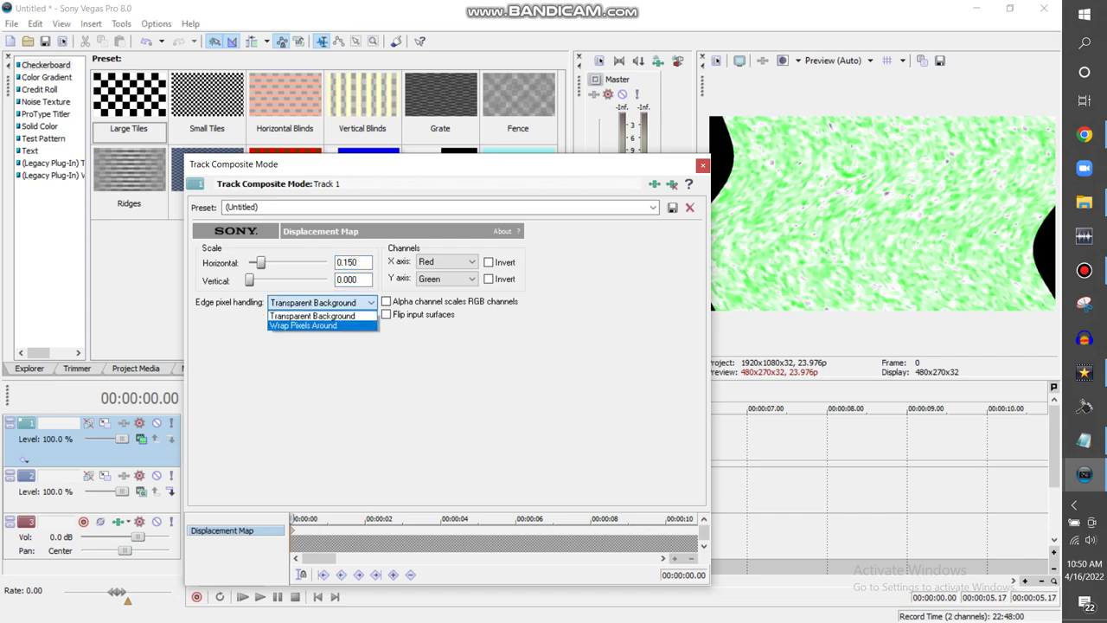
click(307, 321)
click(320, 302)
click(307, 315)
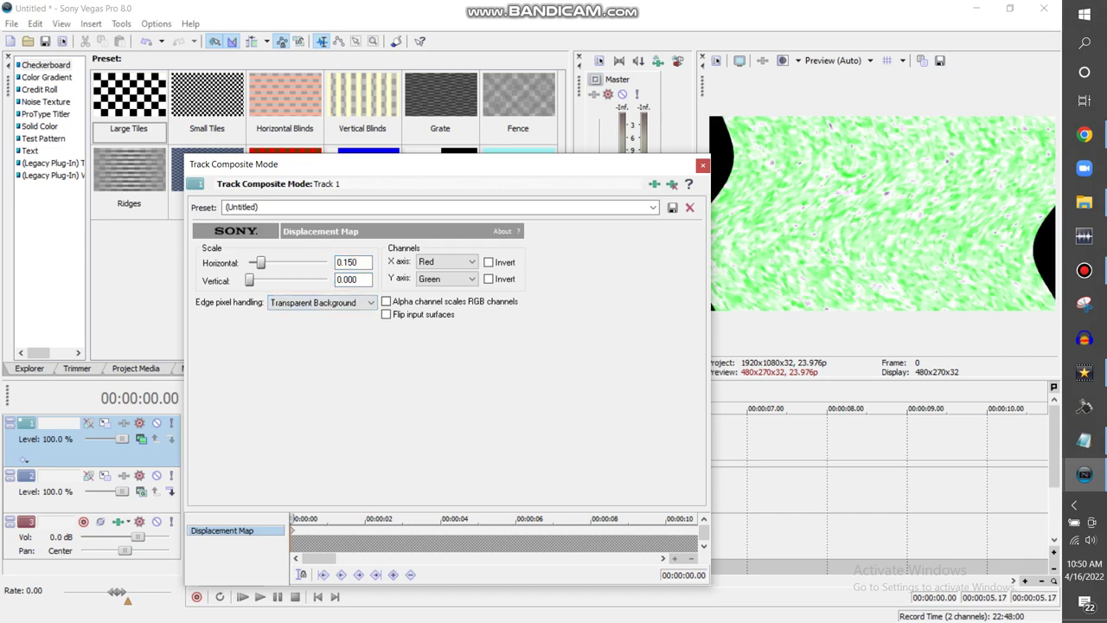
Play the displaced logo clip and review the checkerboard event's TV Simulator and Gaussian Blur settings.
click(260, 597)
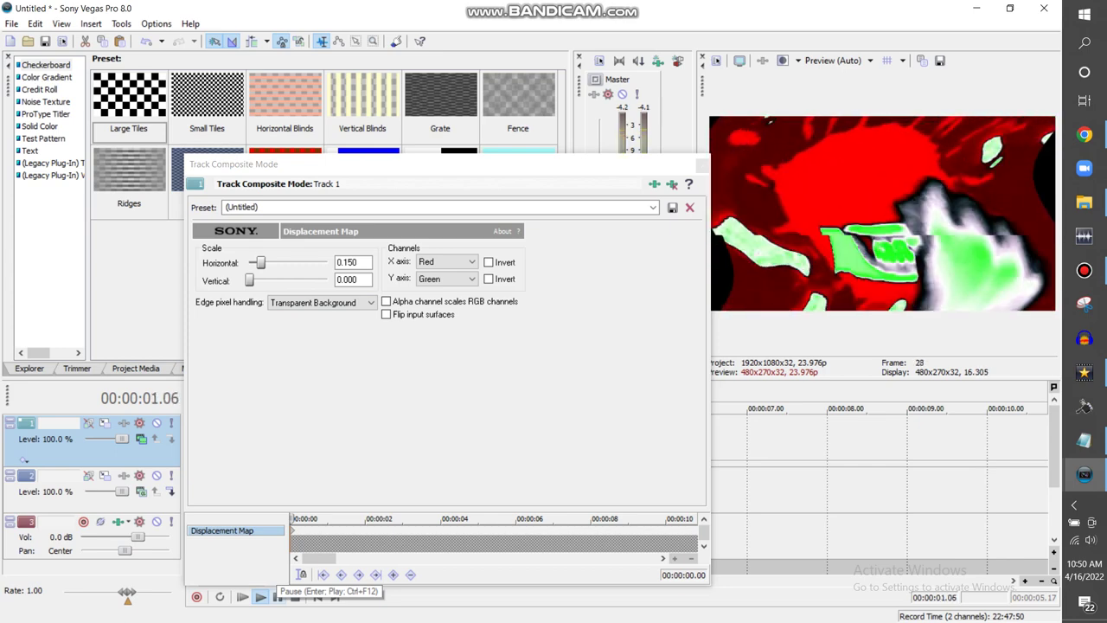
click(703, 166)
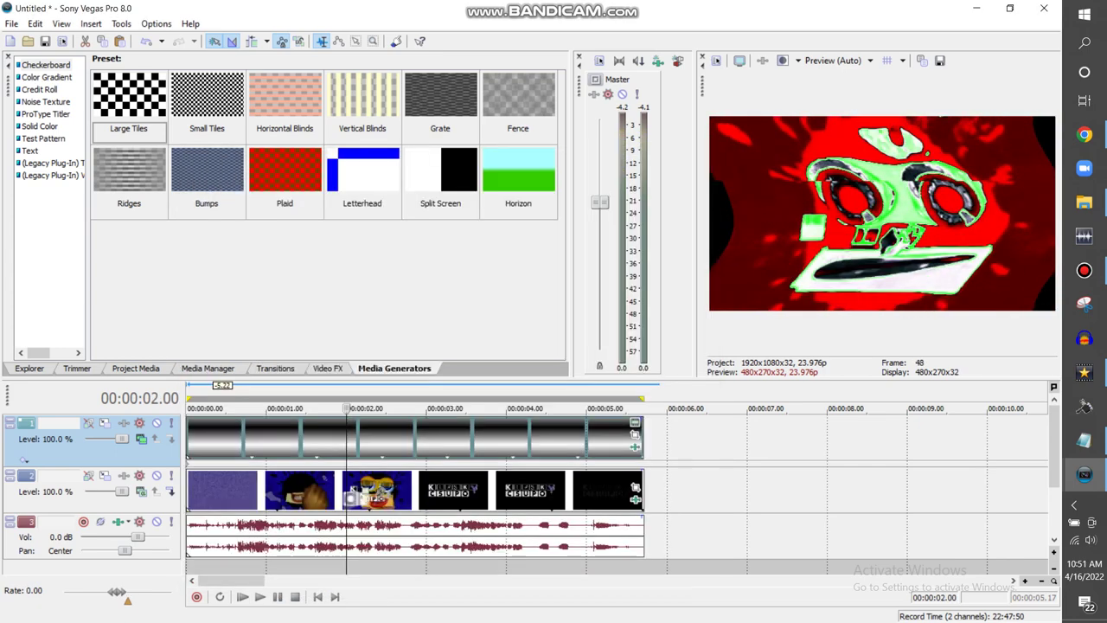
click(635, 447)
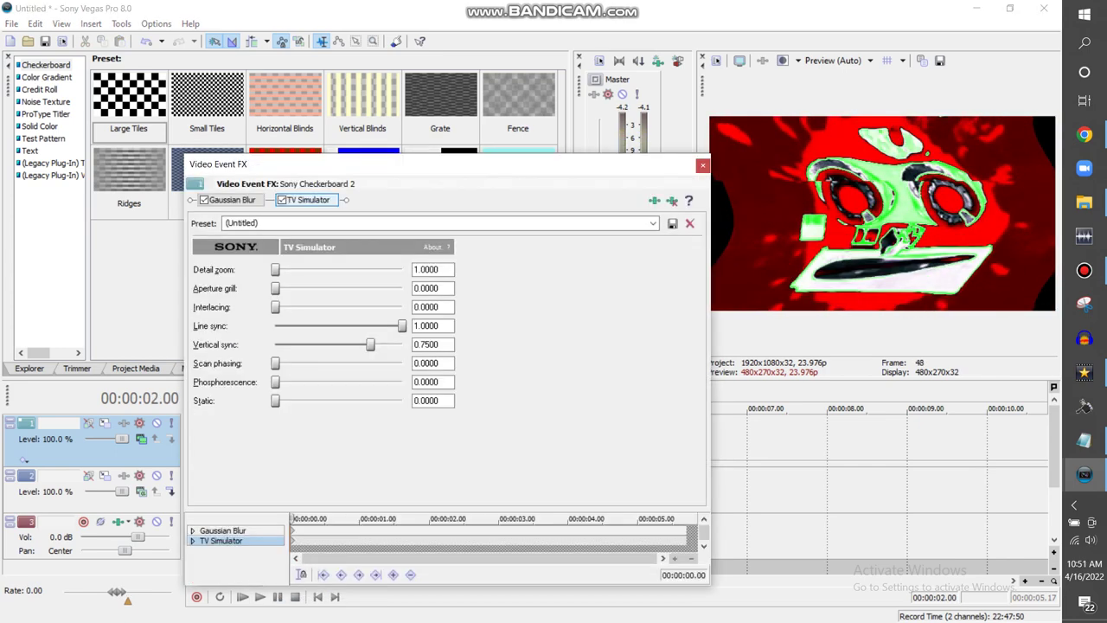
mouse_move(234, 200)
mouse_down()
mouse_move(309, 200)
mouse_move(232, 200)
mouse_up()
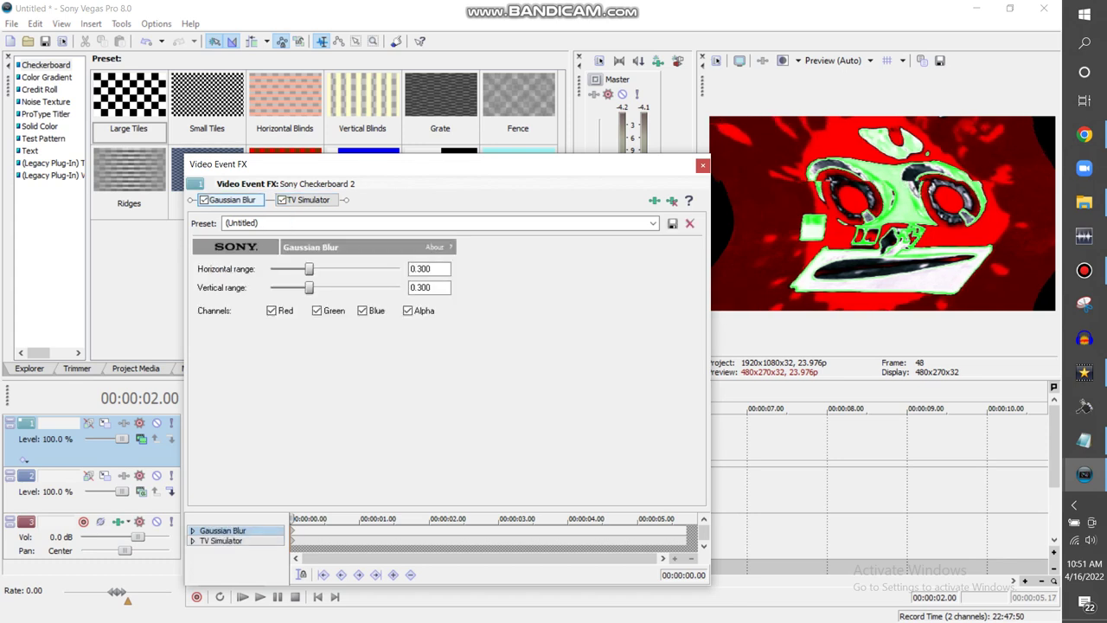
key(ctrl+y)
click(704, 165)
Switch to the VideoUp V700.veg project, examine its displaced logo at several points on the timeline, and close that project.
click(1085, 474)
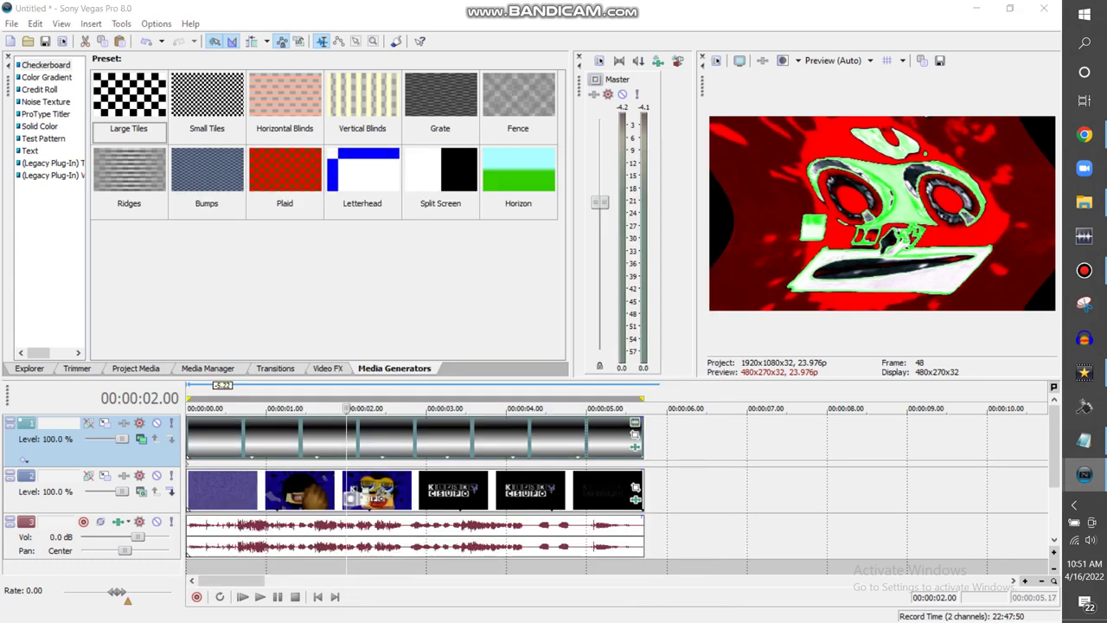
click(984, 537)
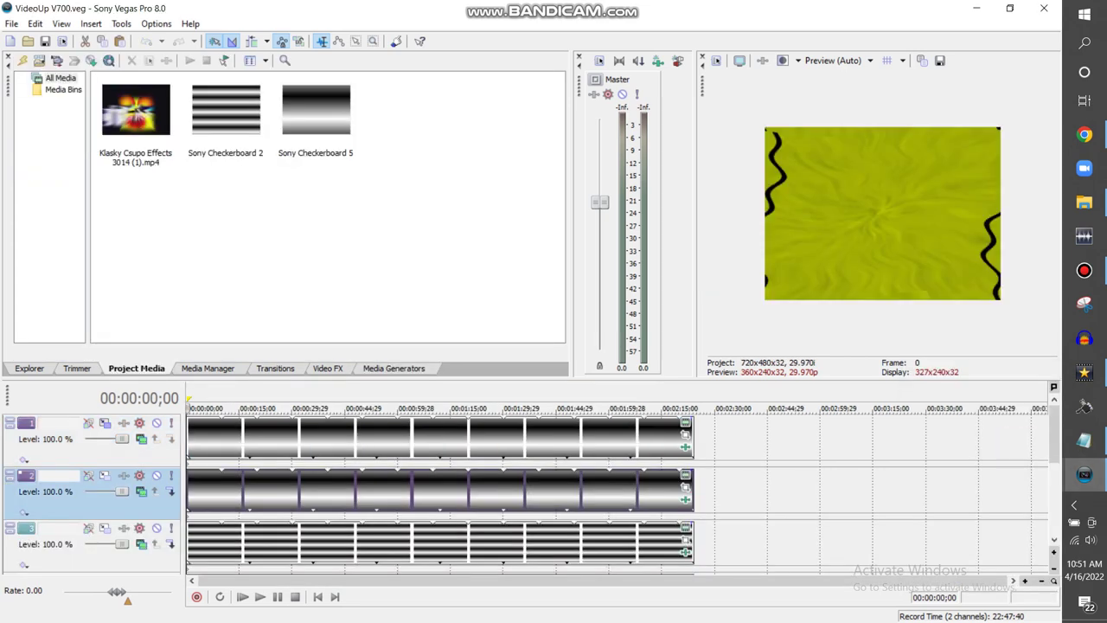
click(325, 408)
click(308, 408)
click(239, 489)
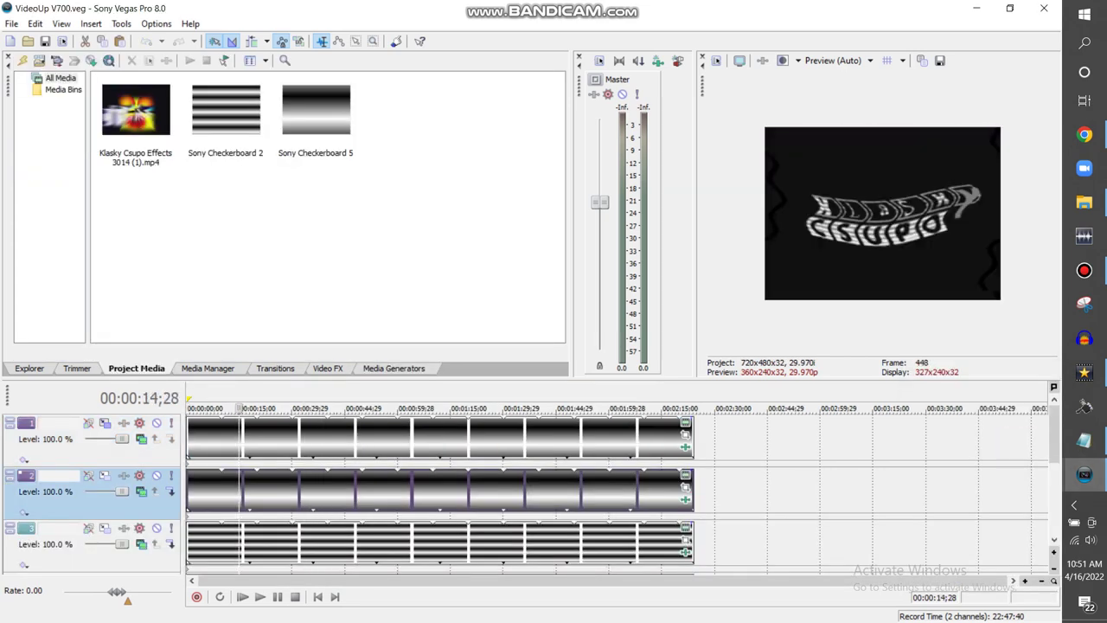
click(216, 408)
click(206, 409)
click(196, 408)
click(1044, 8)
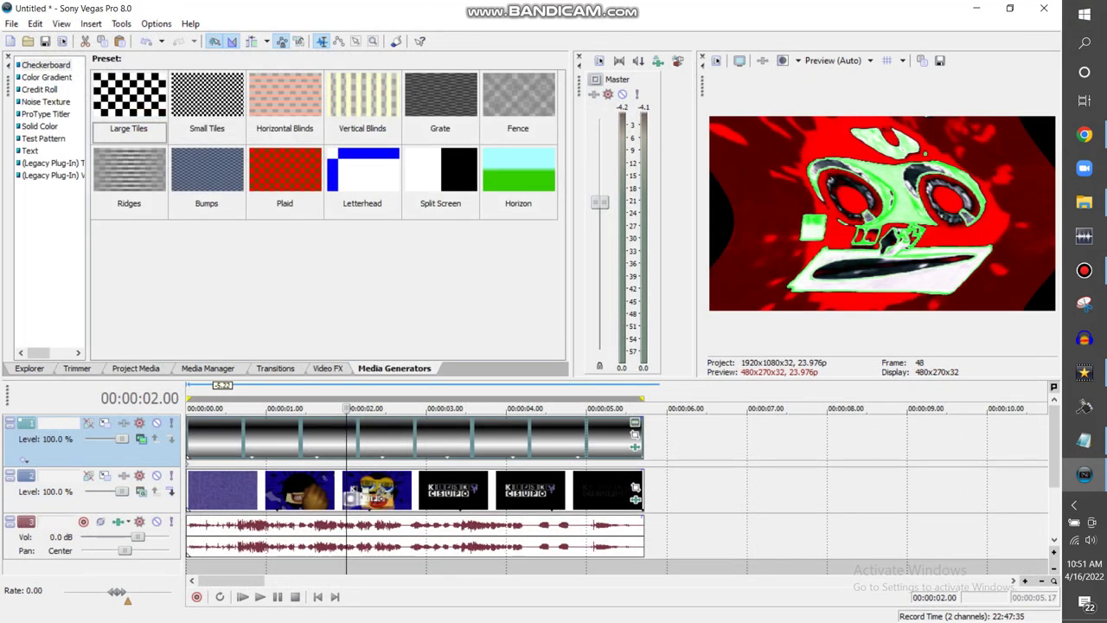
Switch to VideoPad and scrub its sequence to 1.600 s to examine the reference distortion.
right_click(697, 438)
click(595, 293)
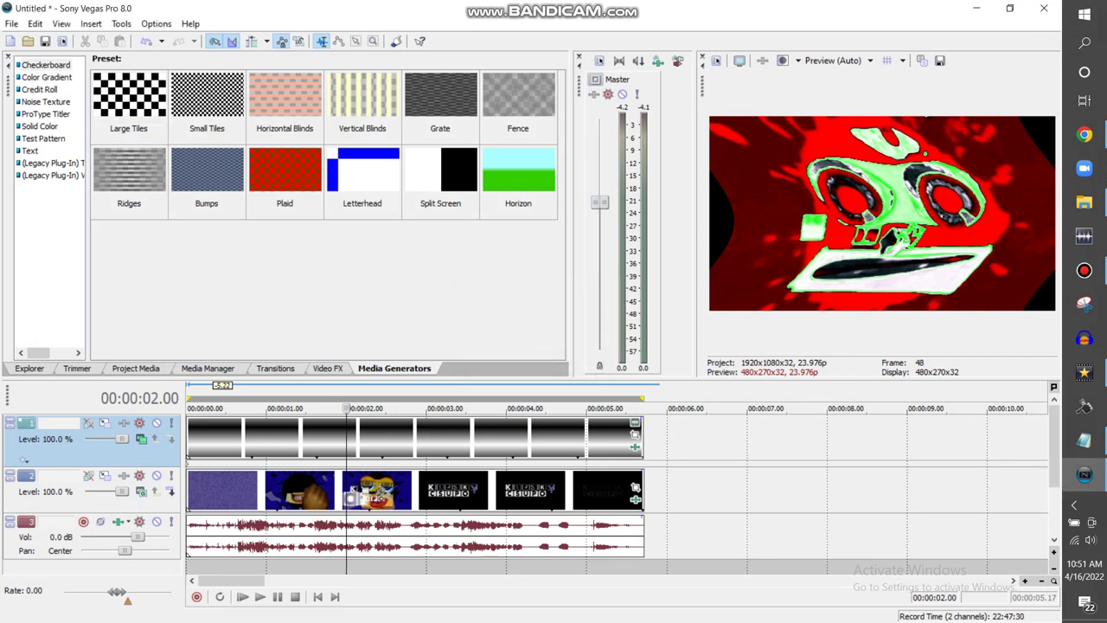
click(296, 408)
click(1085, 372)
drag(180, 404, 325, 405)
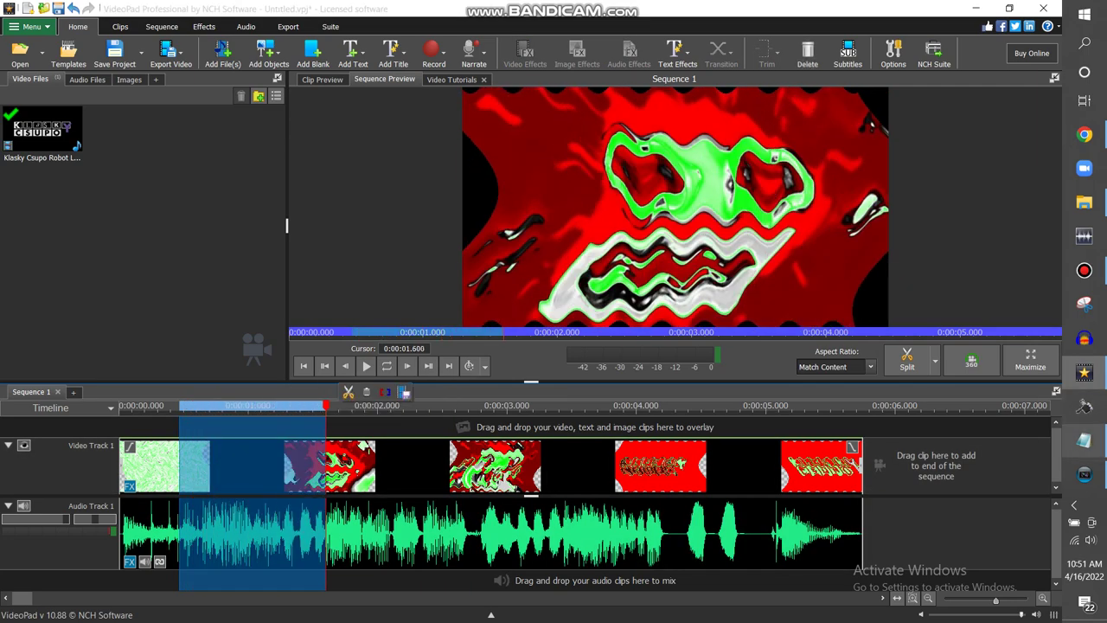
Switch back to the untitled Sony Vegas project, play the displaced logo from frame 8, and select the clip's full length.
click(1085, 474)
click(213, 567)
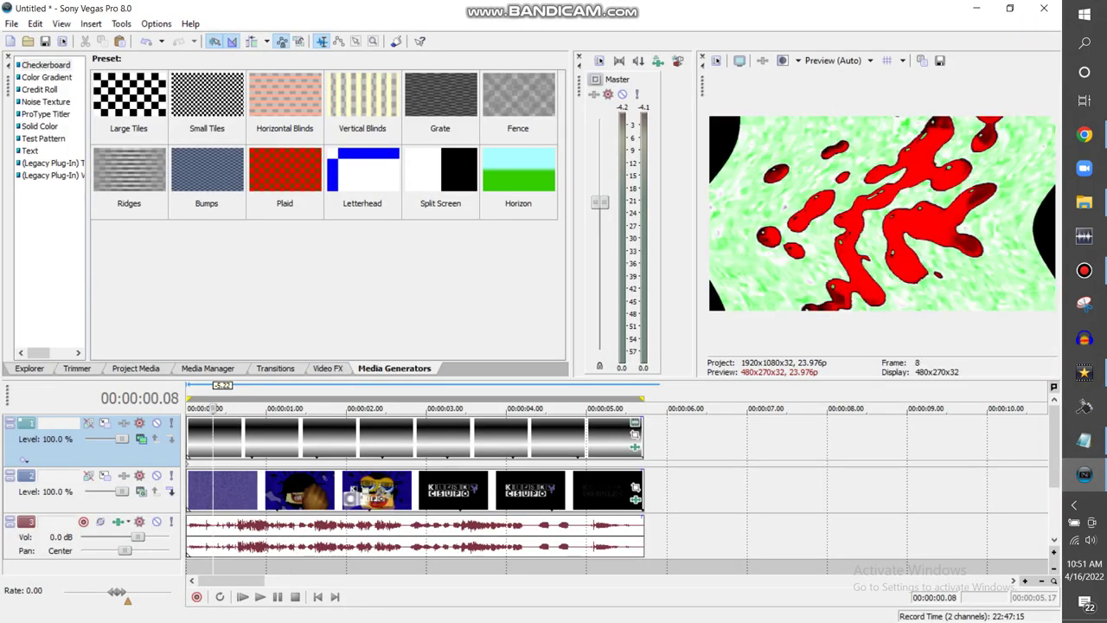
click(276, 597)
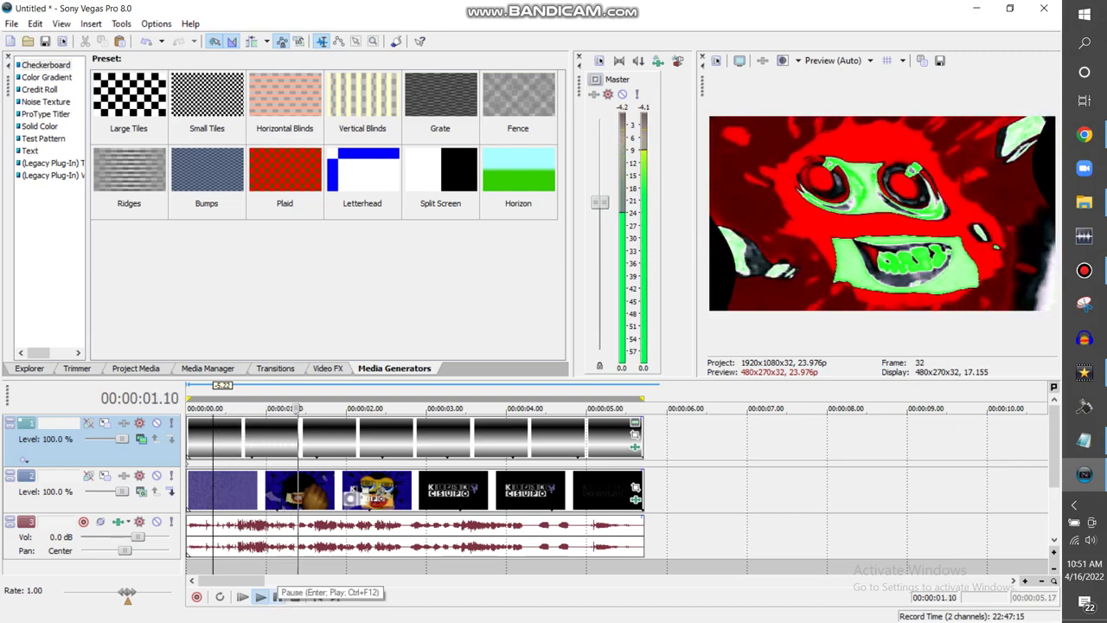
click(277, 597)
double_click(243, 566)
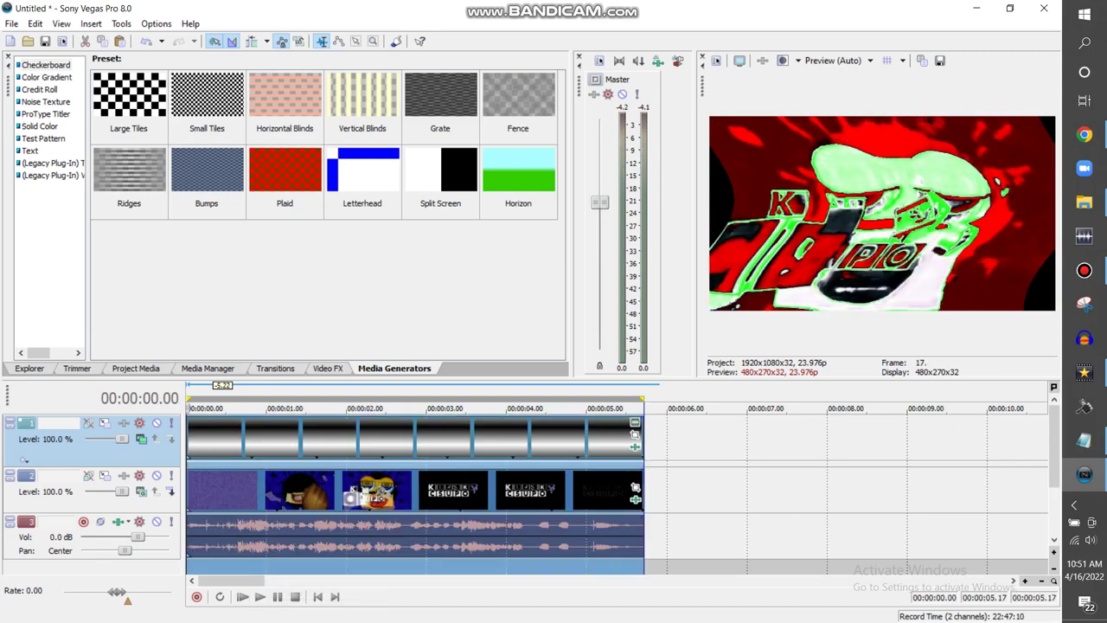
Switch to VideoPad, examine the reference effect at the sequence's start, and return to Sony Vegas.
click(1085, 373)
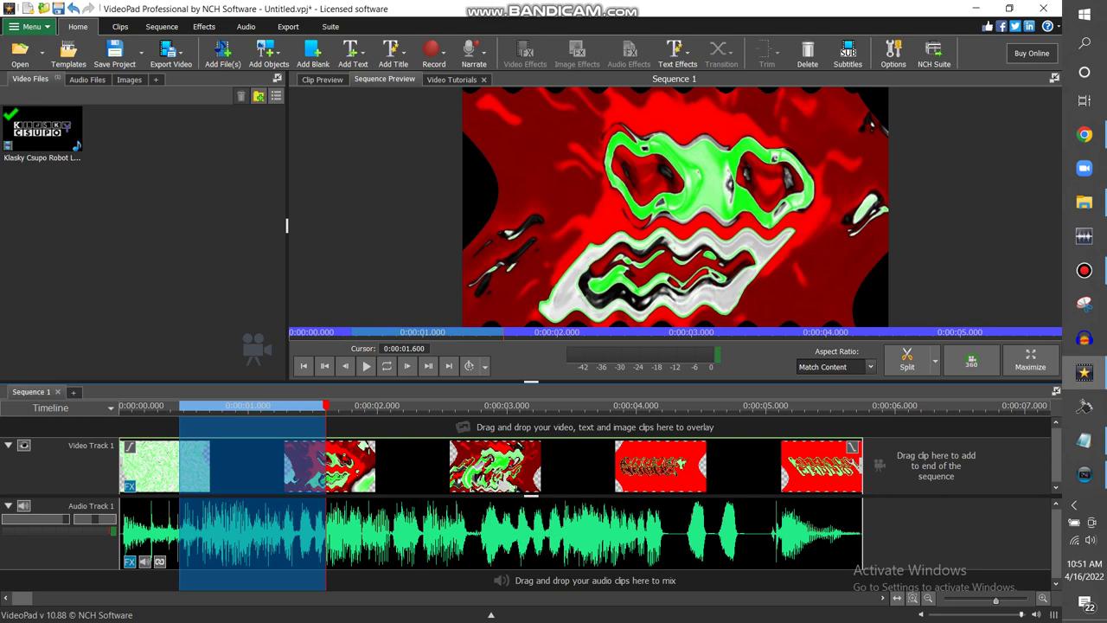
drag(138, 406, 119, 406)
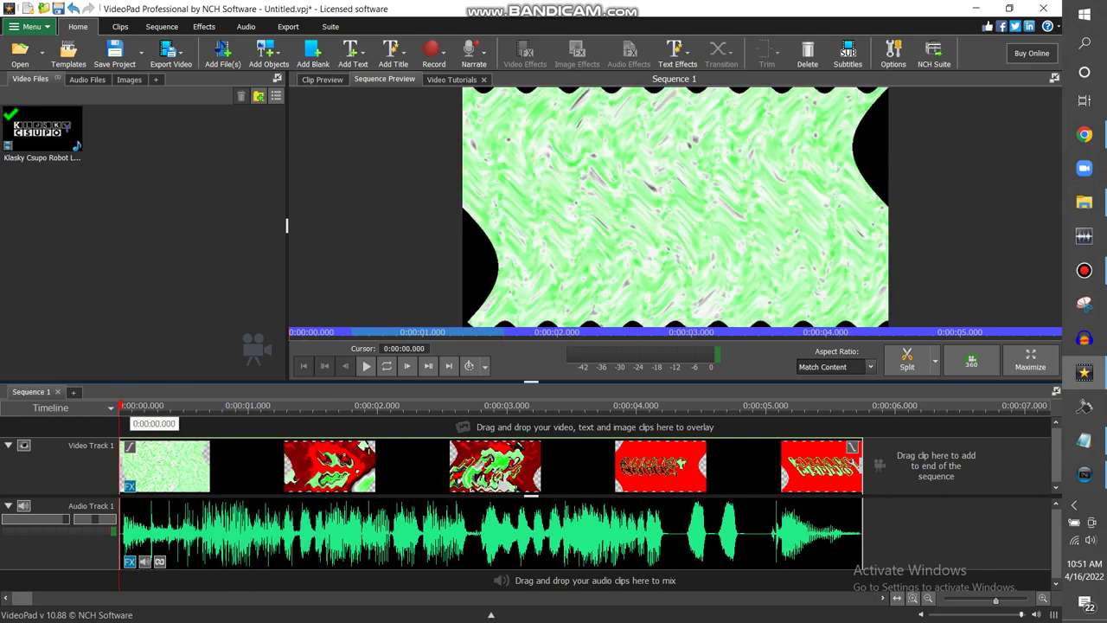
click(1085, 406)
key(alt+Tab)
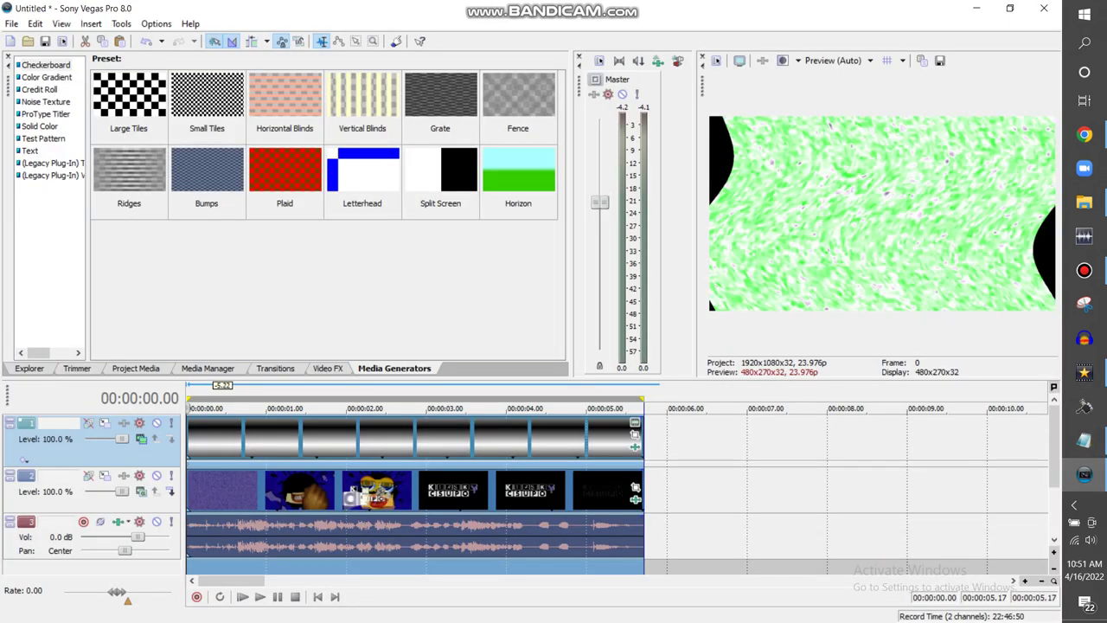
Invert the X axis channel in track 1's Displacement Map and play the result.
click(141, 440)
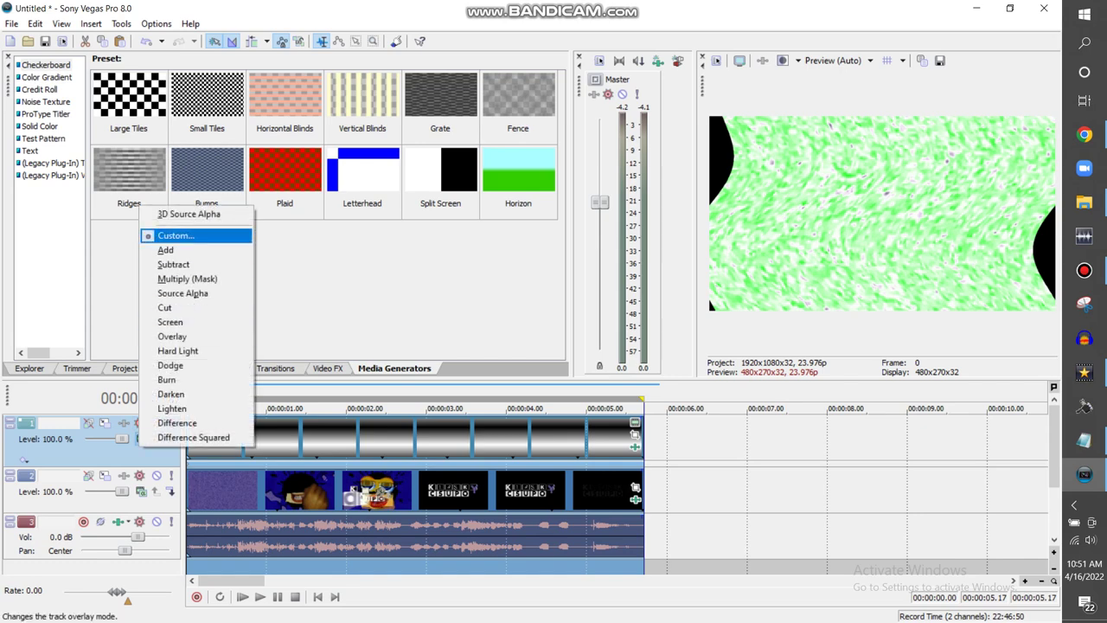
click(173, 236)
click(489, 262)
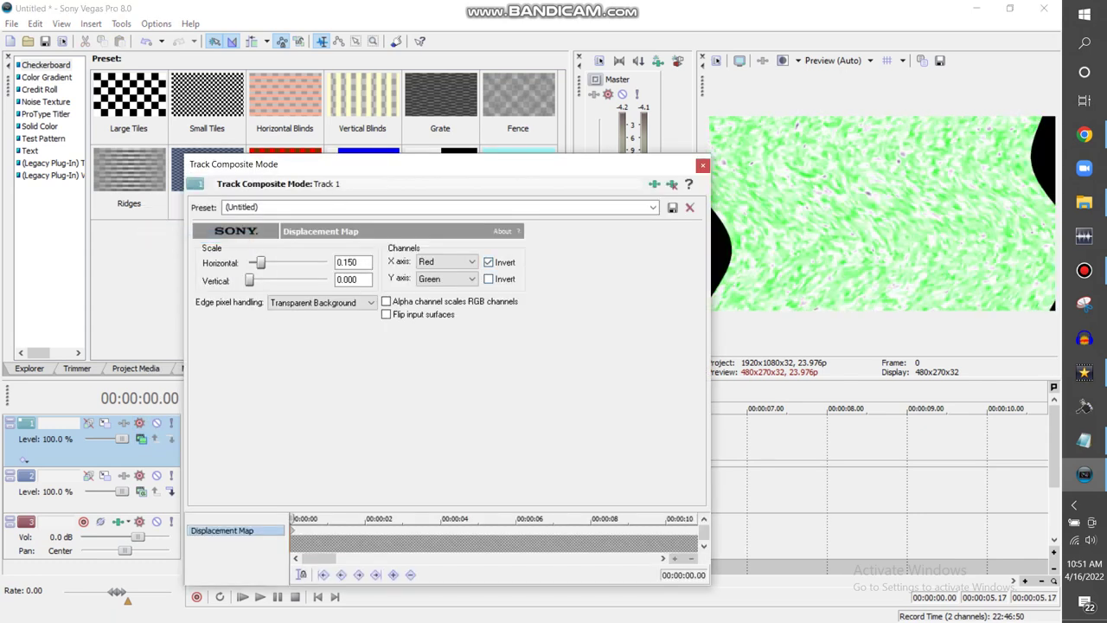
click(702, 164)
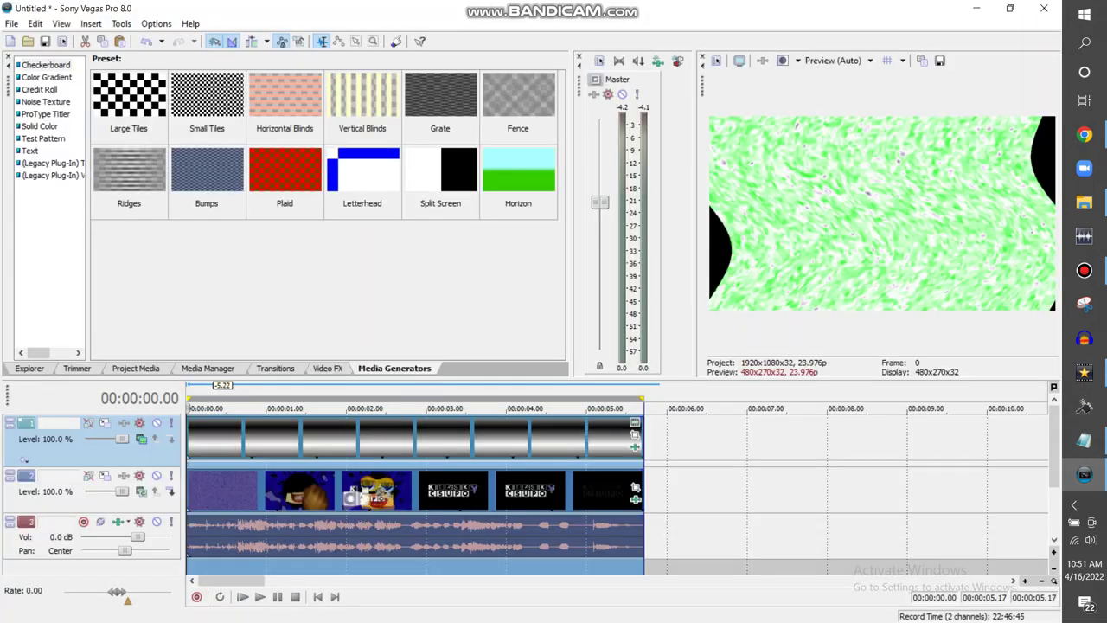
click(242, 597)
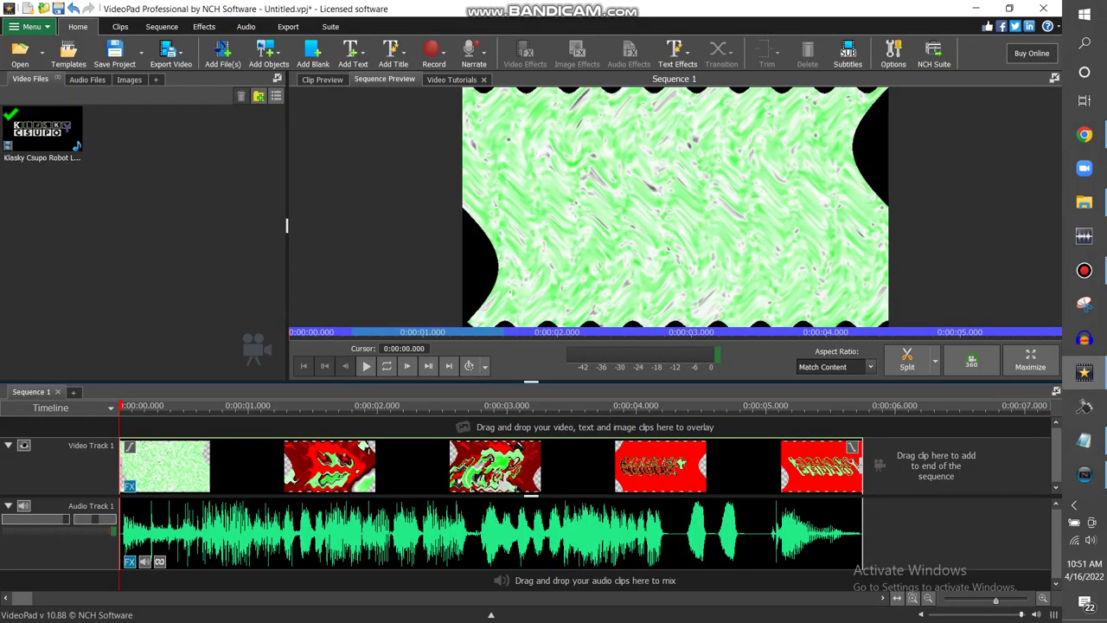
Play the reference sequence in VideoPad and compare it with playback of the Sony Vegas project.
click(366, 366)
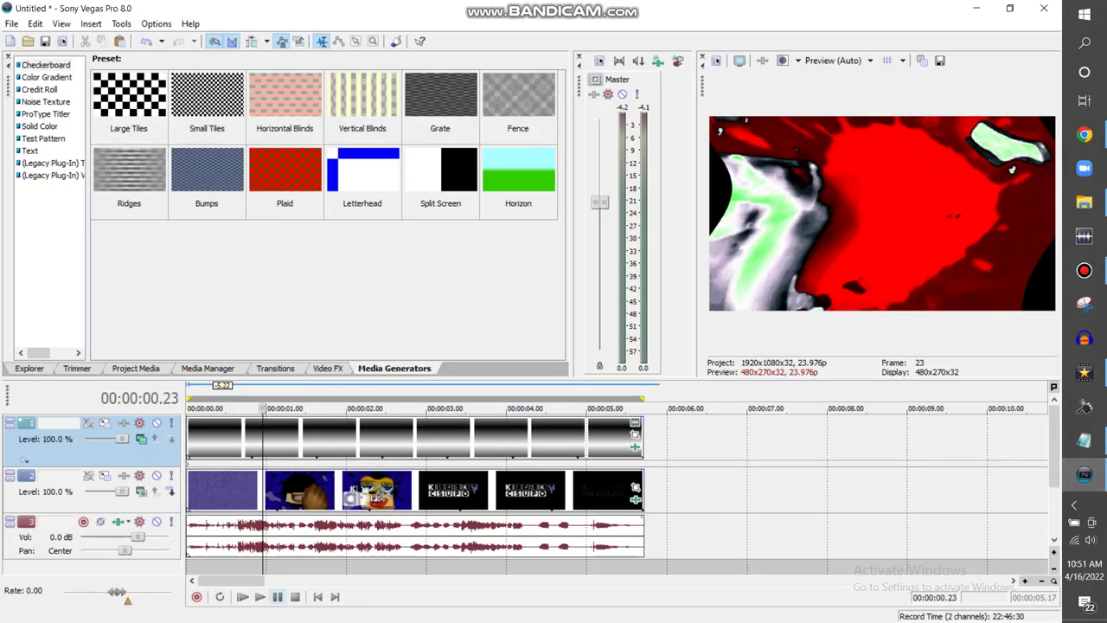
click(277, 597)
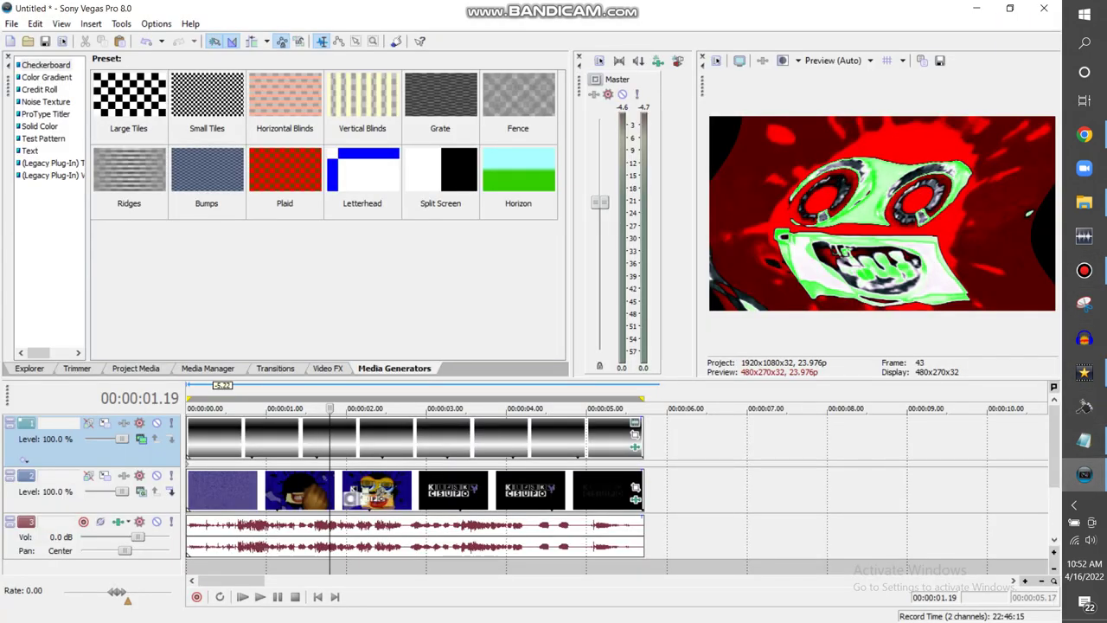
Set the TV Simulator's vertical sync to 0.85 on track 1's checkerboard, comparing the distortion with the VideoPad reference.
click(635, 447)
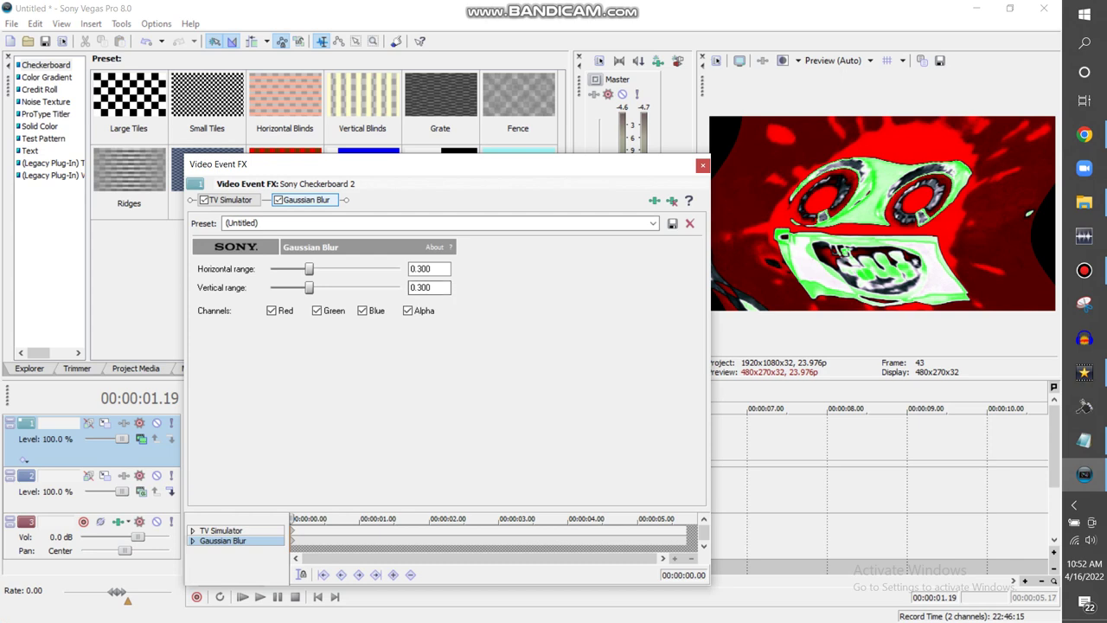
click(230, 200)
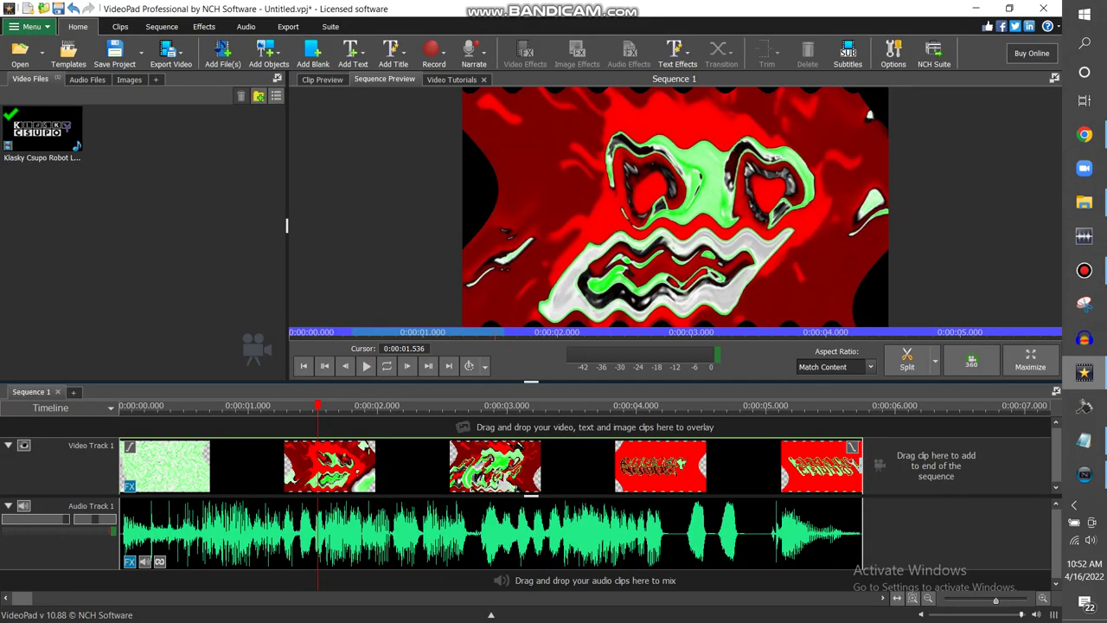
key(alt+Tab)
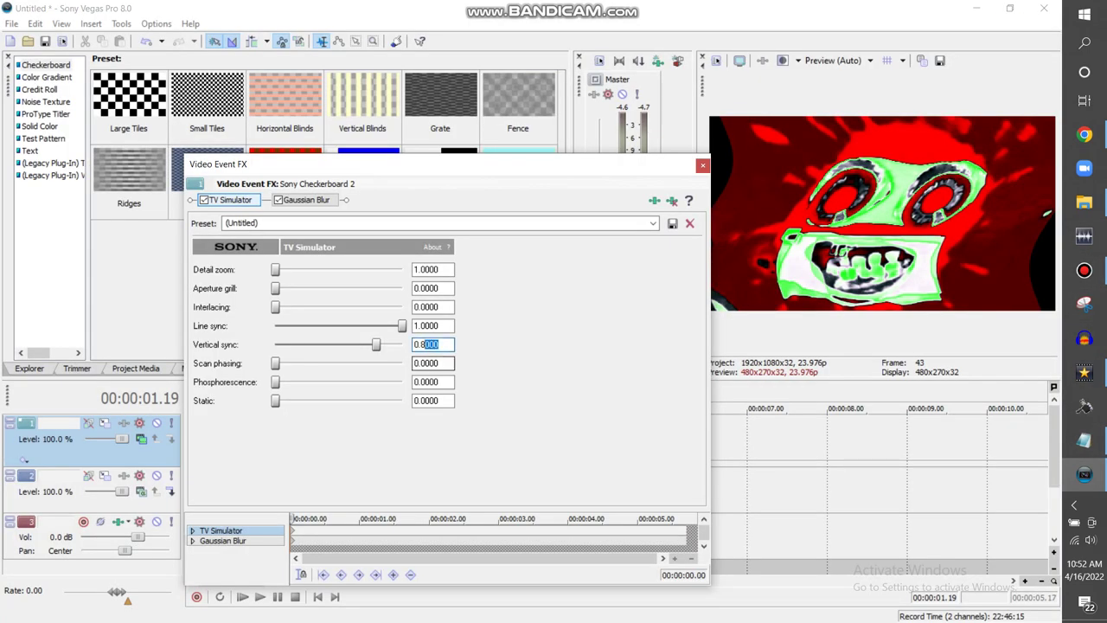
key(Tab)
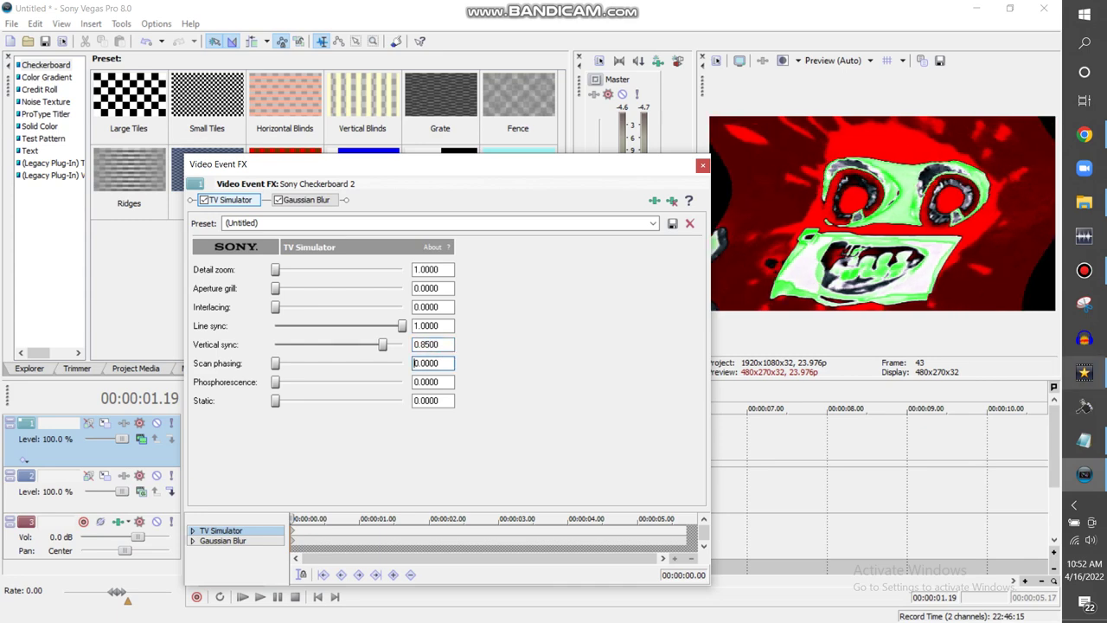
key(alt+Tab)
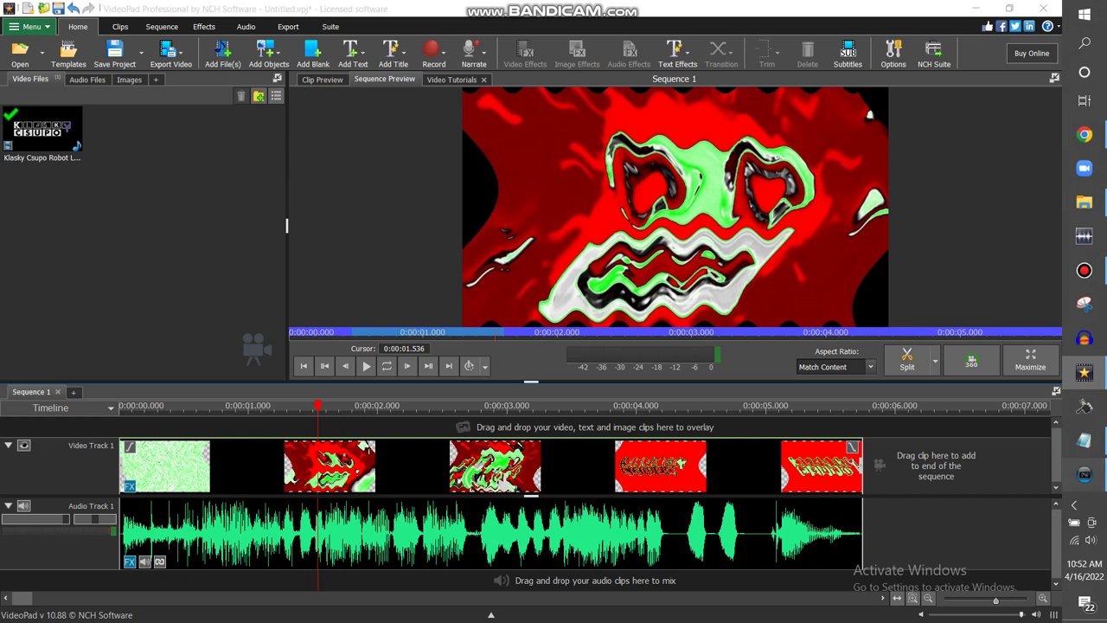
key(alt+Tab)
key(Escape)
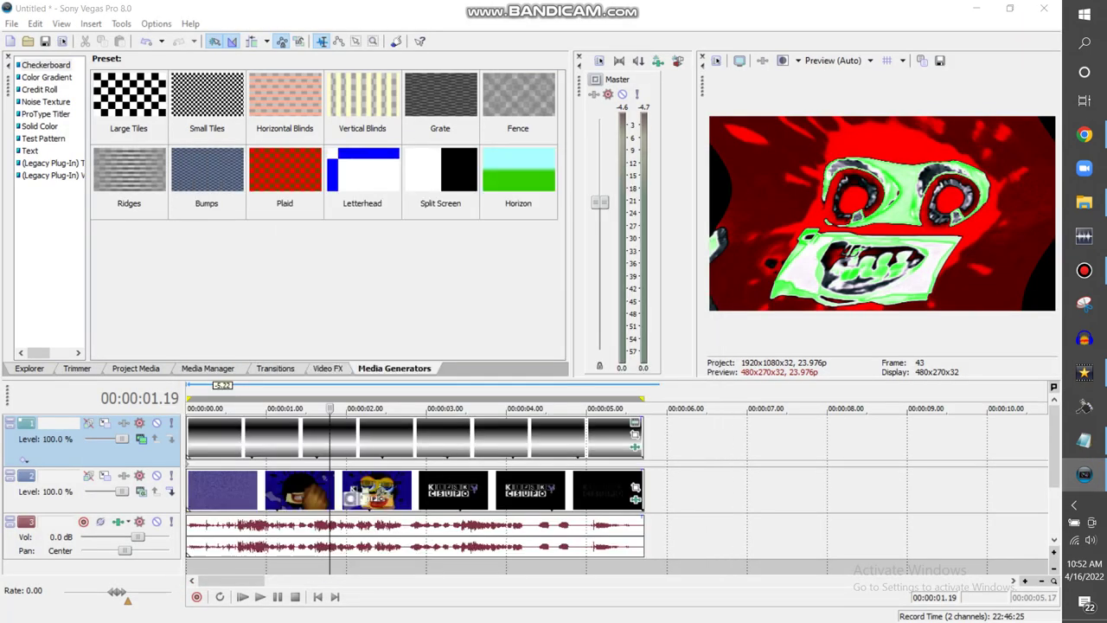
Select the clip's full length on the timeline and play the adjusted distortion from the start.
click(675, 484)
double_click(571, 439)
key(space)
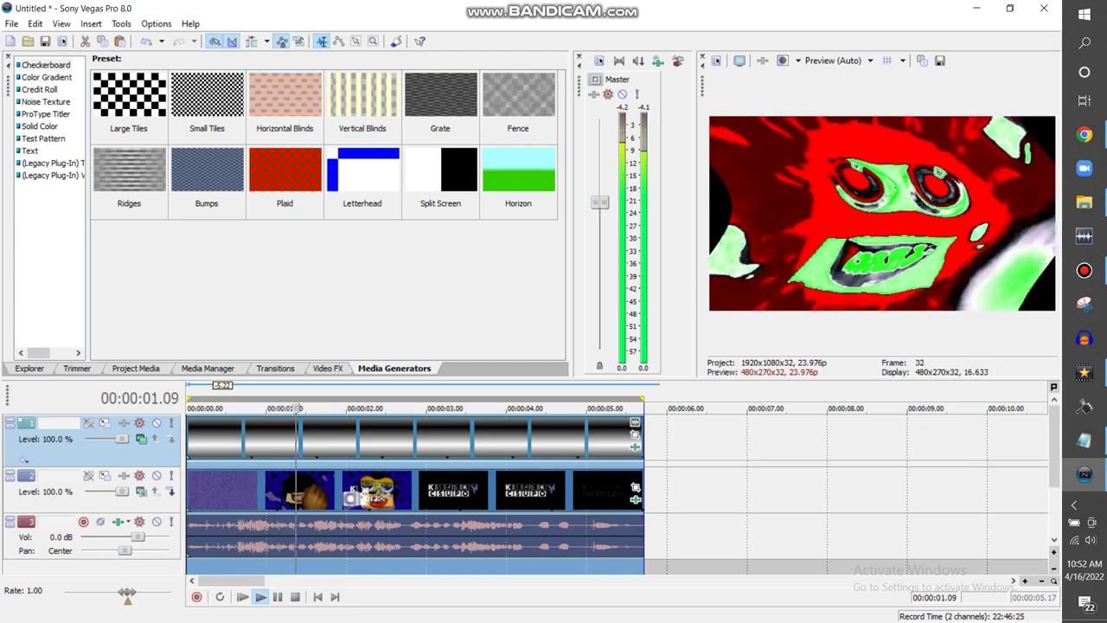
click(278, 597)
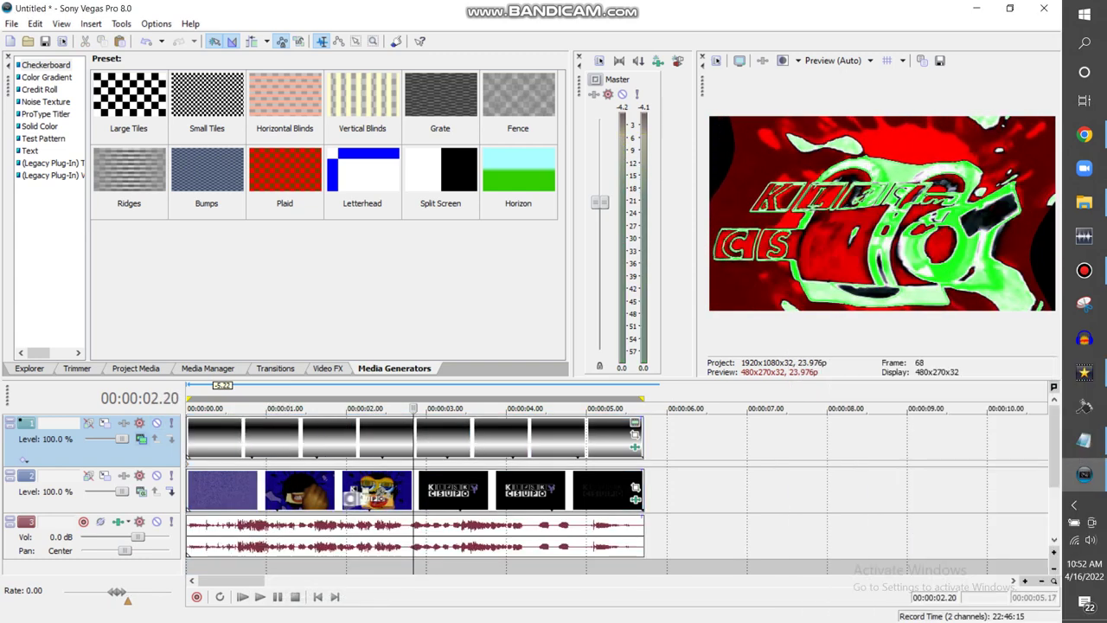
Set the horizontal scale of track 1's Displacement Map to 0.20.
click(141, 440)
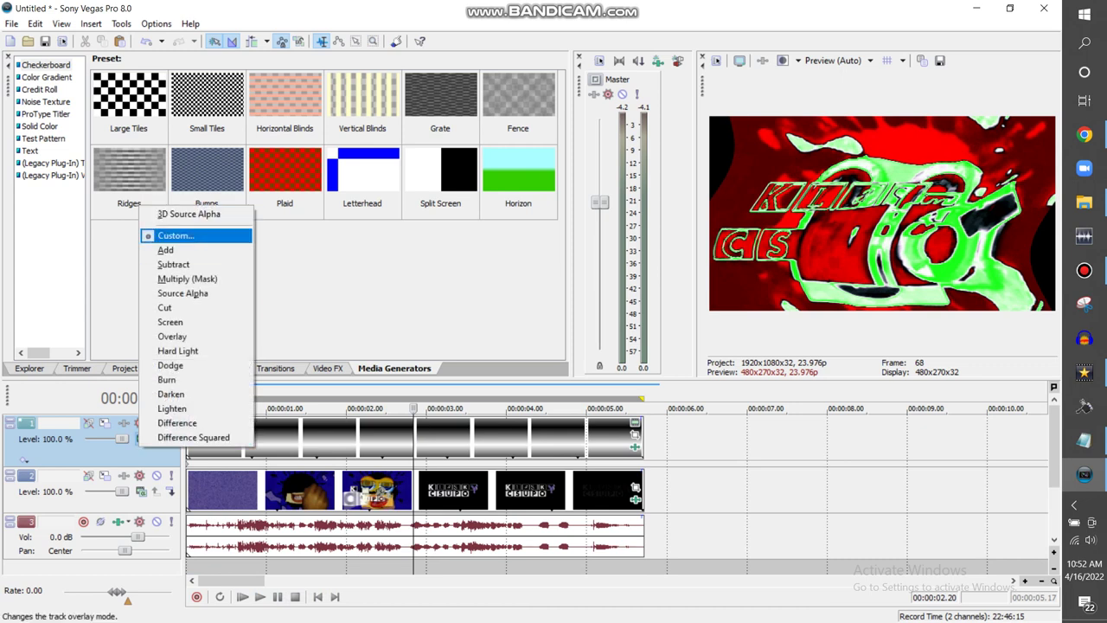
click(176, 236)
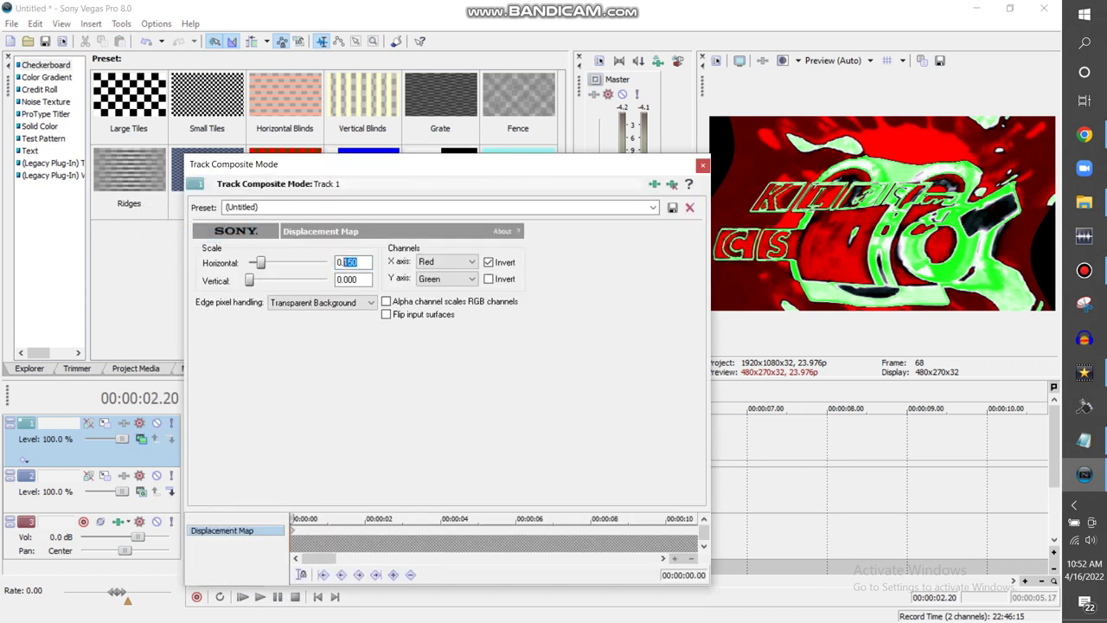
key(Tab)
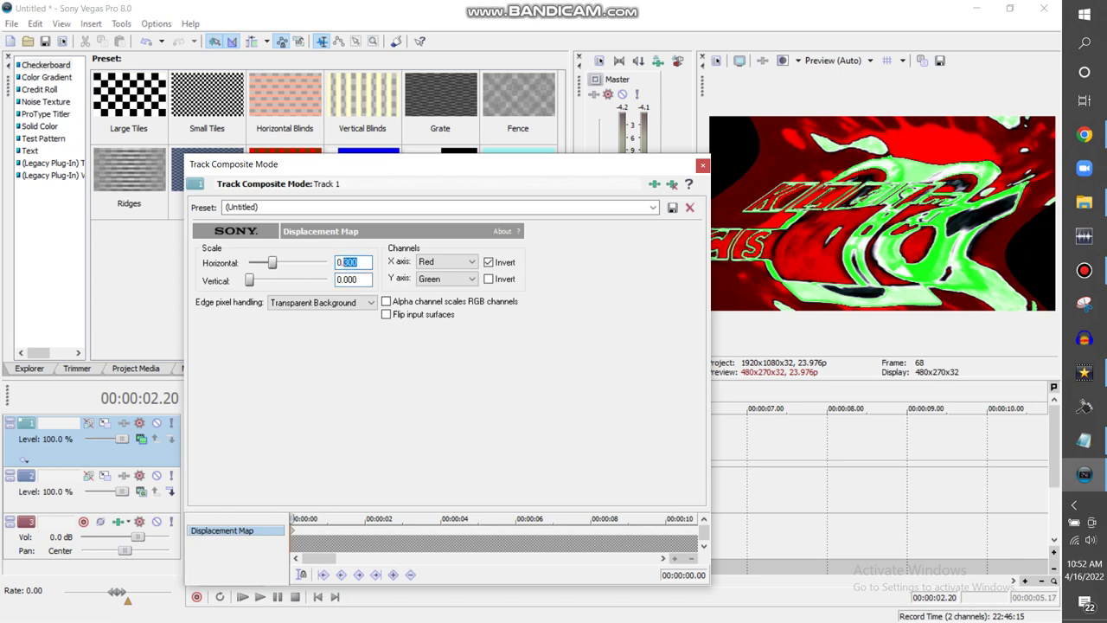
text(0.25)
key(Tab)
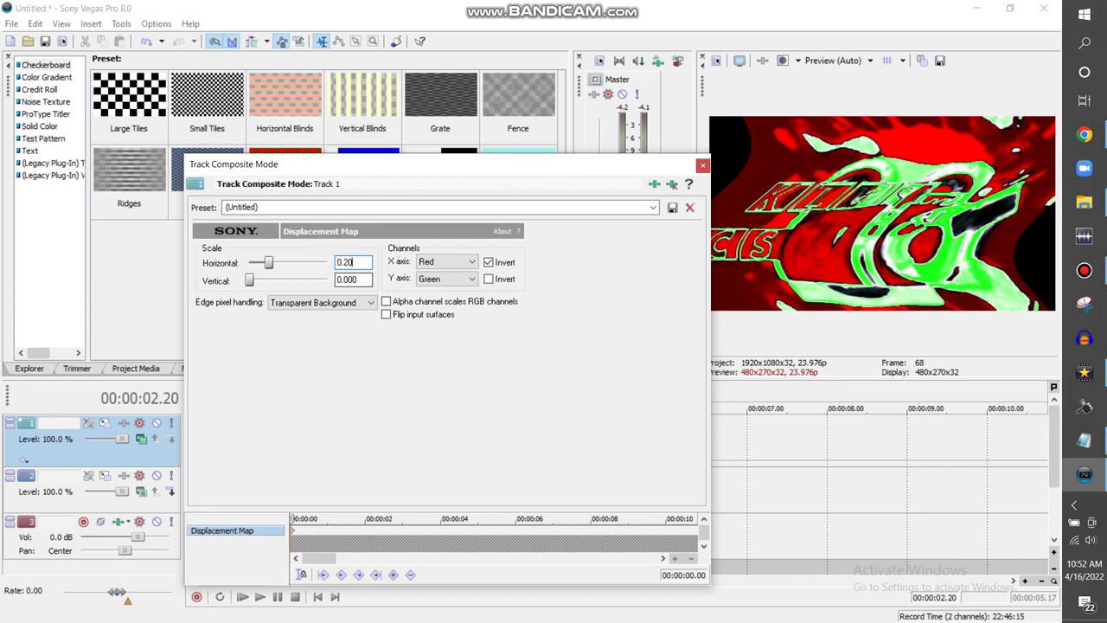
text(0.20)
key(Tab)
key(Escape)
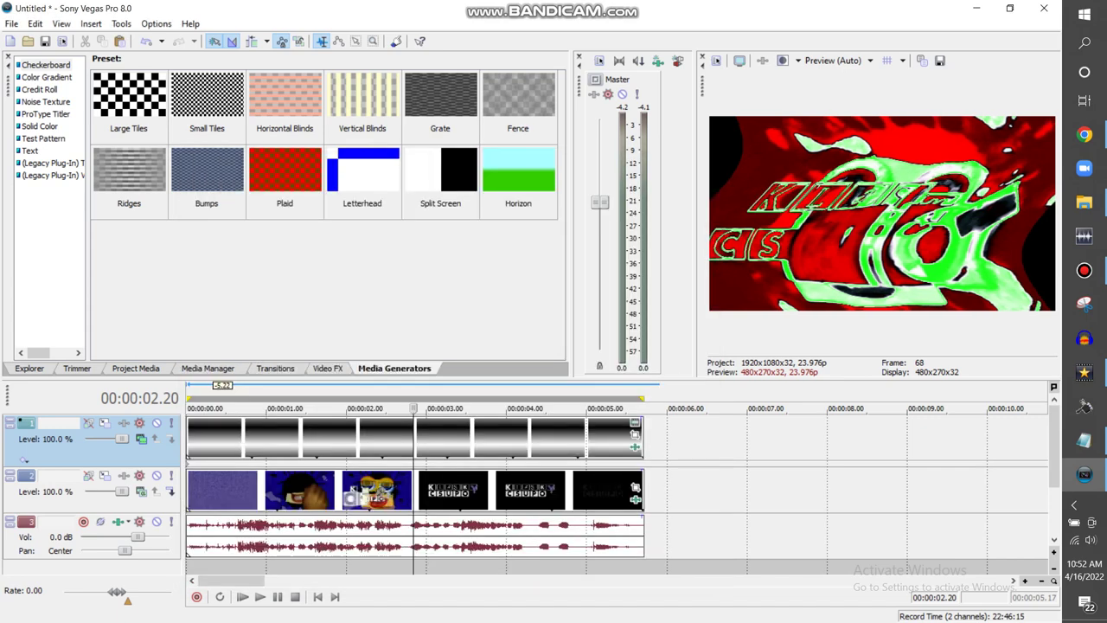
Select all events and play the logo to examine the stronger horizontal displacement.
key(ctrl+a)
key(space)
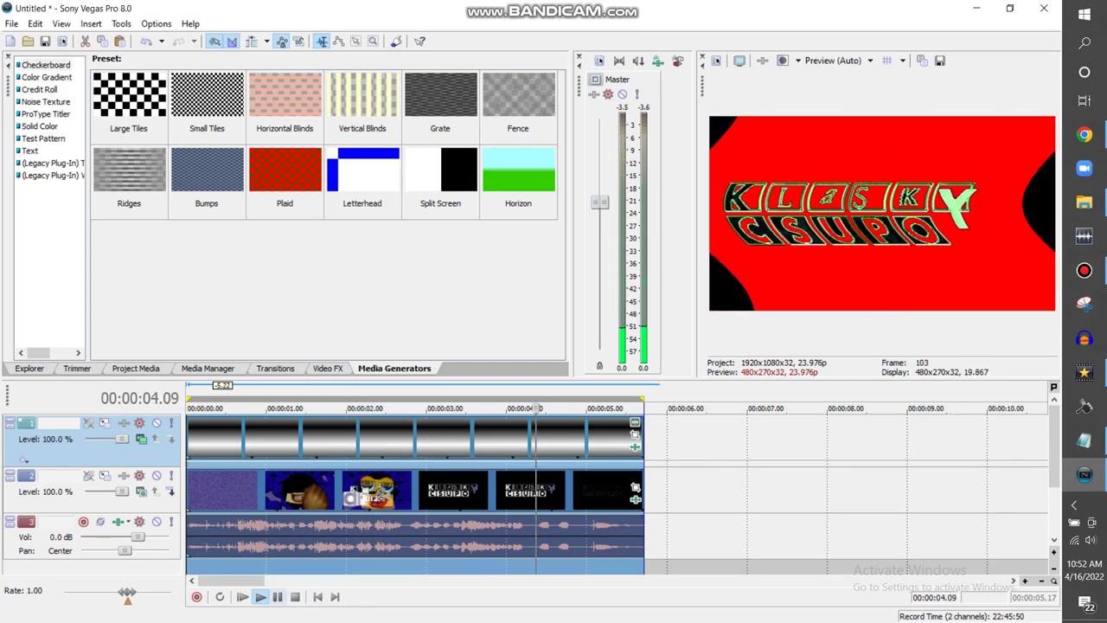
click(277, 597)
Duplicate the checkerboard track and delete the checkerboard event from the uppermost track.
click(379, 409)
right_click(707, 435)
click(753, 482)
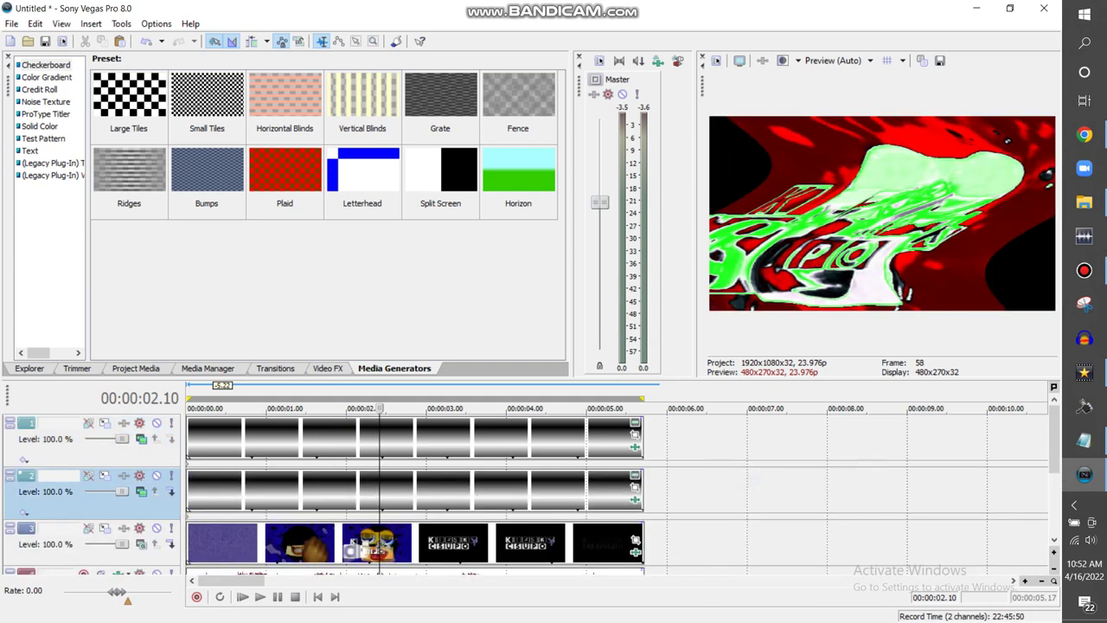
right_click(610, 436)
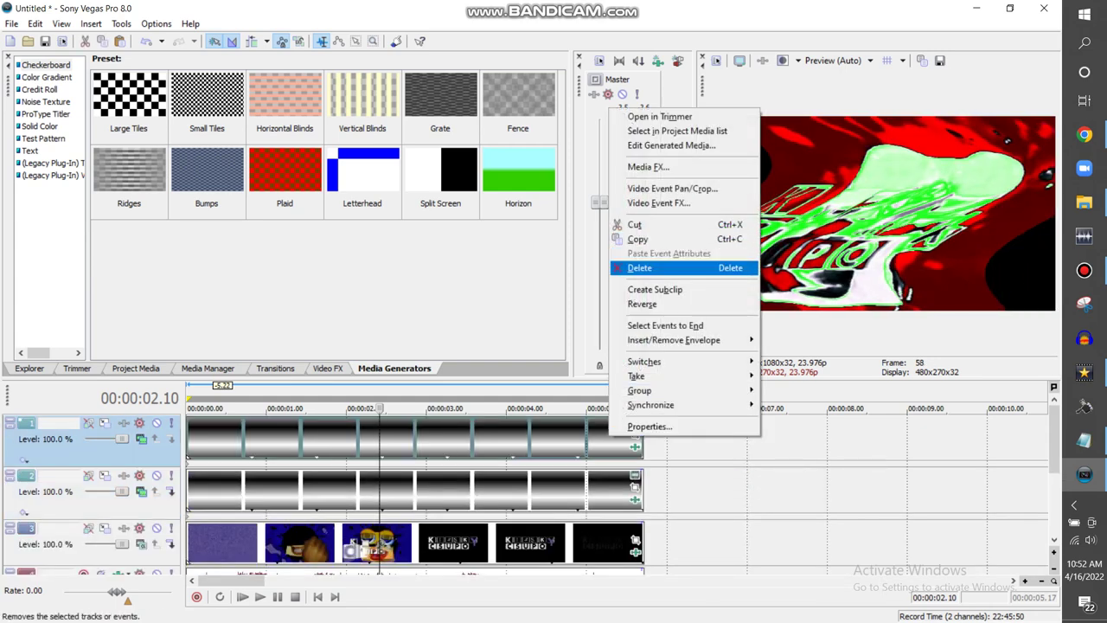
click(645, 267)
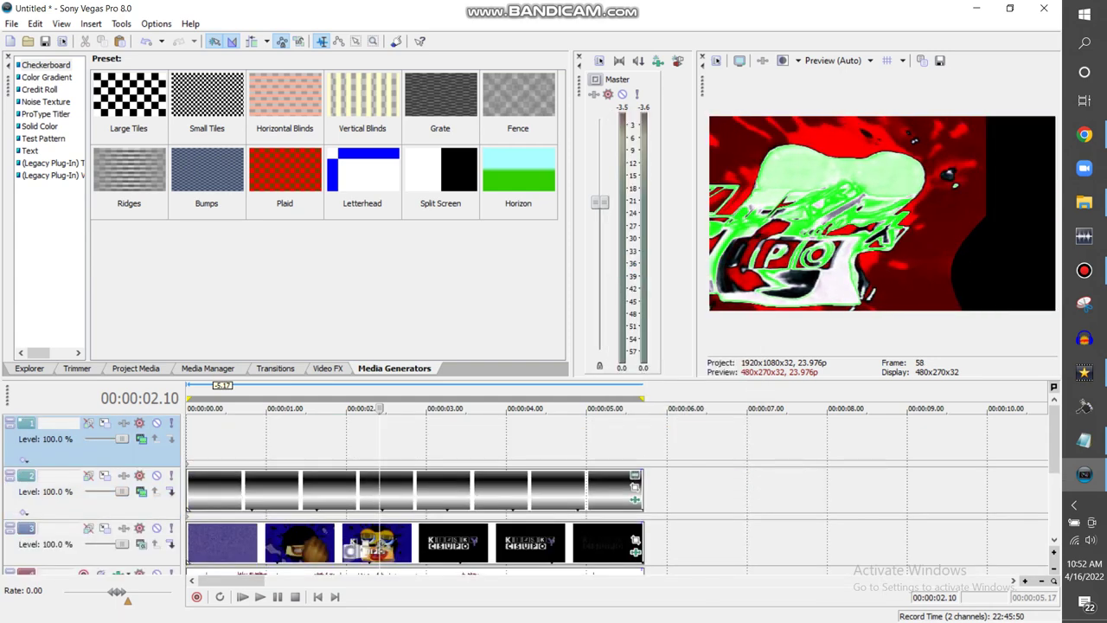
Copy track 2's checkerboard event to the start of empty track 1, creating a new copy of the source media.
click(29, 369)
click(135, 369)
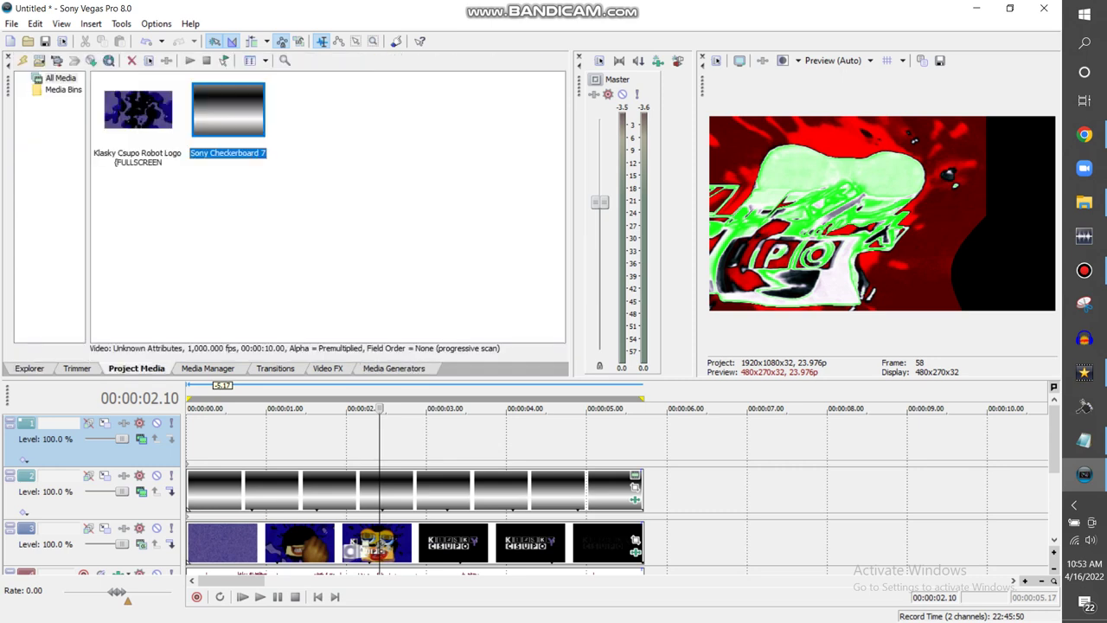
right_click(335, 506)
click(374, 306)
right_click(284, 432)
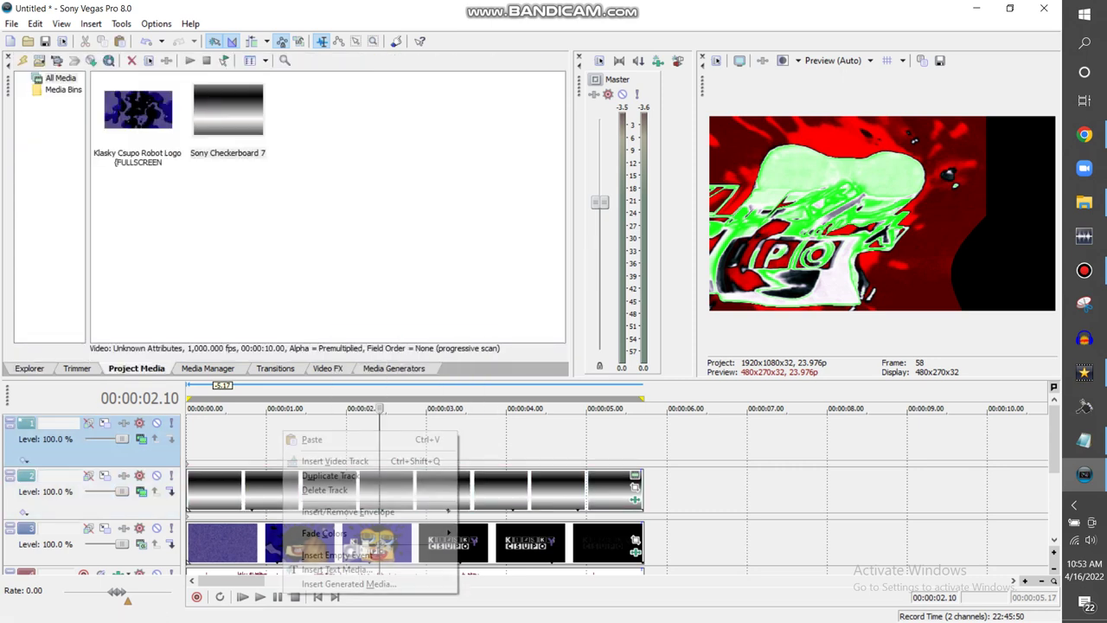
click(311, 440)
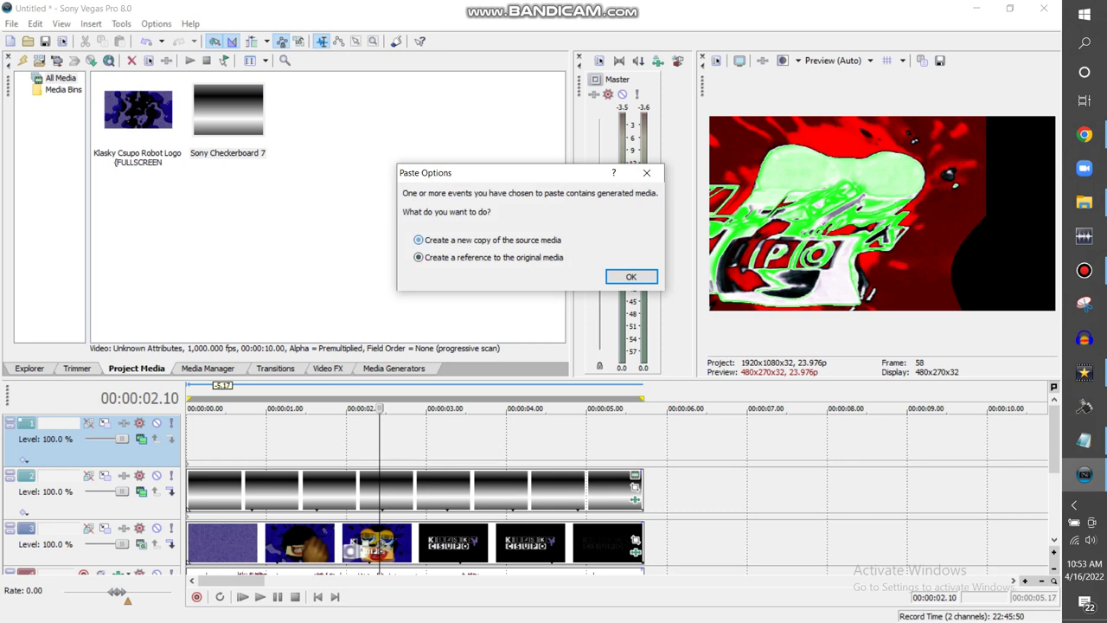
click(419, 241)
click(631, 277)
drag(537, 440, 344, 439)
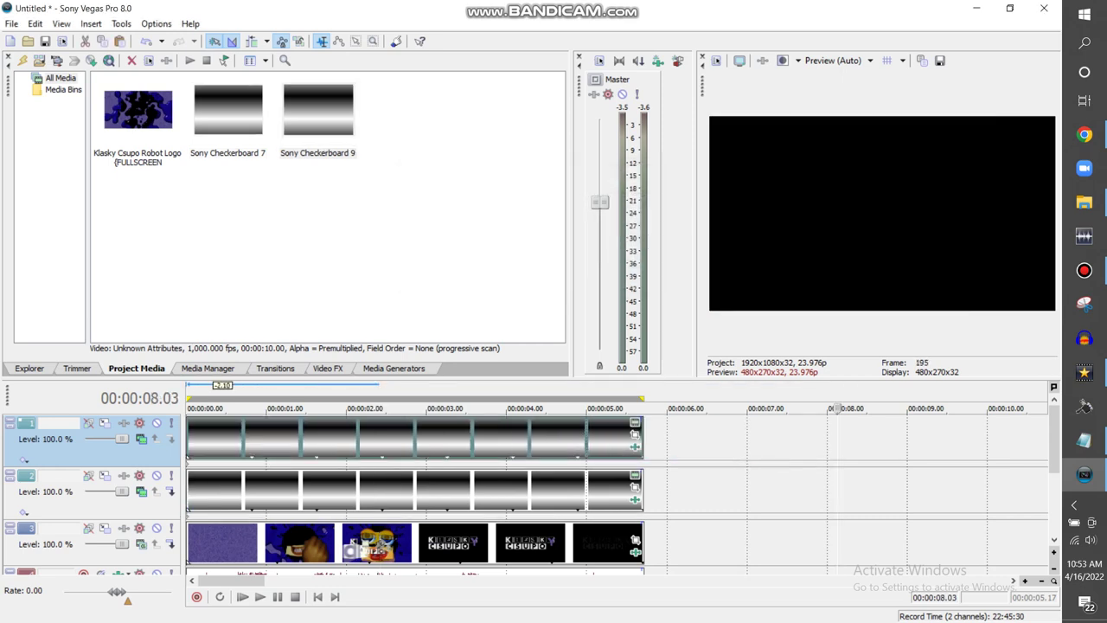
Try a tile height of 0.4555 for track 1's copied checkerboard, and then a smaller height.
click(370, 439)
click(310, 440)
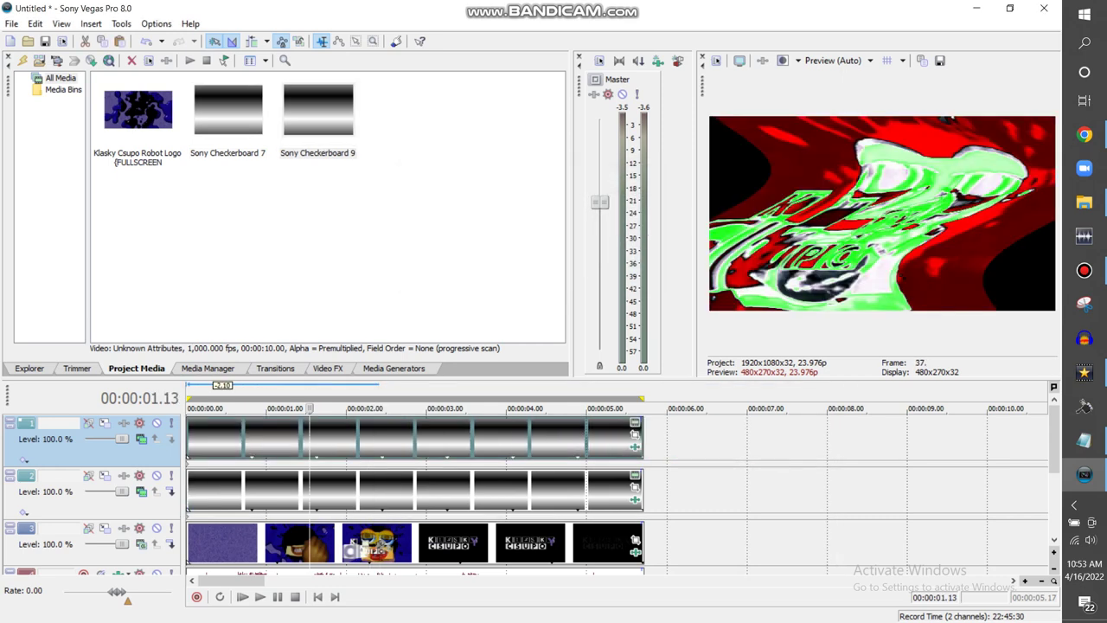
click(635, 423)
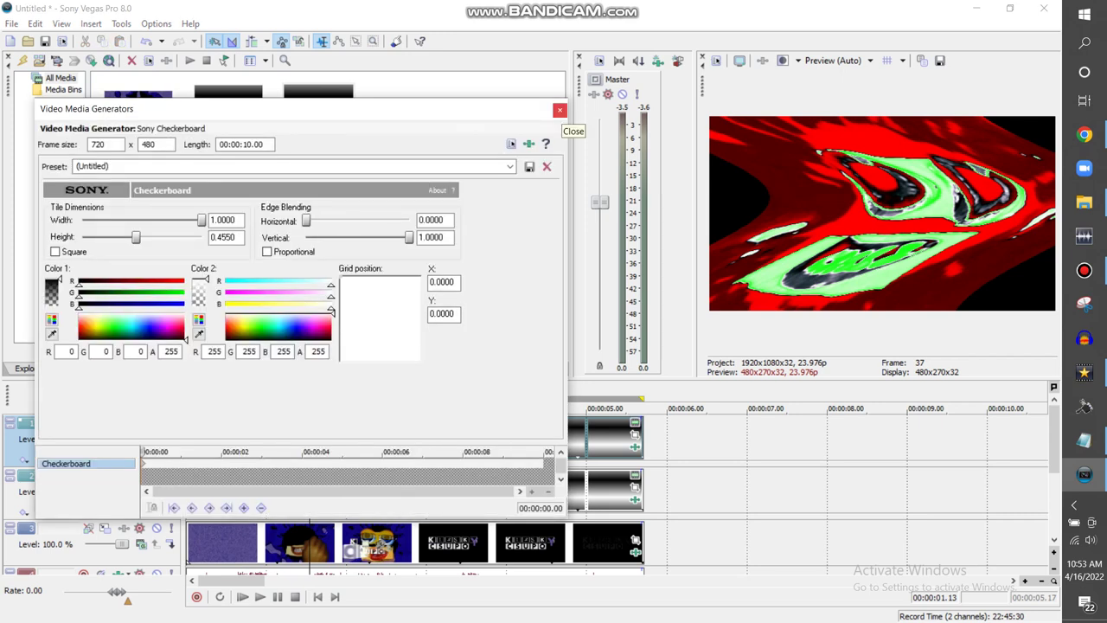
mouse_move(136, 236)
mouse_down()
mouse_move(174, 237)
mouse_move(90, 236)
mouse_move(144, 236)
mouse_up()
drag(222, 237, 216, 238)
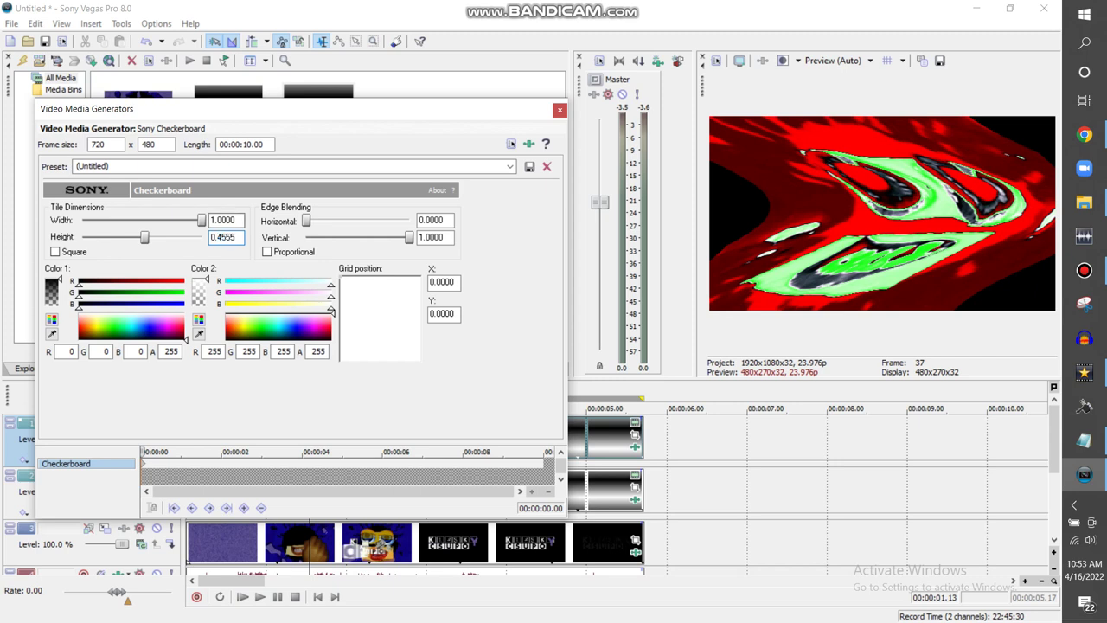
key(Return)
mouse_move(188, 220)
mouse_down()
mouse_move(97, 220)
mouse_move(200, 220)
mouse_up()
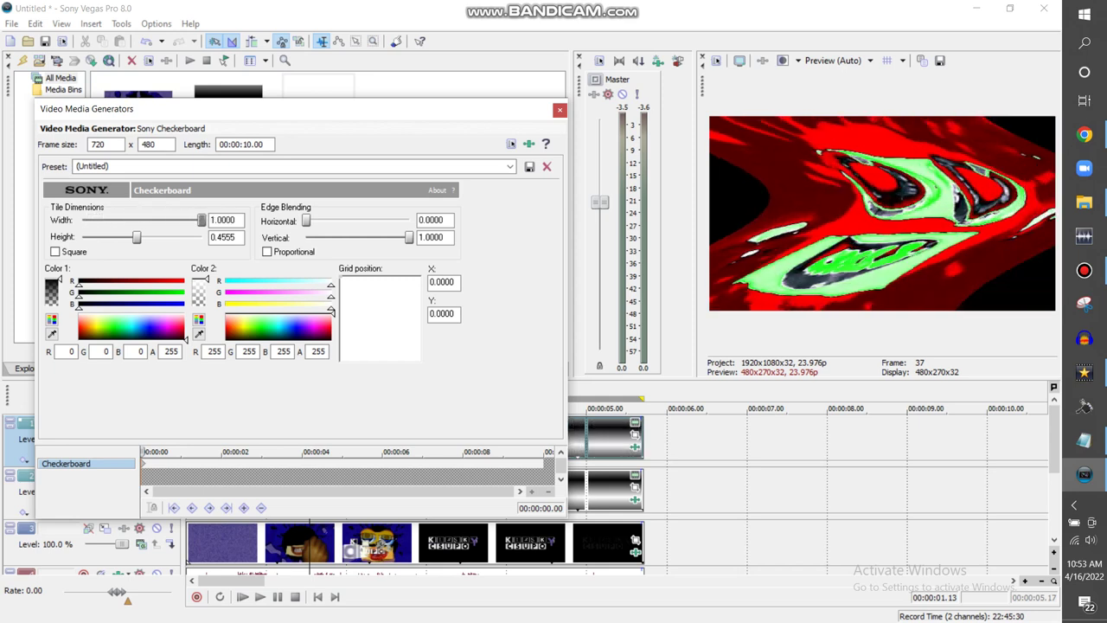
mouse_move(409, 238)
mouse_down()
mouse_move(385, 237)
mouse_move(408, 237)
mouse_up()
drag(136, 236, 124, 236)
click(560, 110)
Move track 1's checkerboard event behind the logo clip on track 3, starting at about 6 seconds.
drag(379, 440, 863, 544)
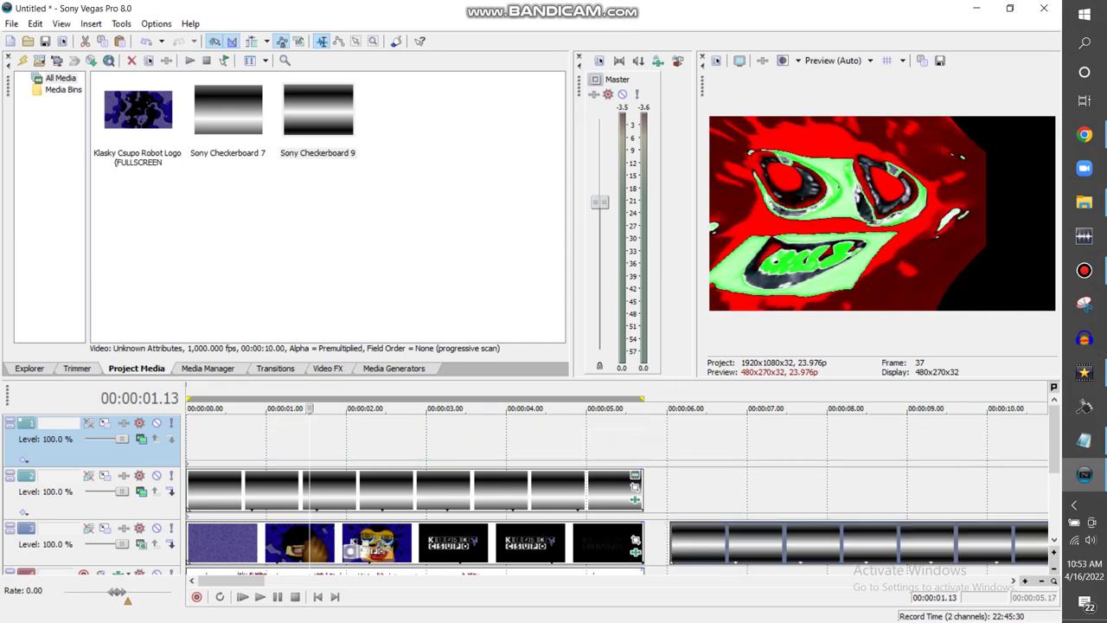
click(1042, 580)
click(649, 550)
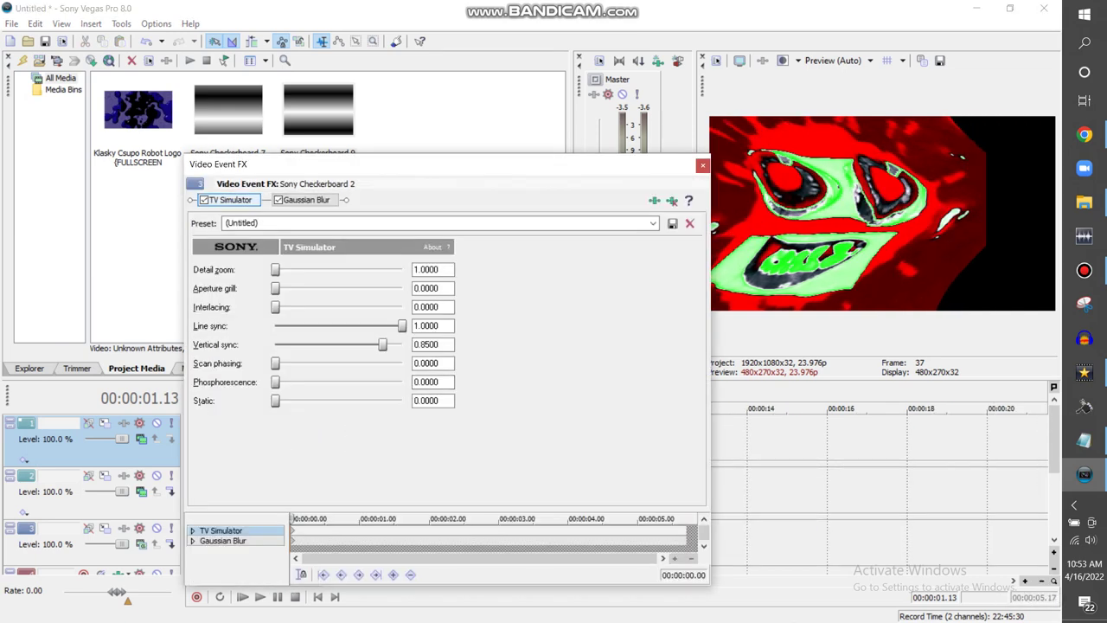
click(702, 165)
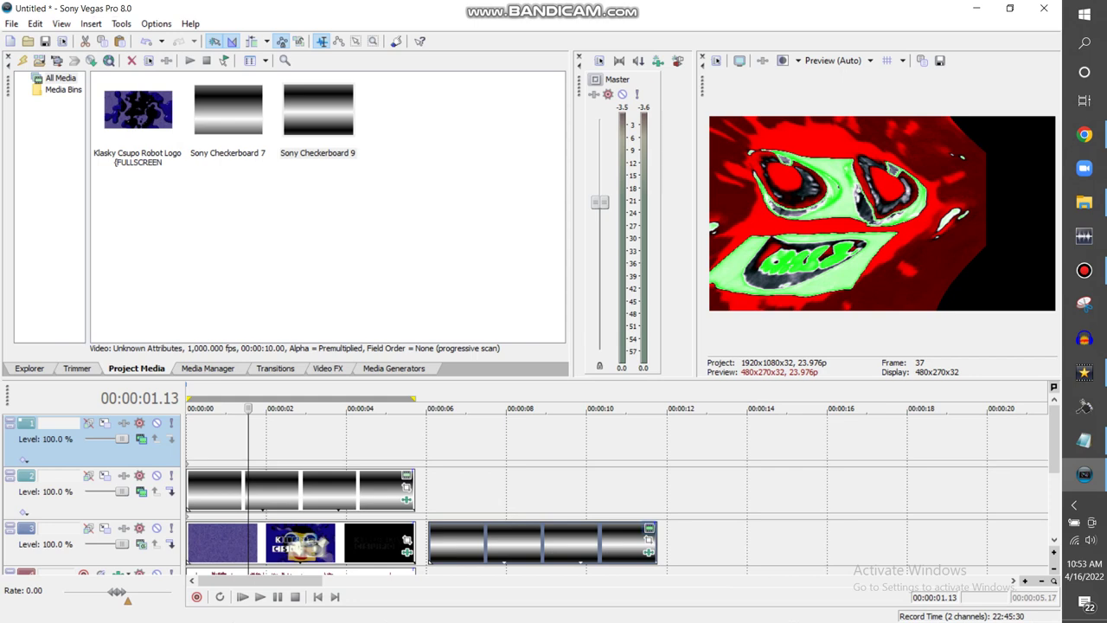
Preview the moved checkerboard at 00:00:10.02 and set its tile height to 0.3030.
click(649, 529)
click(590, 410)
mouse_move(124, 236)
mouse_down()
mouse_move(85, 236)
mouse_move(118, 236)
mouse_up()
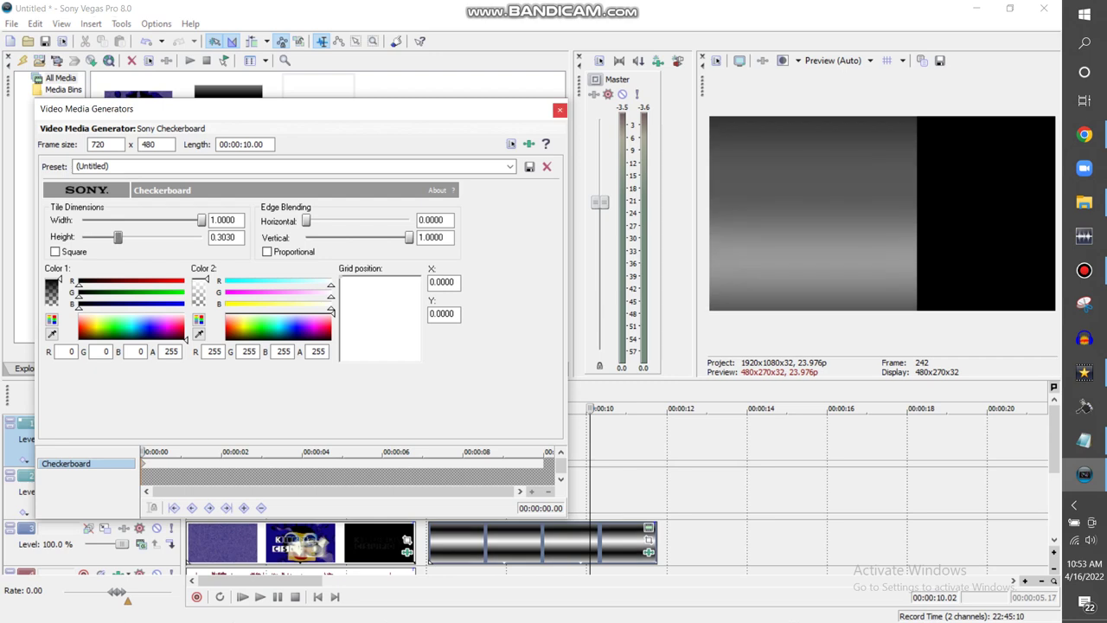
click(560, 109)
Place Gaussian Blur ahead of TV Simulator in the moved checkerboard's effect chain.
click(649, 552)
click(306, 200)
drag(306, 200, 227, 200)
drag(294, 164, 315, 286)
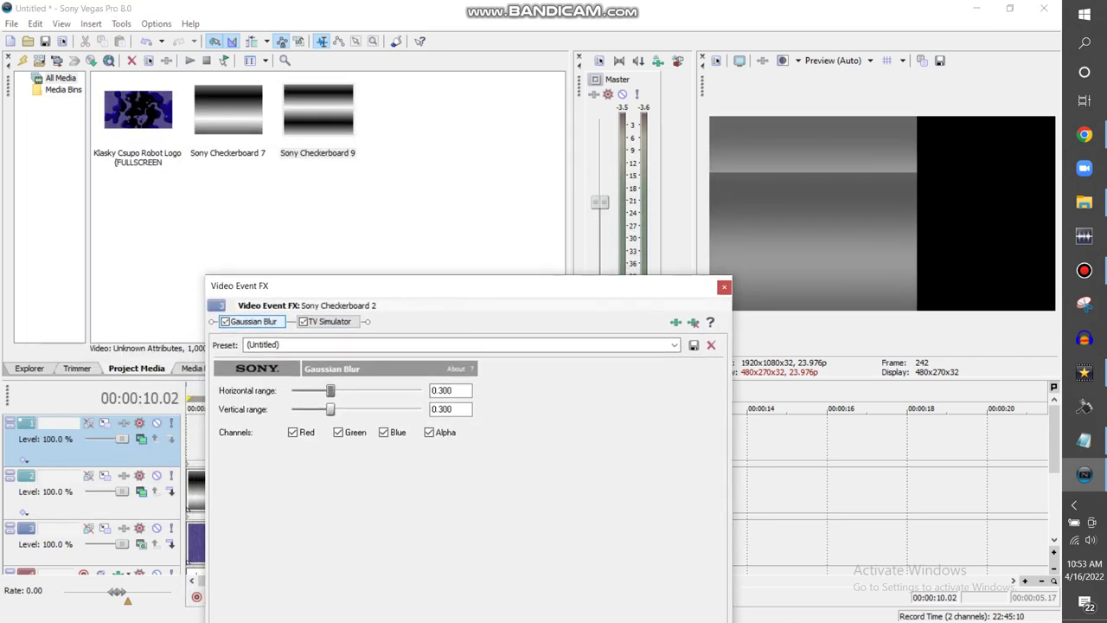
click(724, 287)
Try a tile height of 0.1090 for the checkerboard behind the logo clip, previewing it at 00:00:08.05.
click(516, 544)
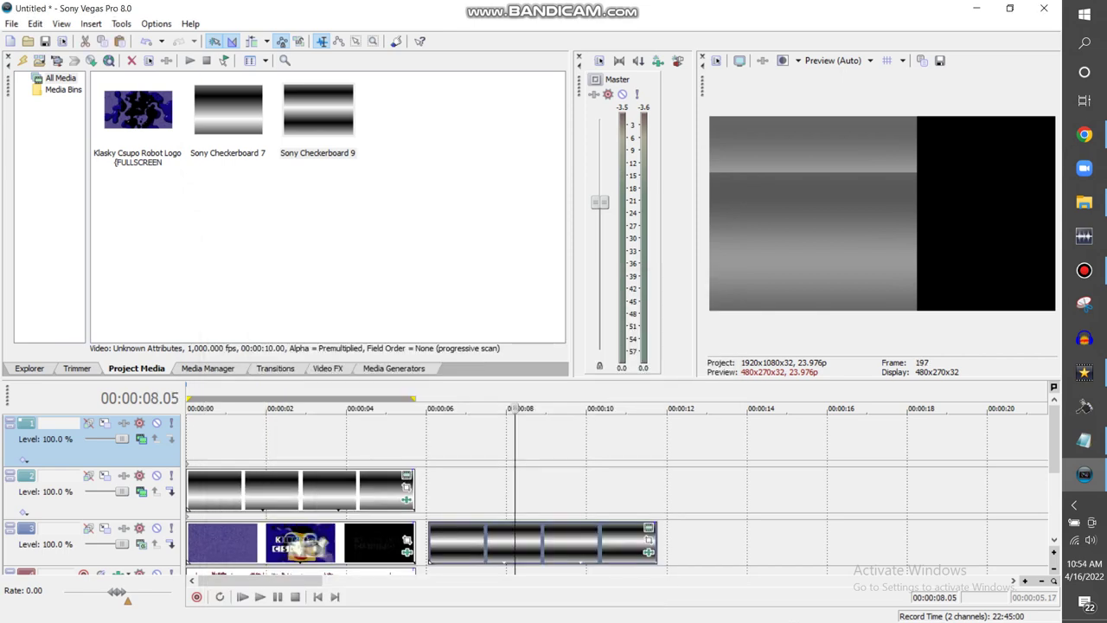
click(649, 527)
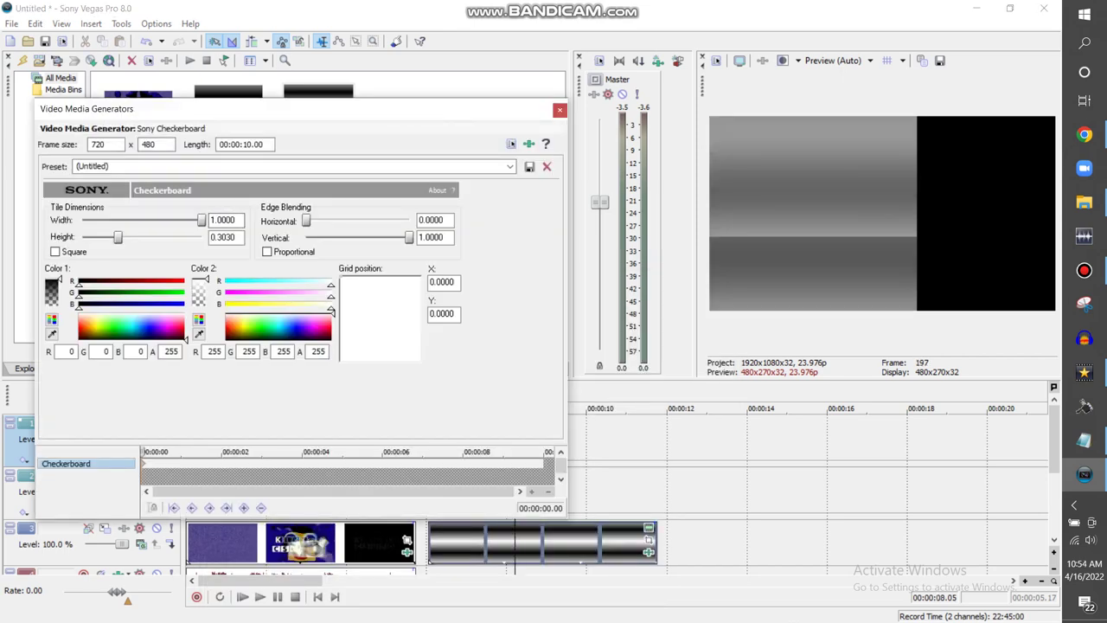
drag(117, 236, 95, 237)
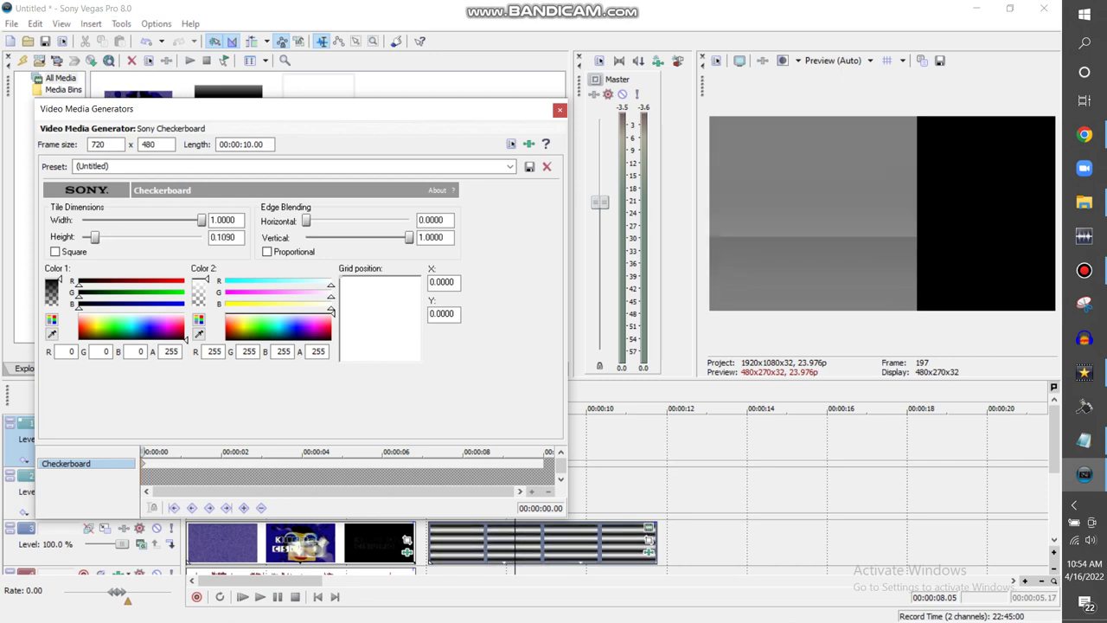
click(560, 110)
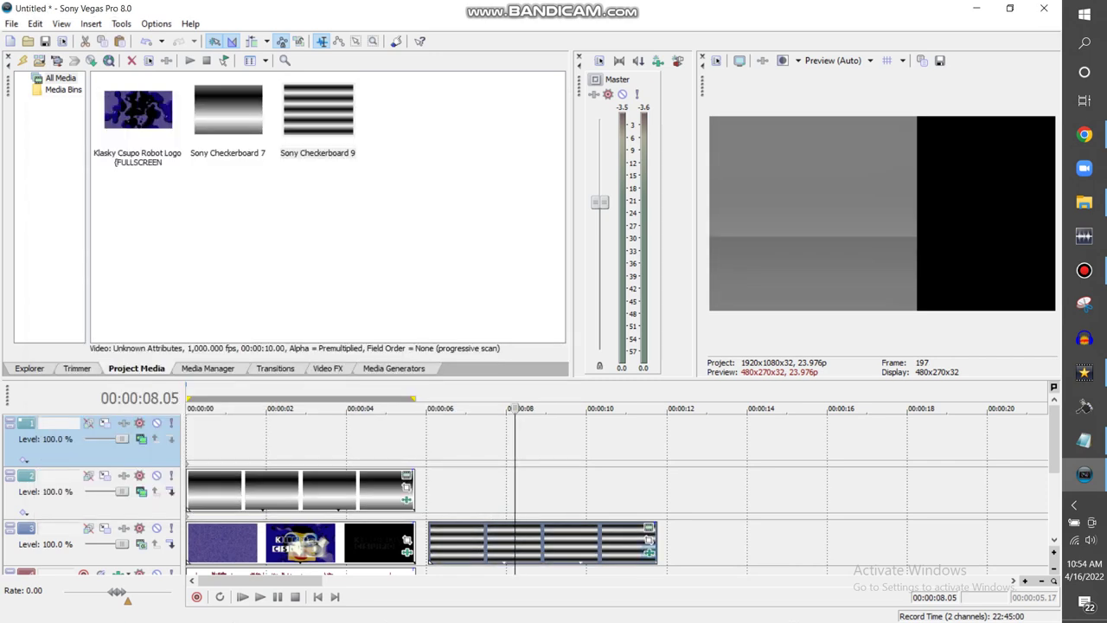
Disable Gaussian Blur in track 3's checkerboard effect chain and play the timeline briefly.
click(649, 552)
click(225, 322)
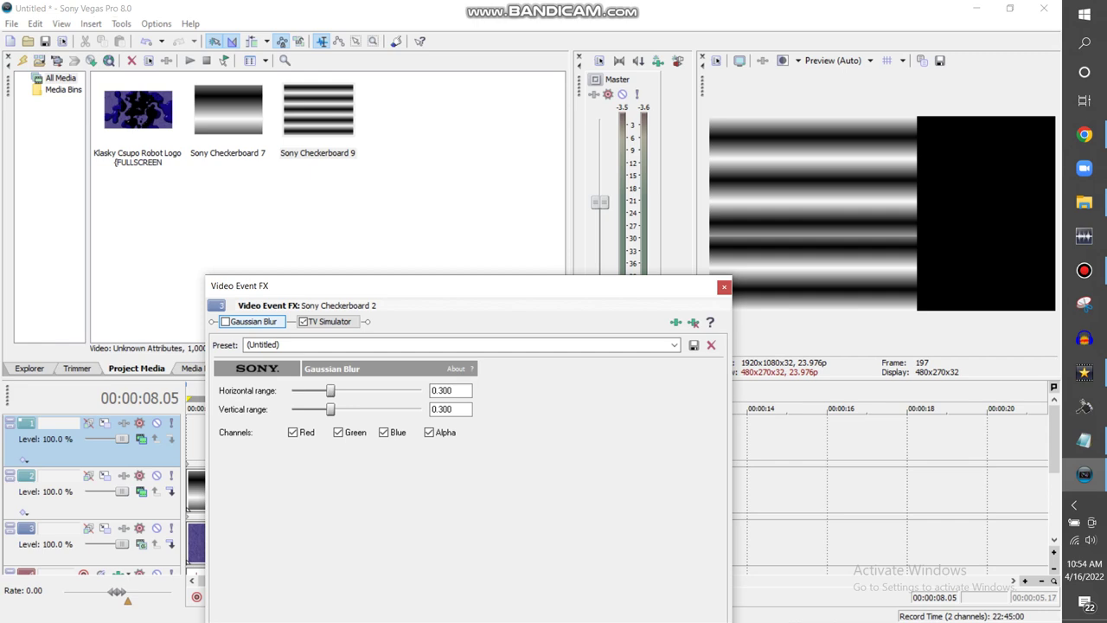
click(724, 286)
key(space)
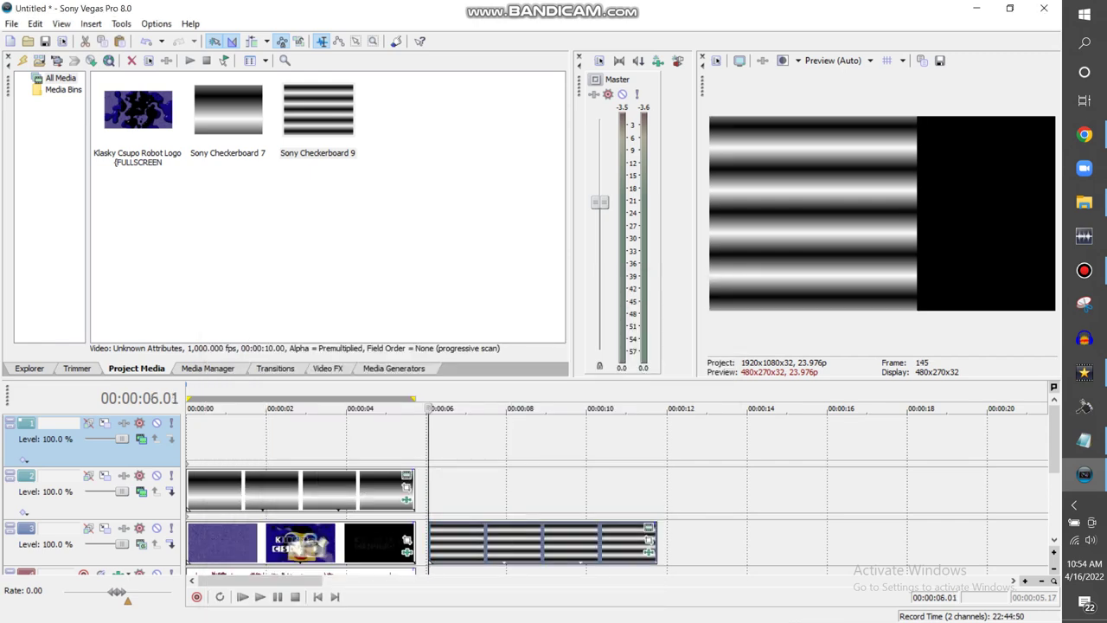
Set the tile height of track 3's checkerboard to 0.05 and check the finer stripes in playback.
click(649, 527)
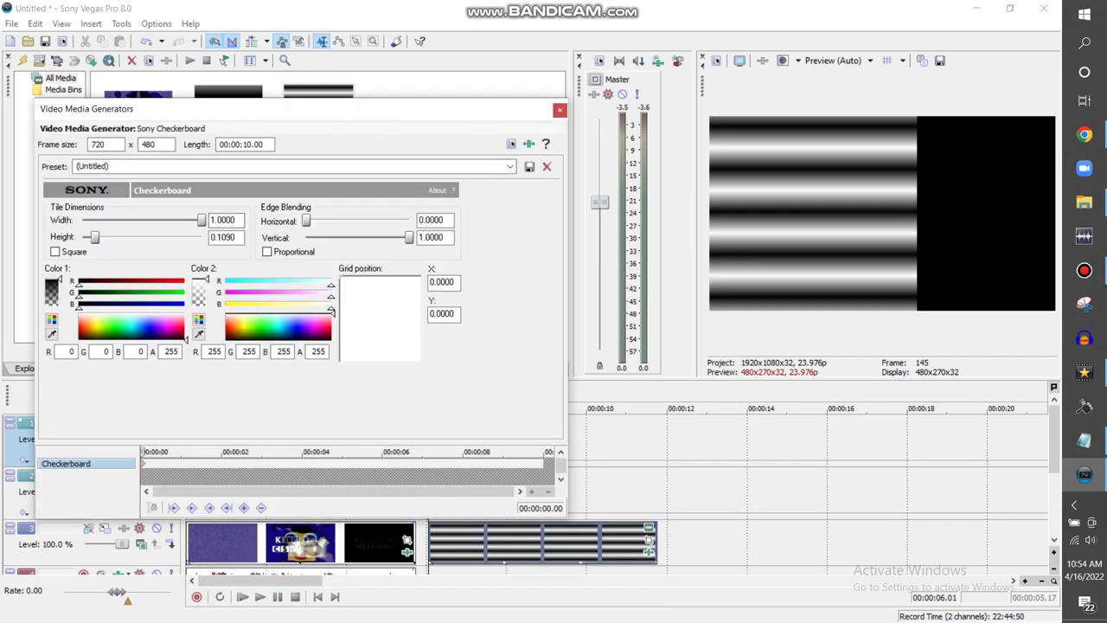
drag(95, 237, 87, 236)
click(231, 237)
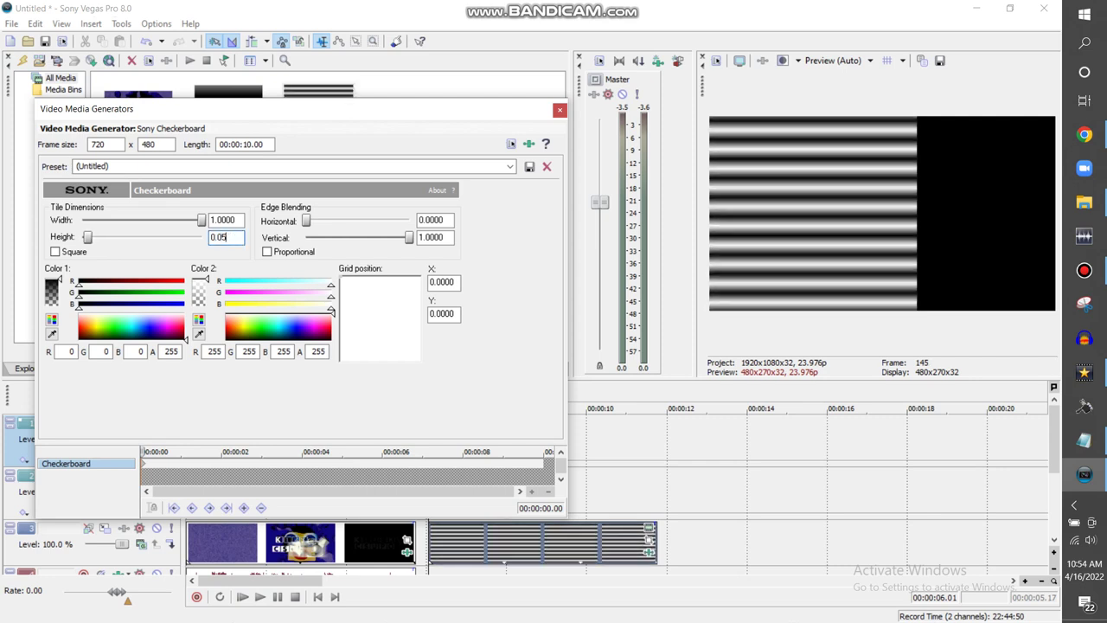
key(Return)
click(277, 596)
click(278, 597)
click(560, 109)
Move the fine-striped checkerboard event from track 3 to the start of track 1 and preview the displacement at 00:00:02.03.
drag(543, 543, 557, 441)
drag(667, 441, 668, 543)
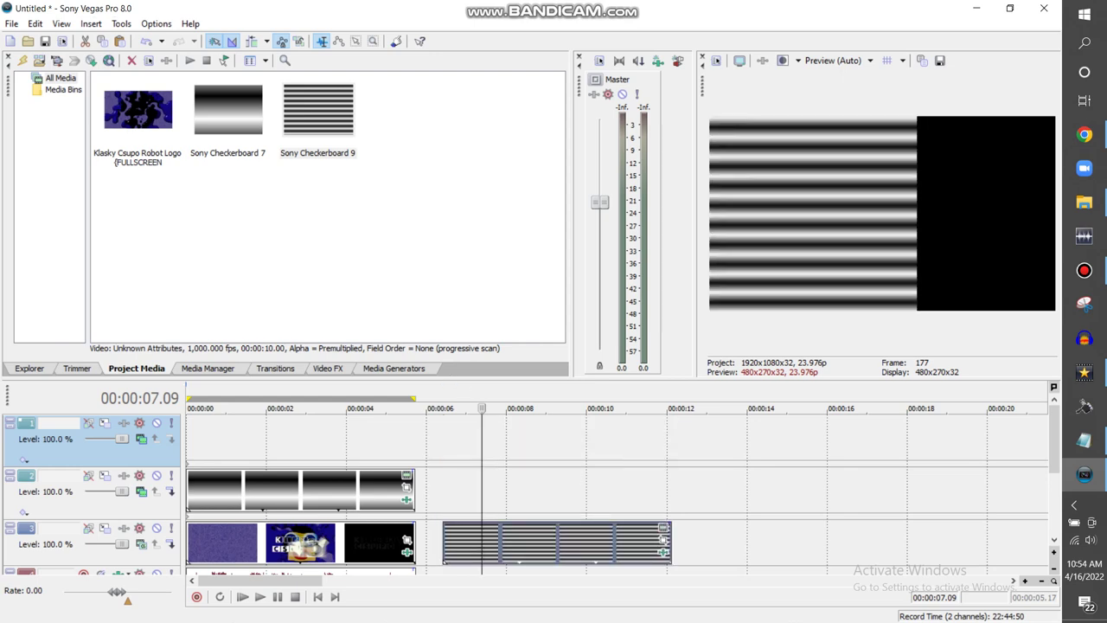
drag(557, 543, 301, 441)
double_click(301, 441)
click(272, 441)
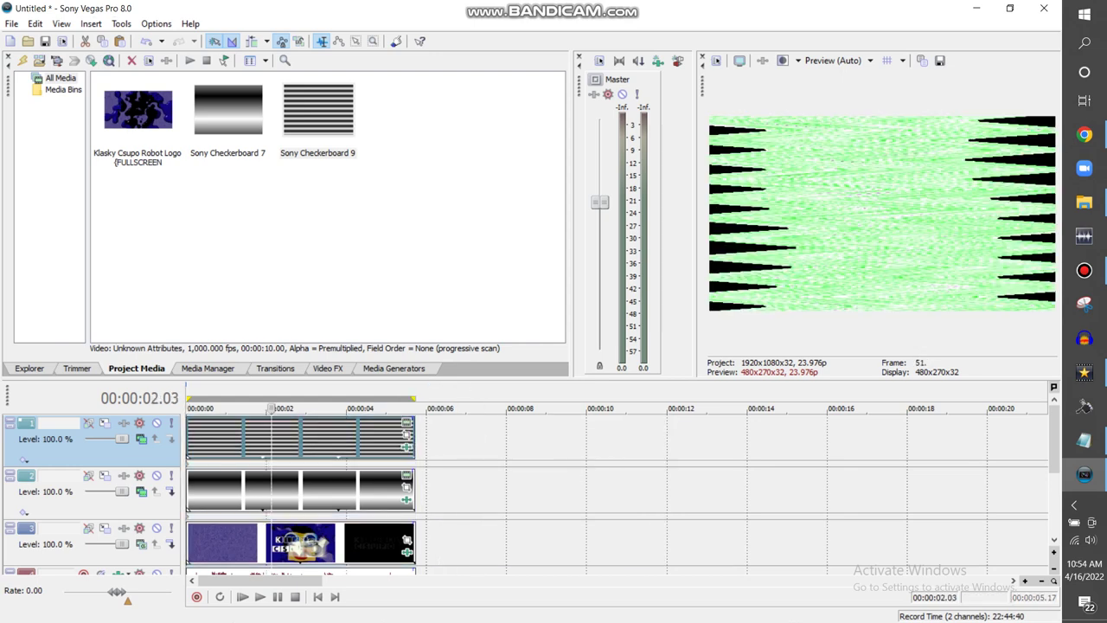